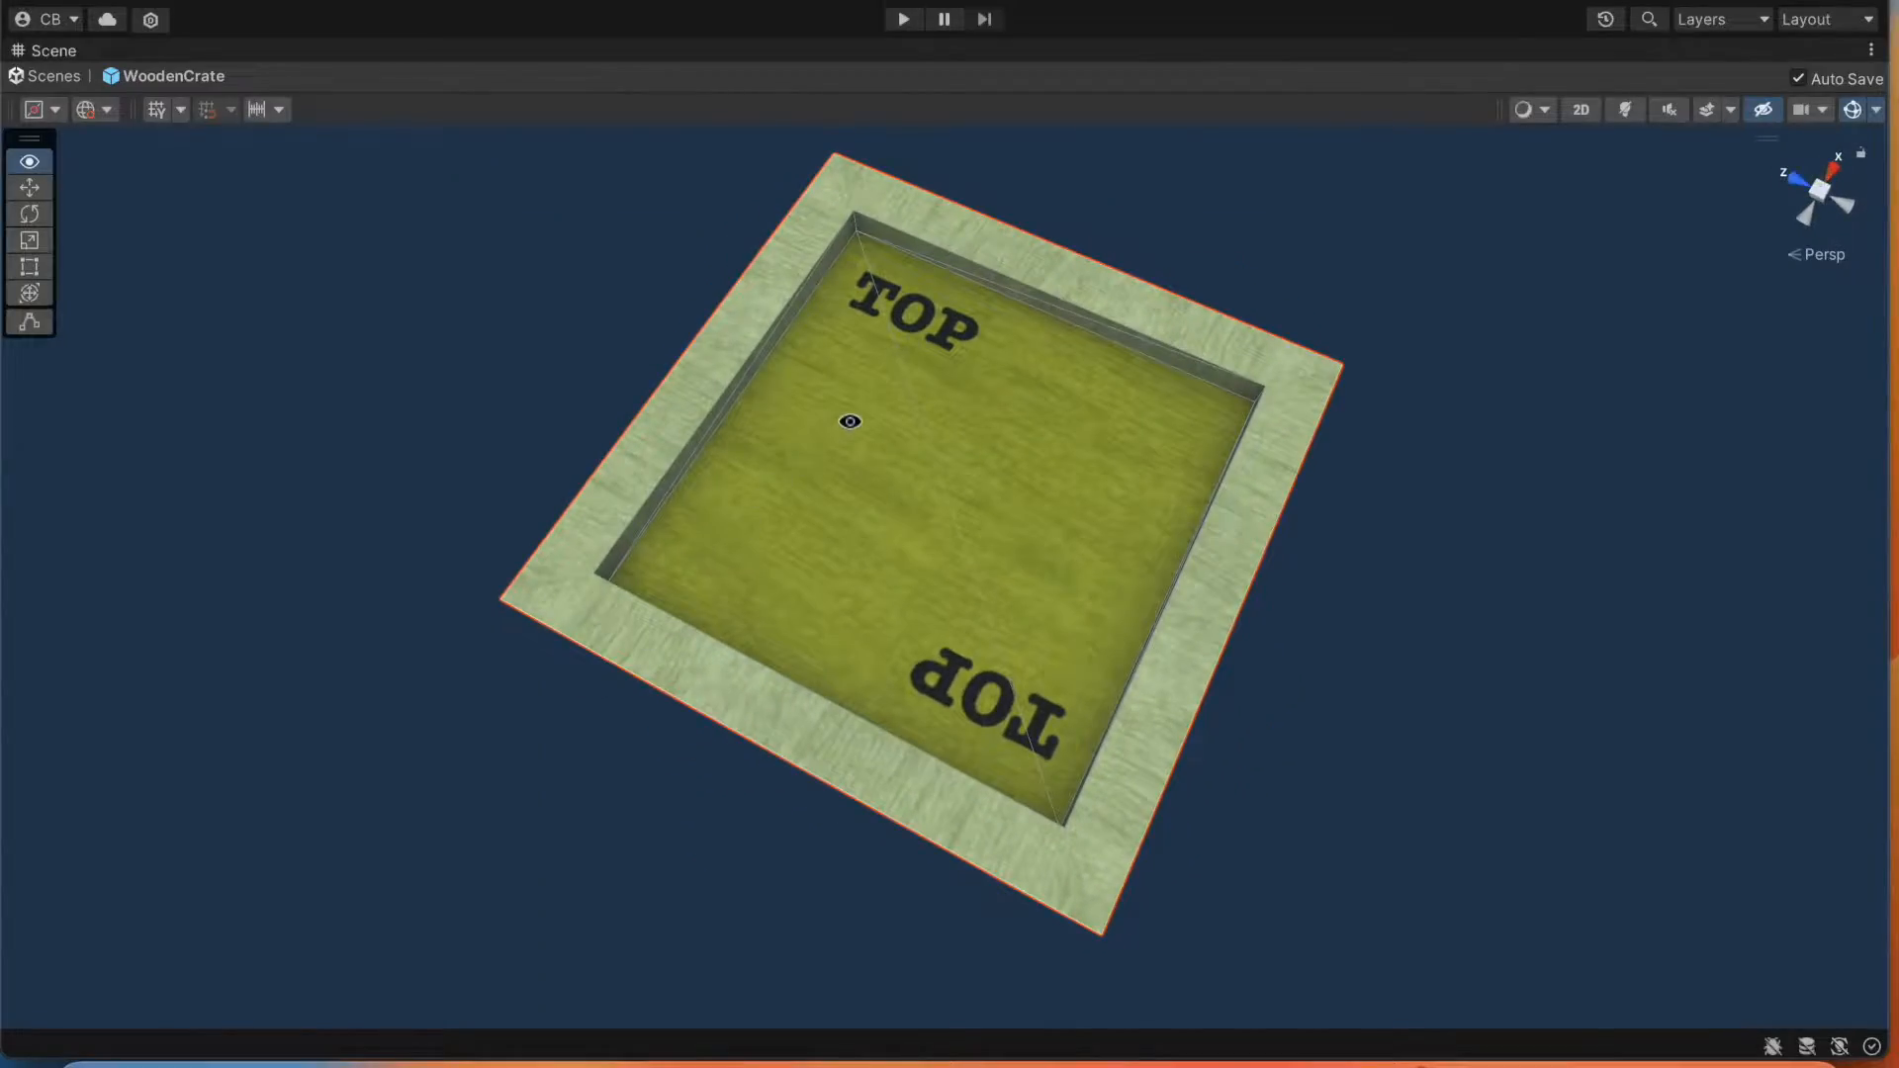
pyautogui.keyDown('alt'); pyautogui.moveTo(850, 421); pyautogui.dragTo(687, 690); pyautogui.keyUp('alt')
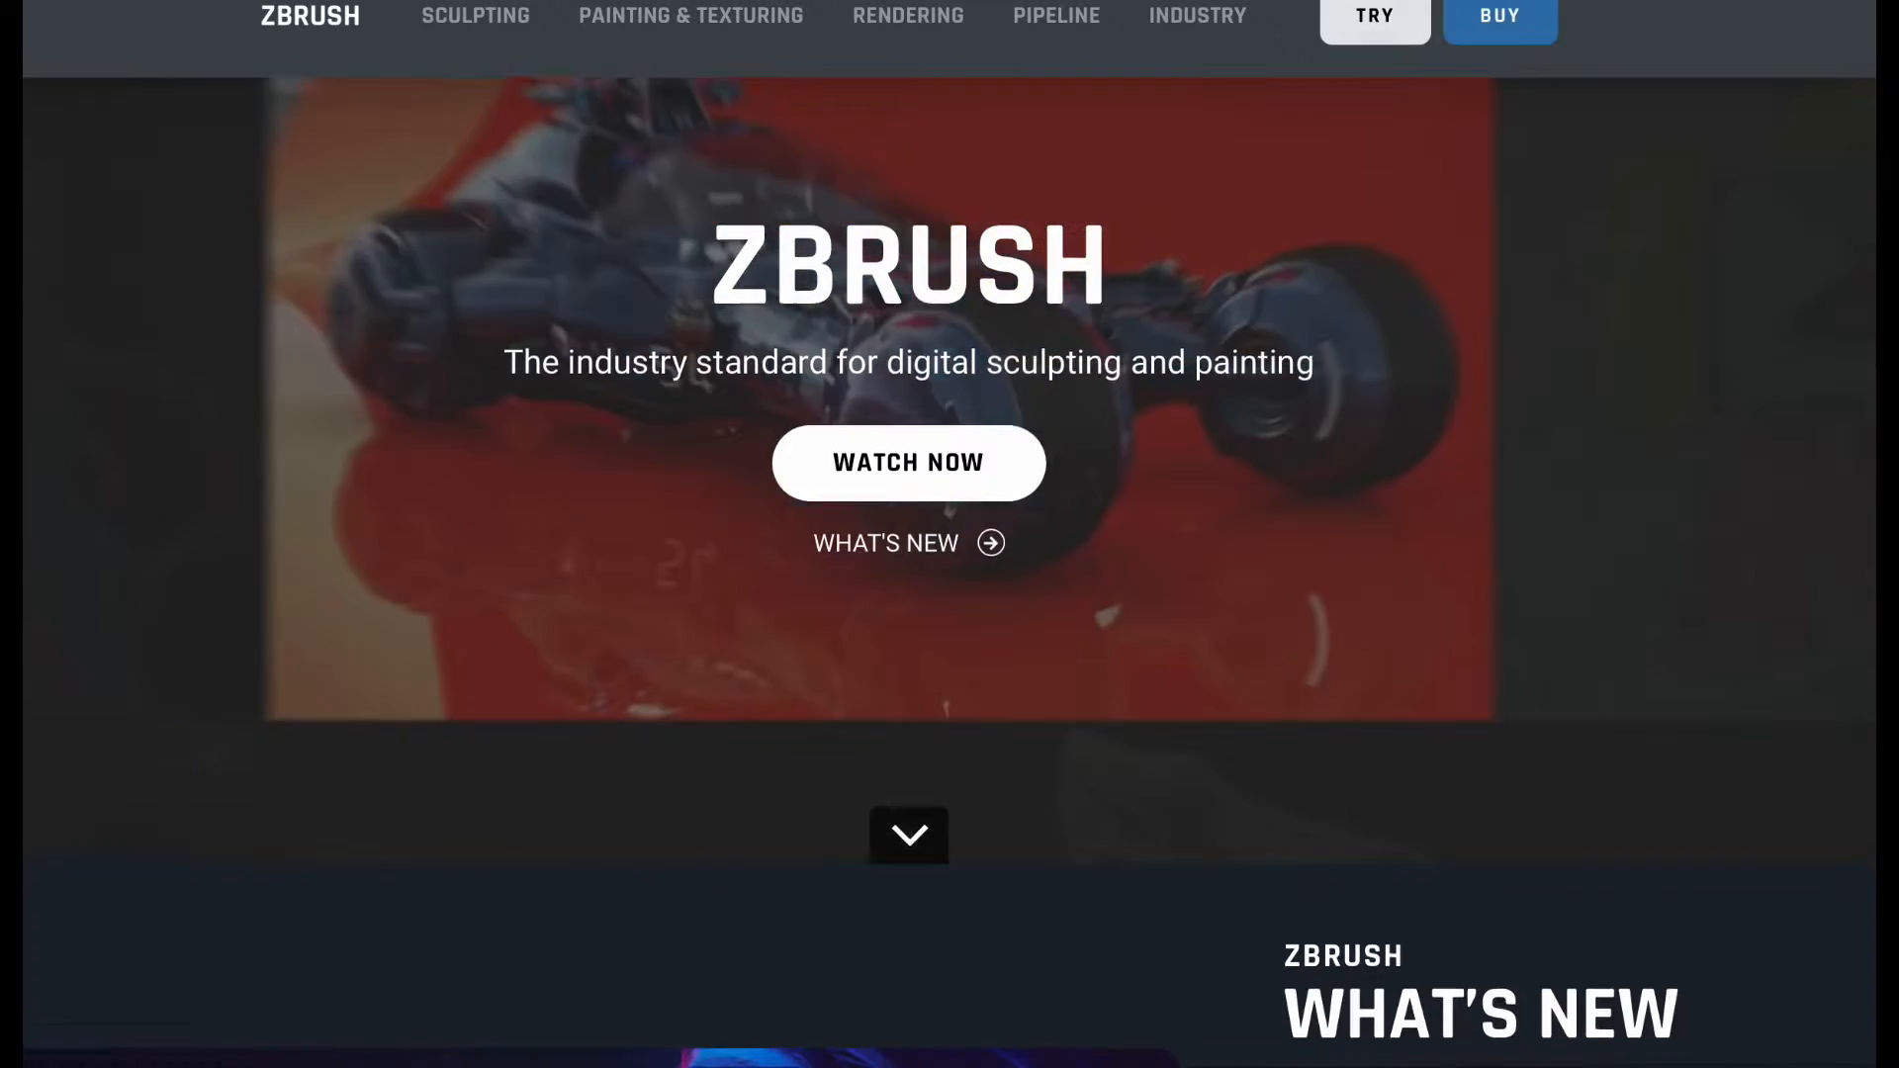
# - Look through the ZBrush and Blender websites for their painting, texturing, modeling and UV features
pyautogui.scroll(-3, 950, 574)
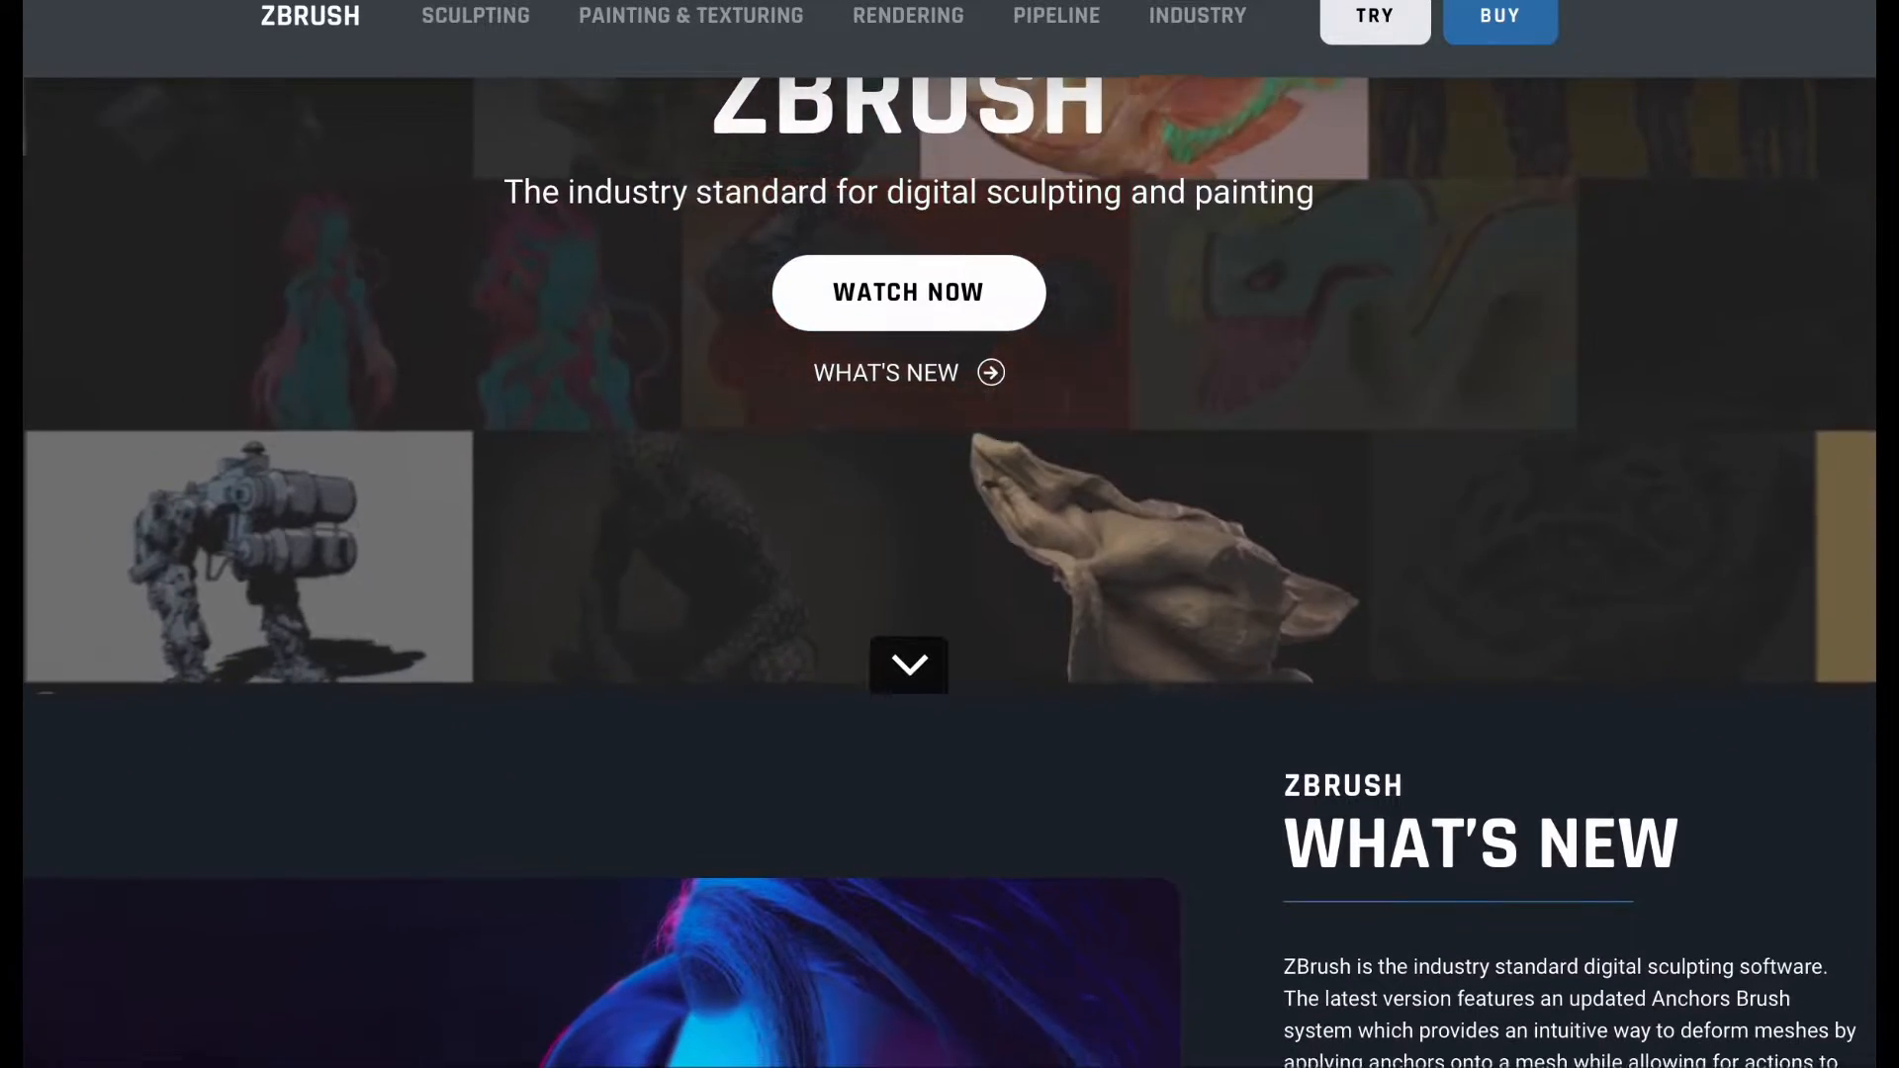
pyautogui.scroll(-4, 950, 574)
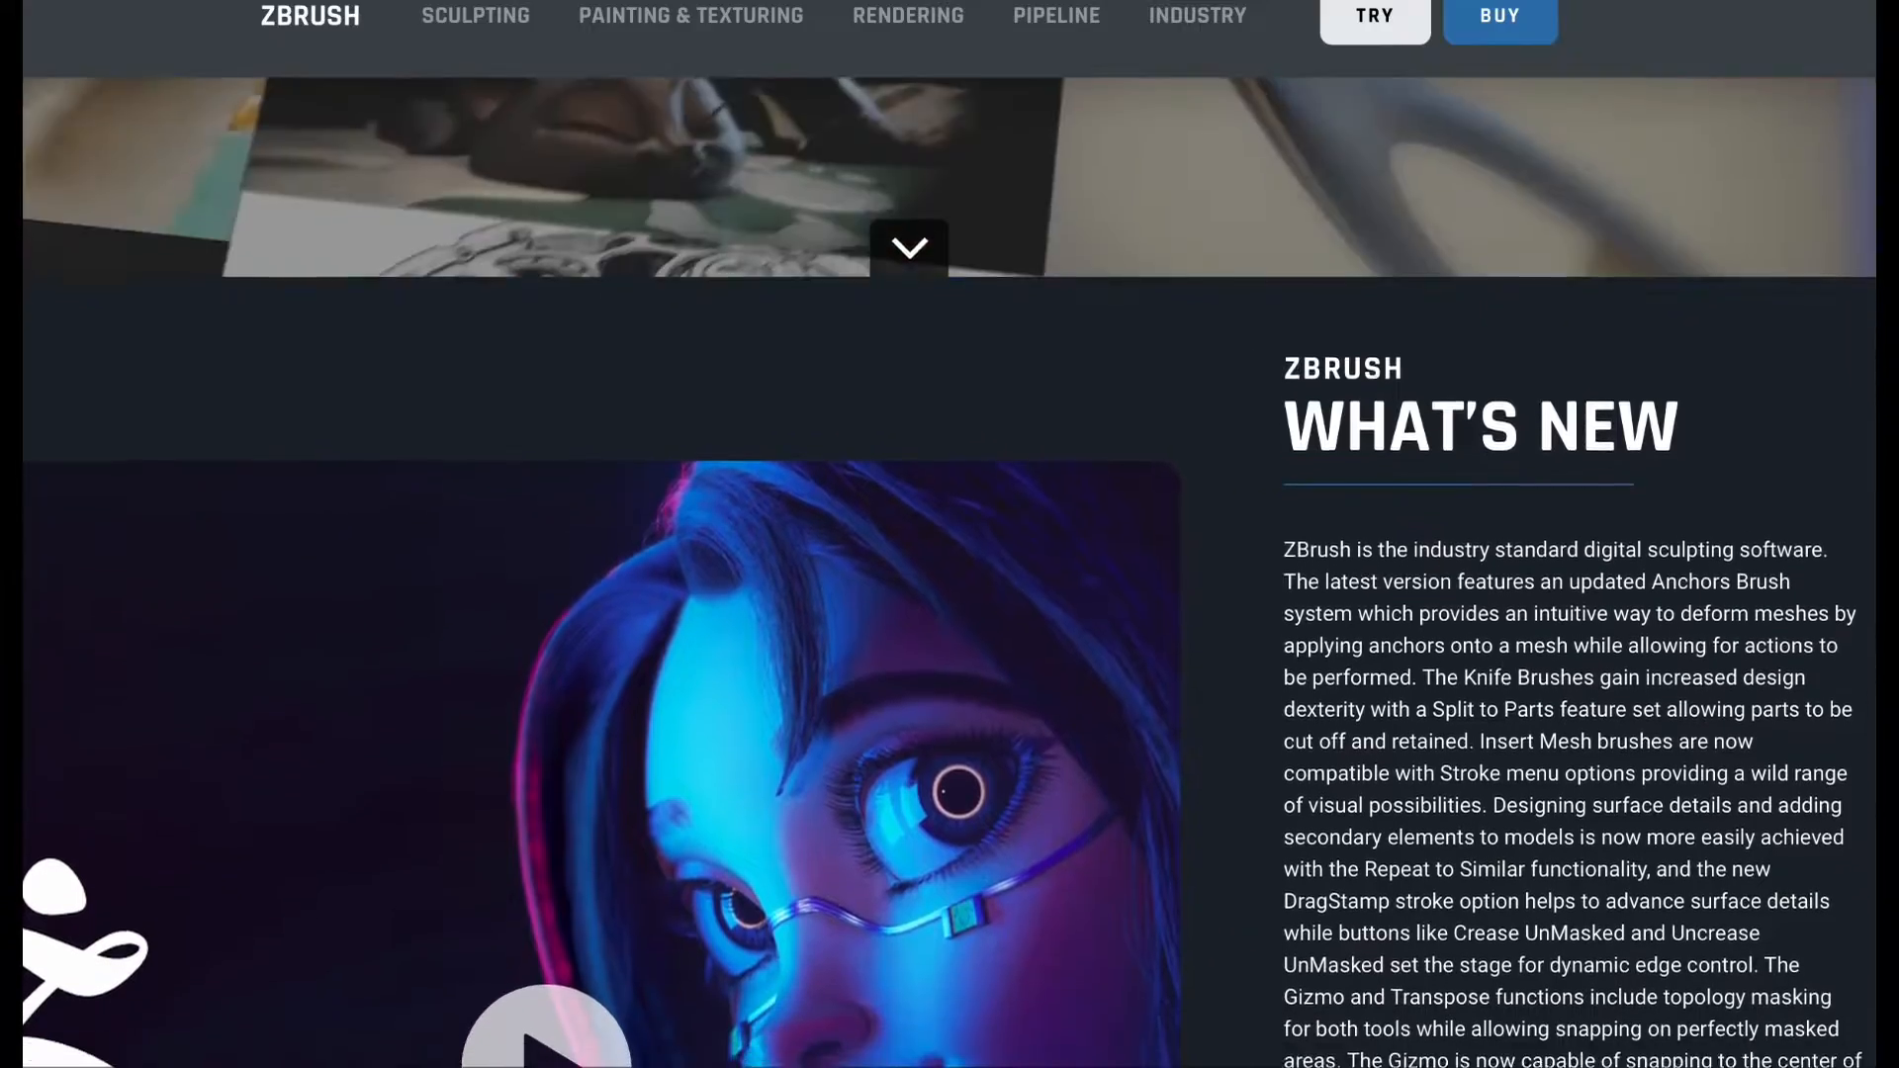
pyautogui.scroll(-2, 949, 574)
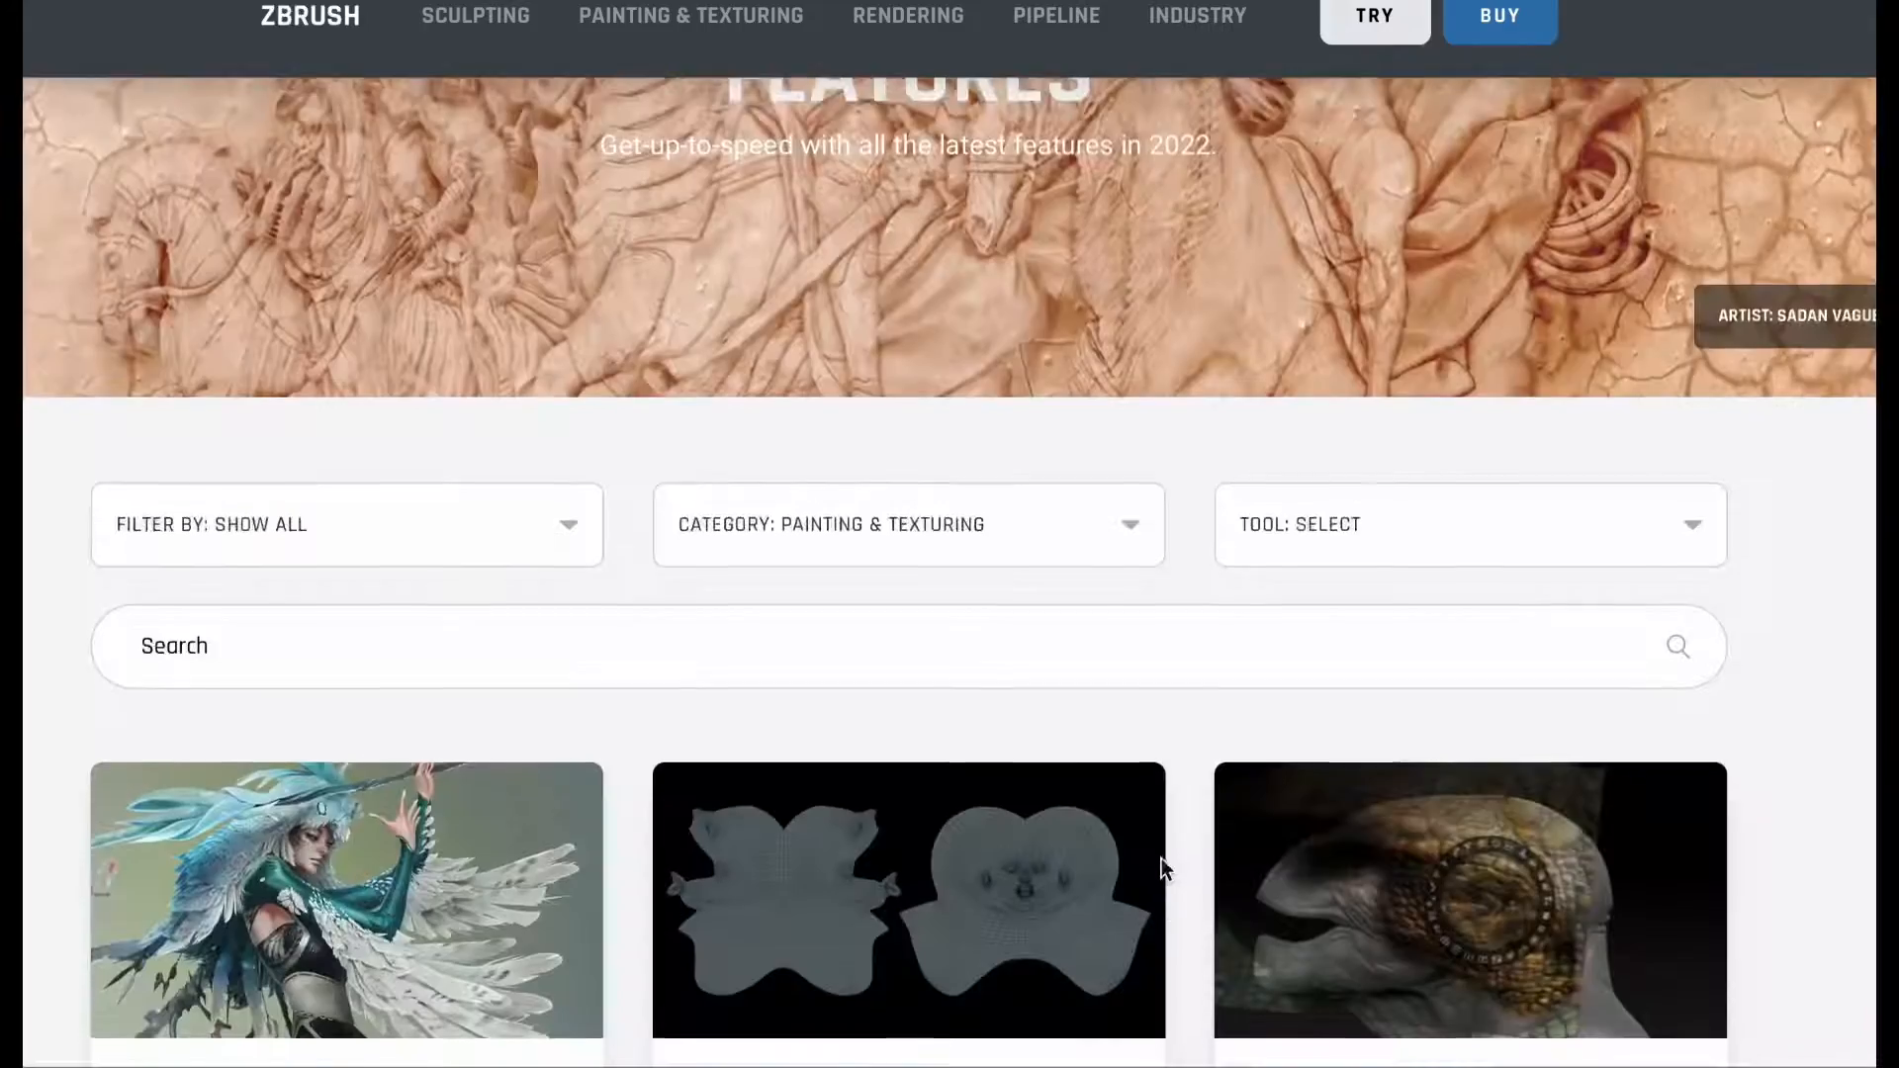
pyautogui.scroll(-3, 1161, 859)
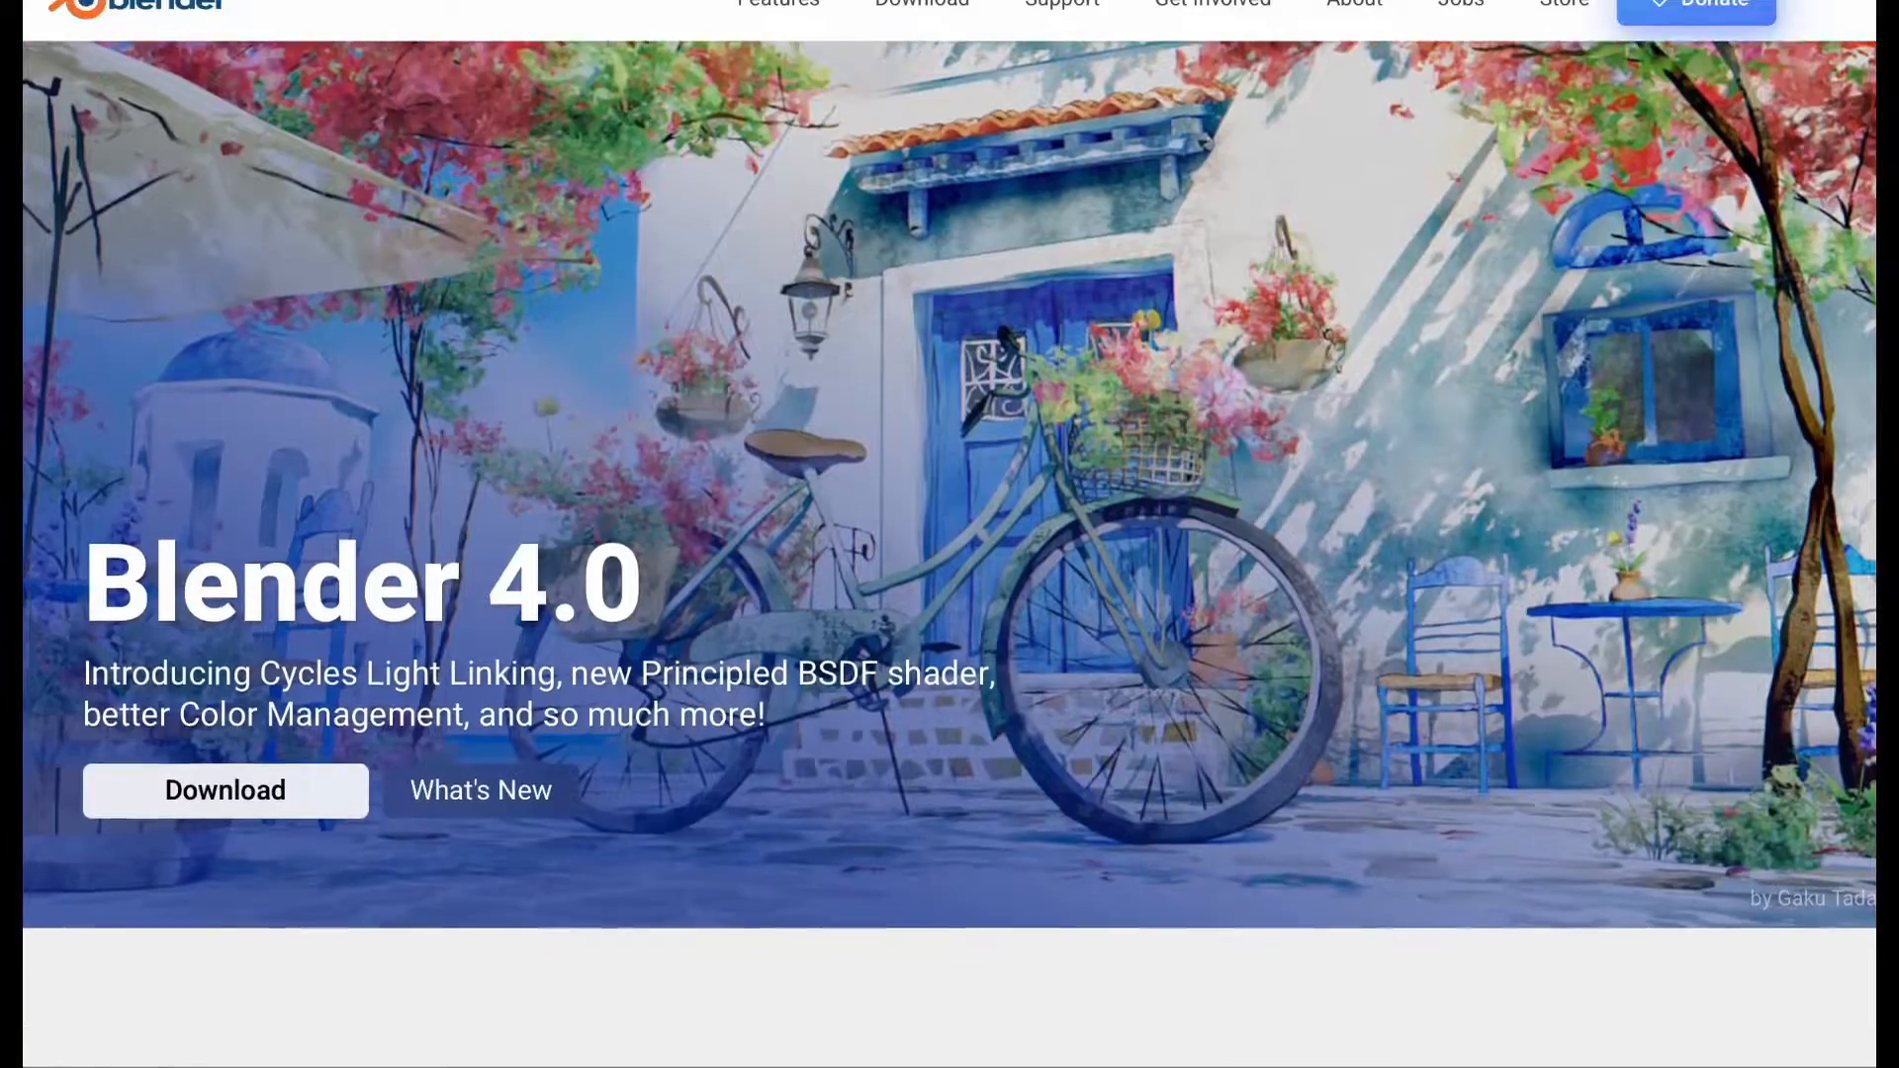
pyautogui.scroll(-2, 950, 534)
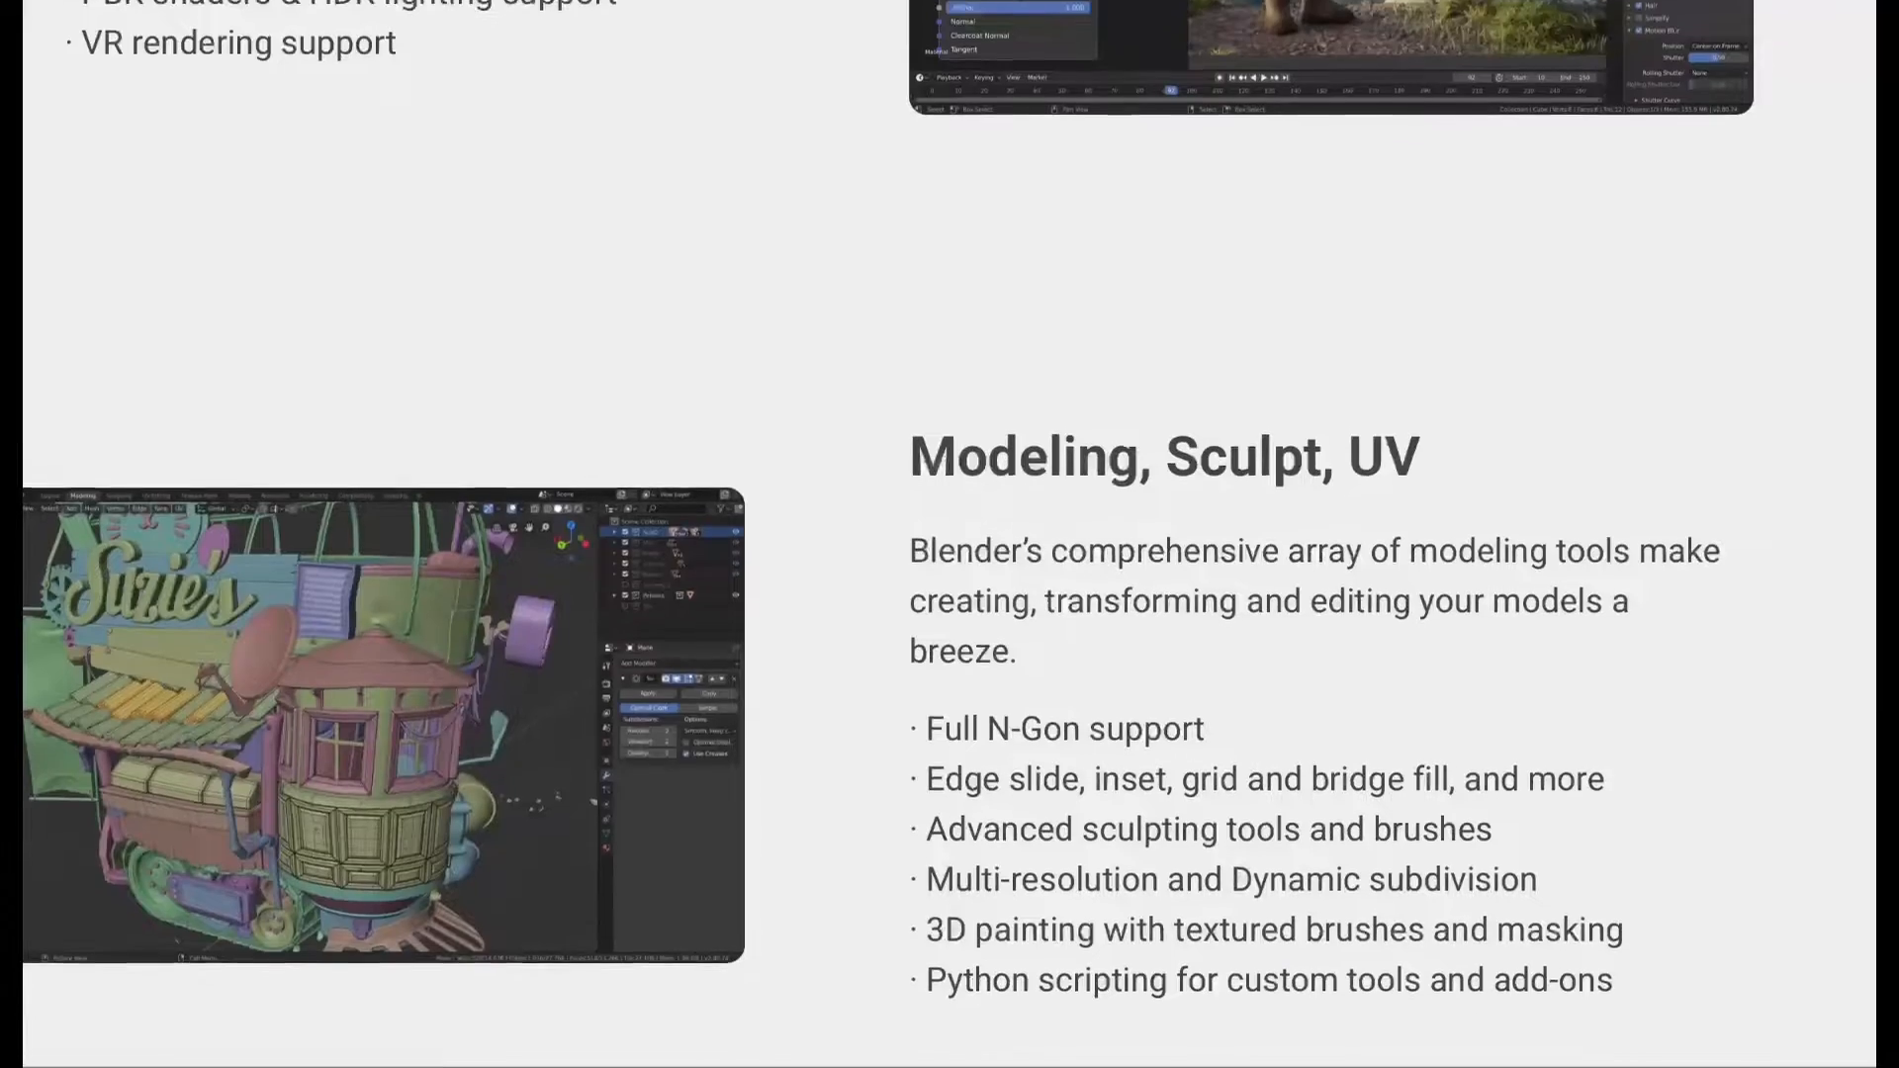
pyautogui.scroll(-1, 950, 535)
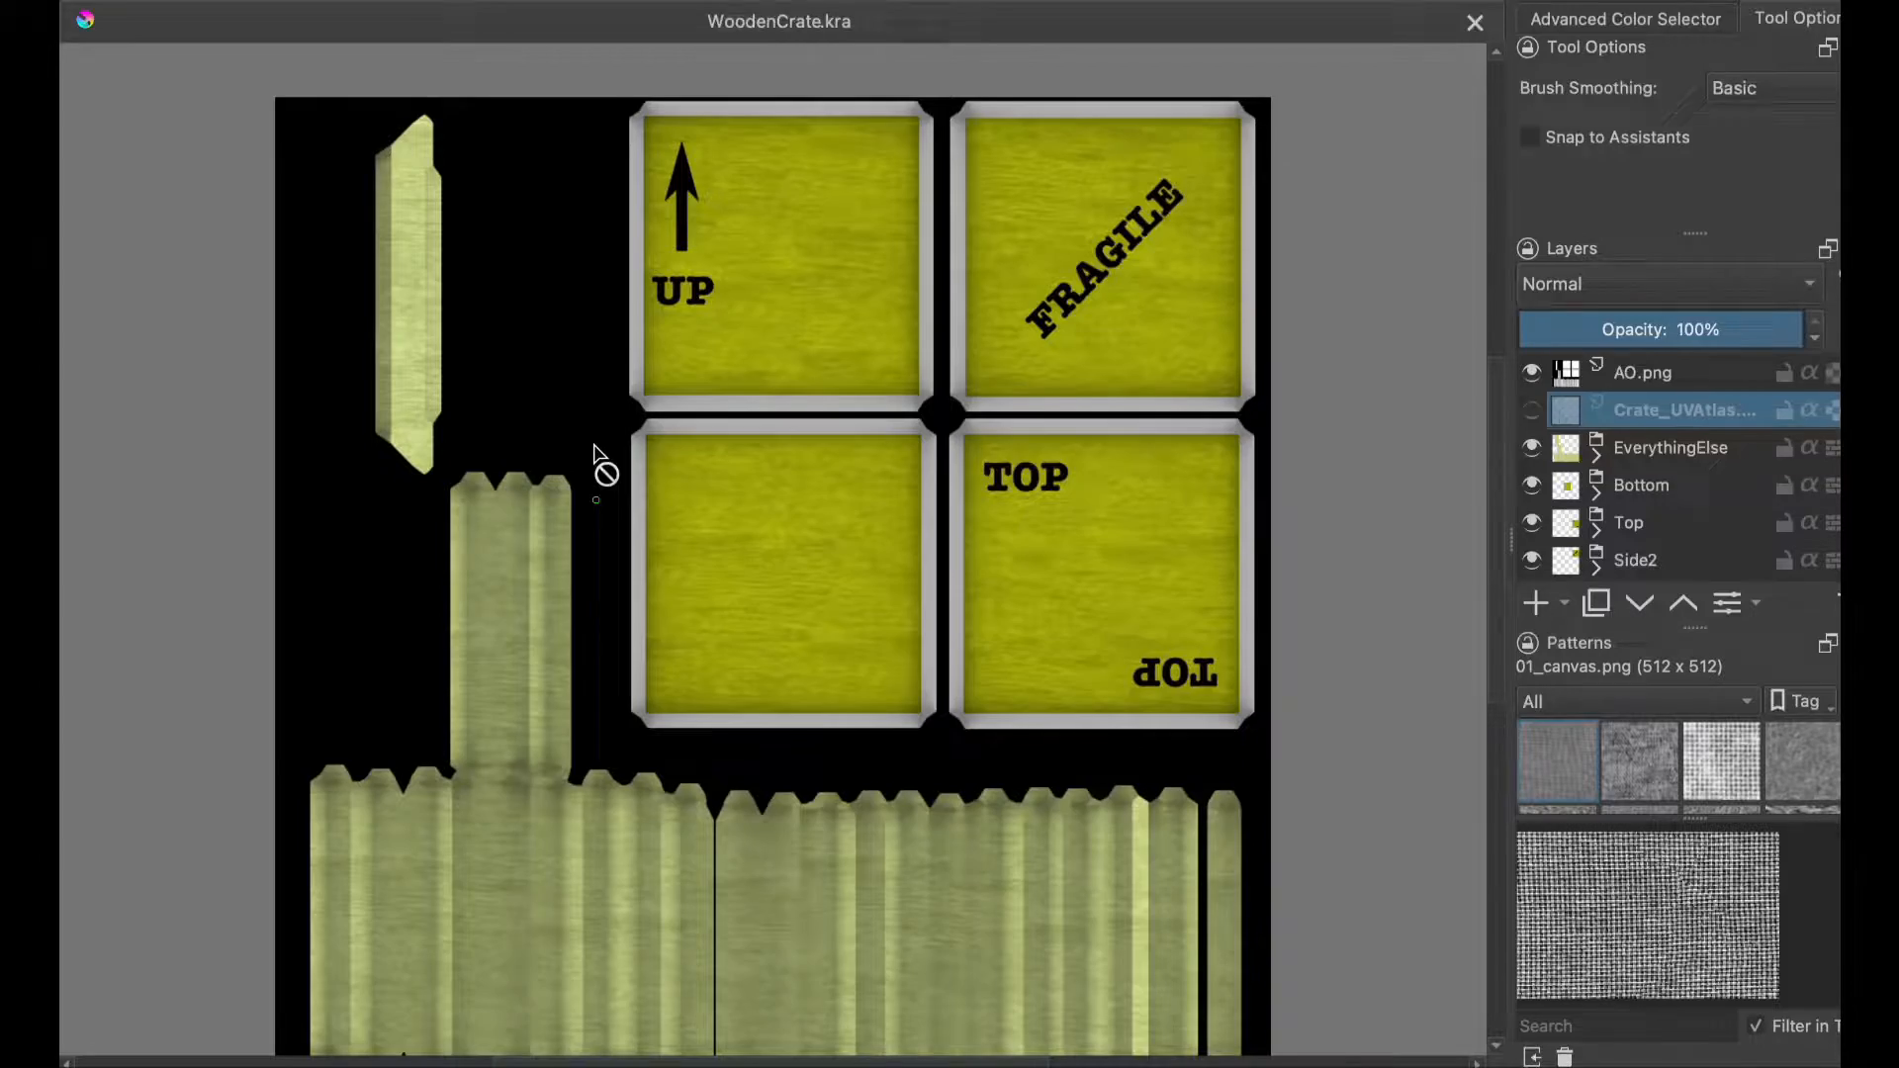
pyautogui.scroll(2, 589, 445)
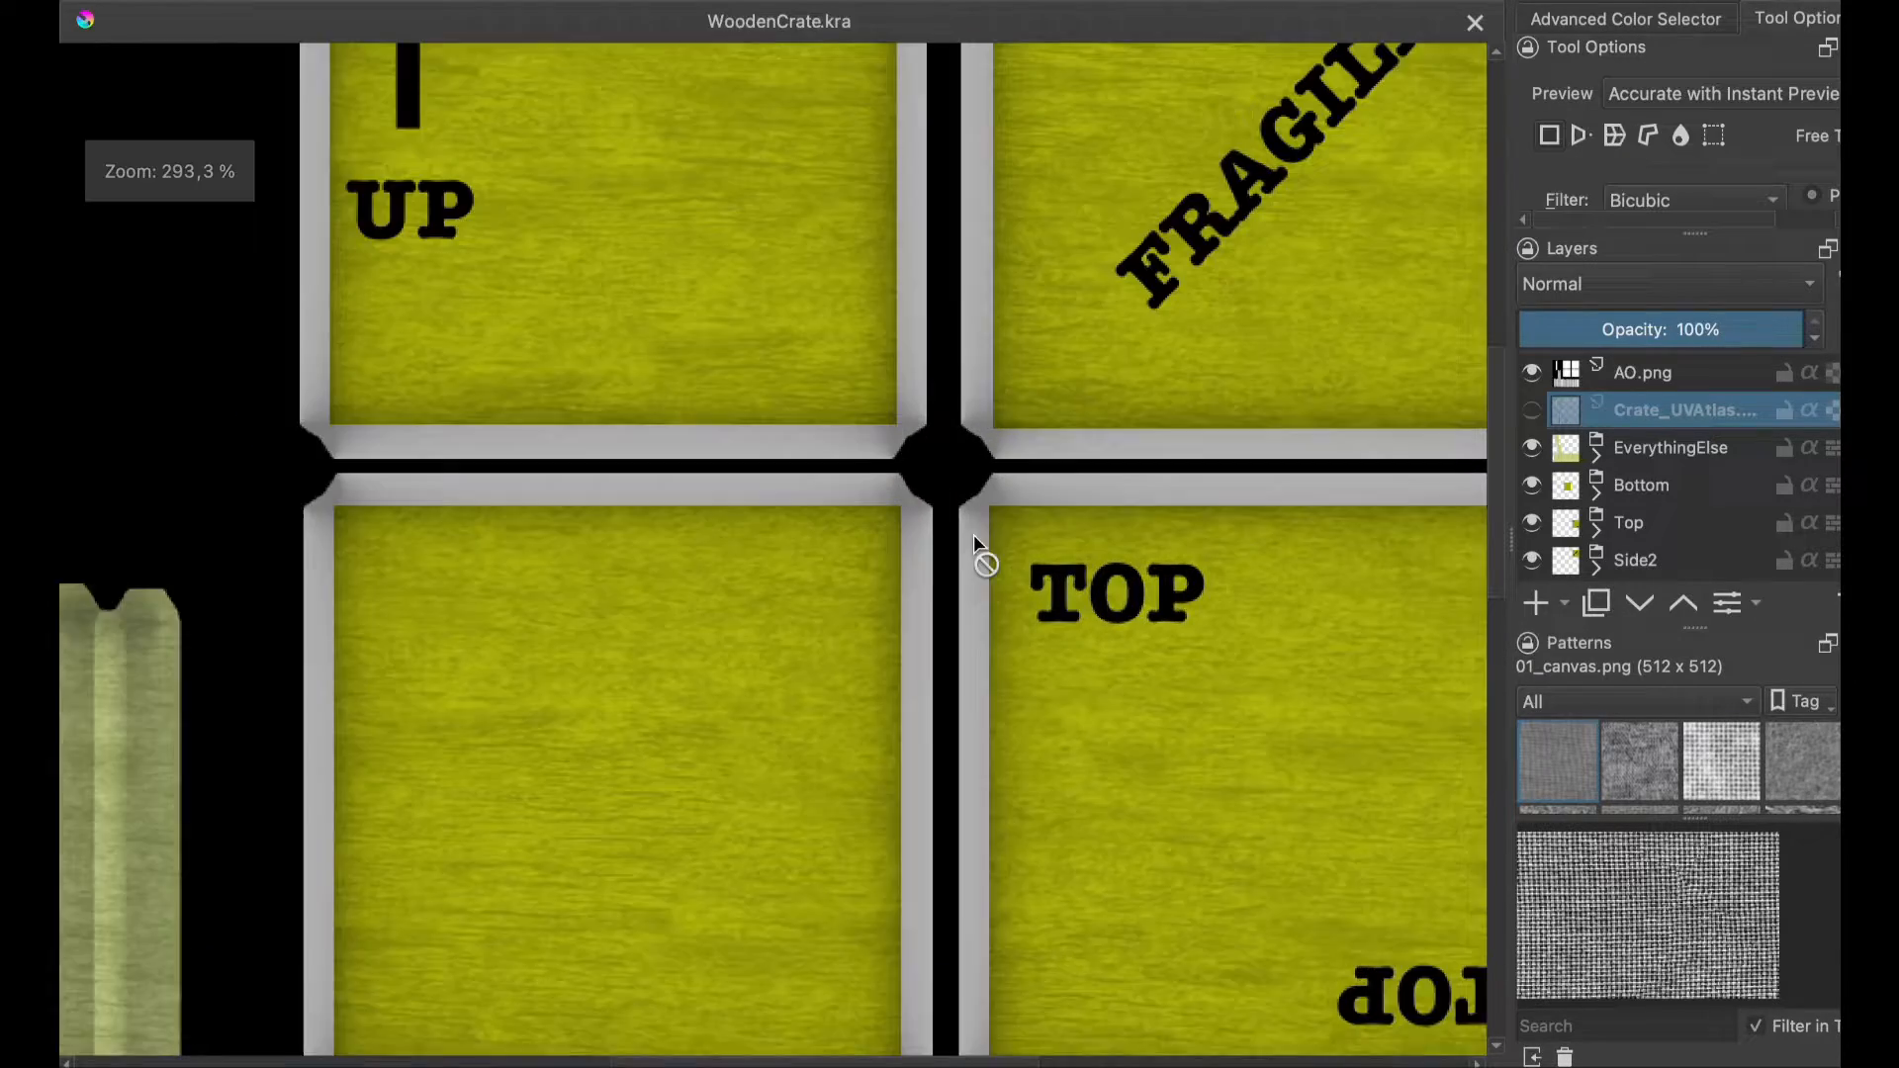
pyautogui.scroll(-3, 983, 551)
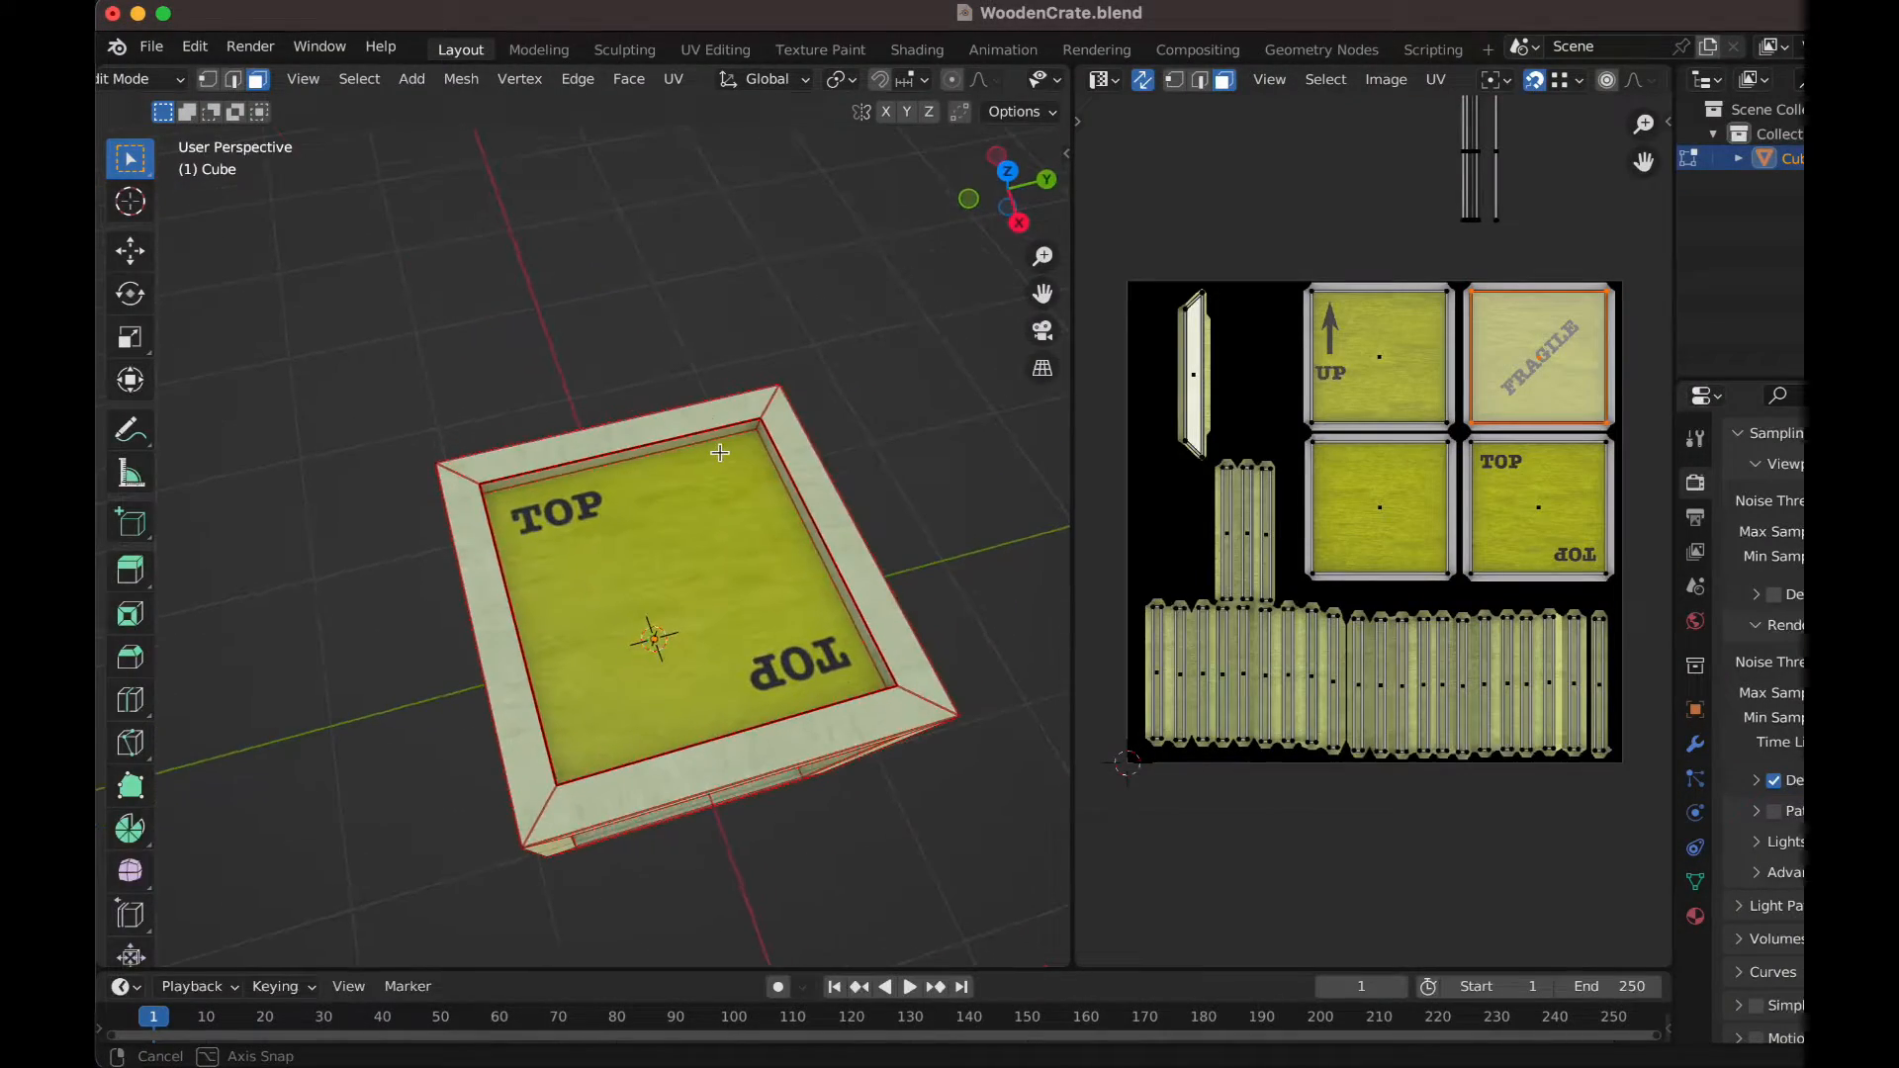
pyautogui.moveTo(720, 452); pyautogui.dragTo(794, 423, button='middle')
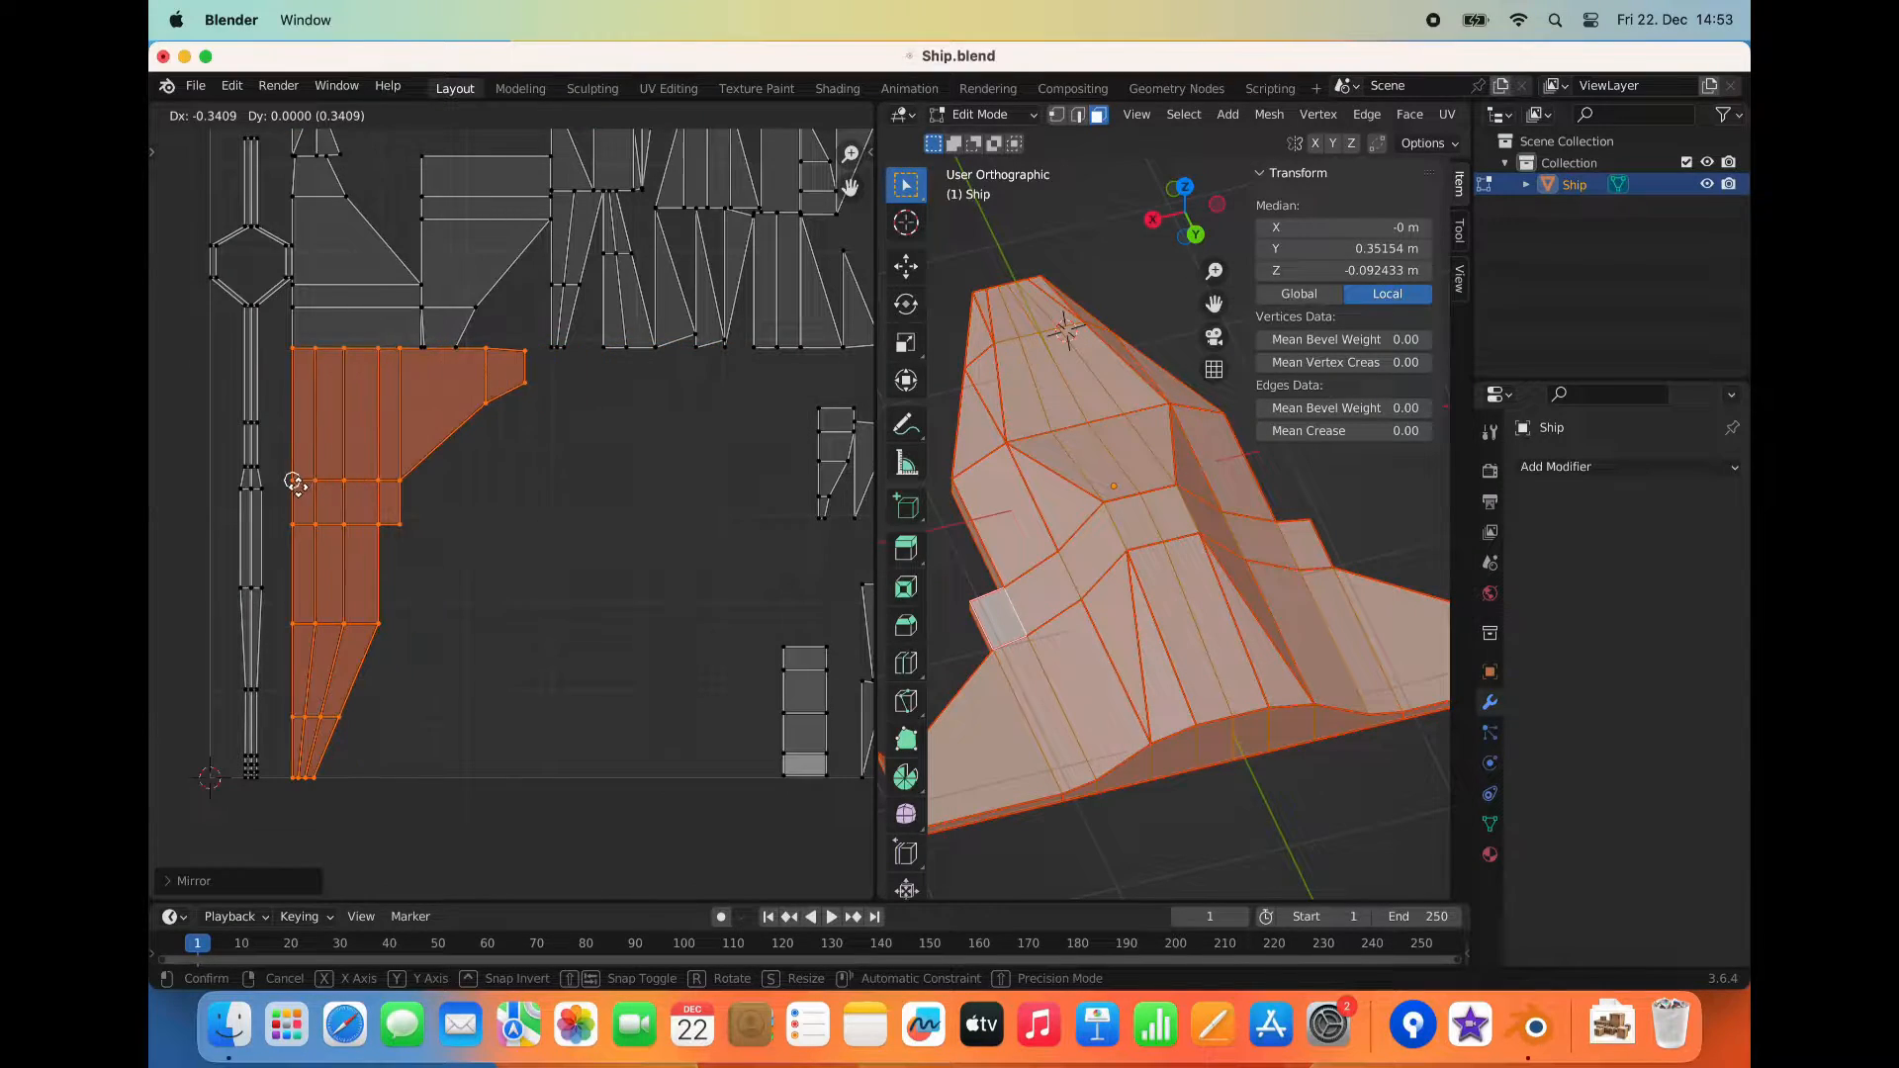
pyautogui.scroll(-3, 295, 483)
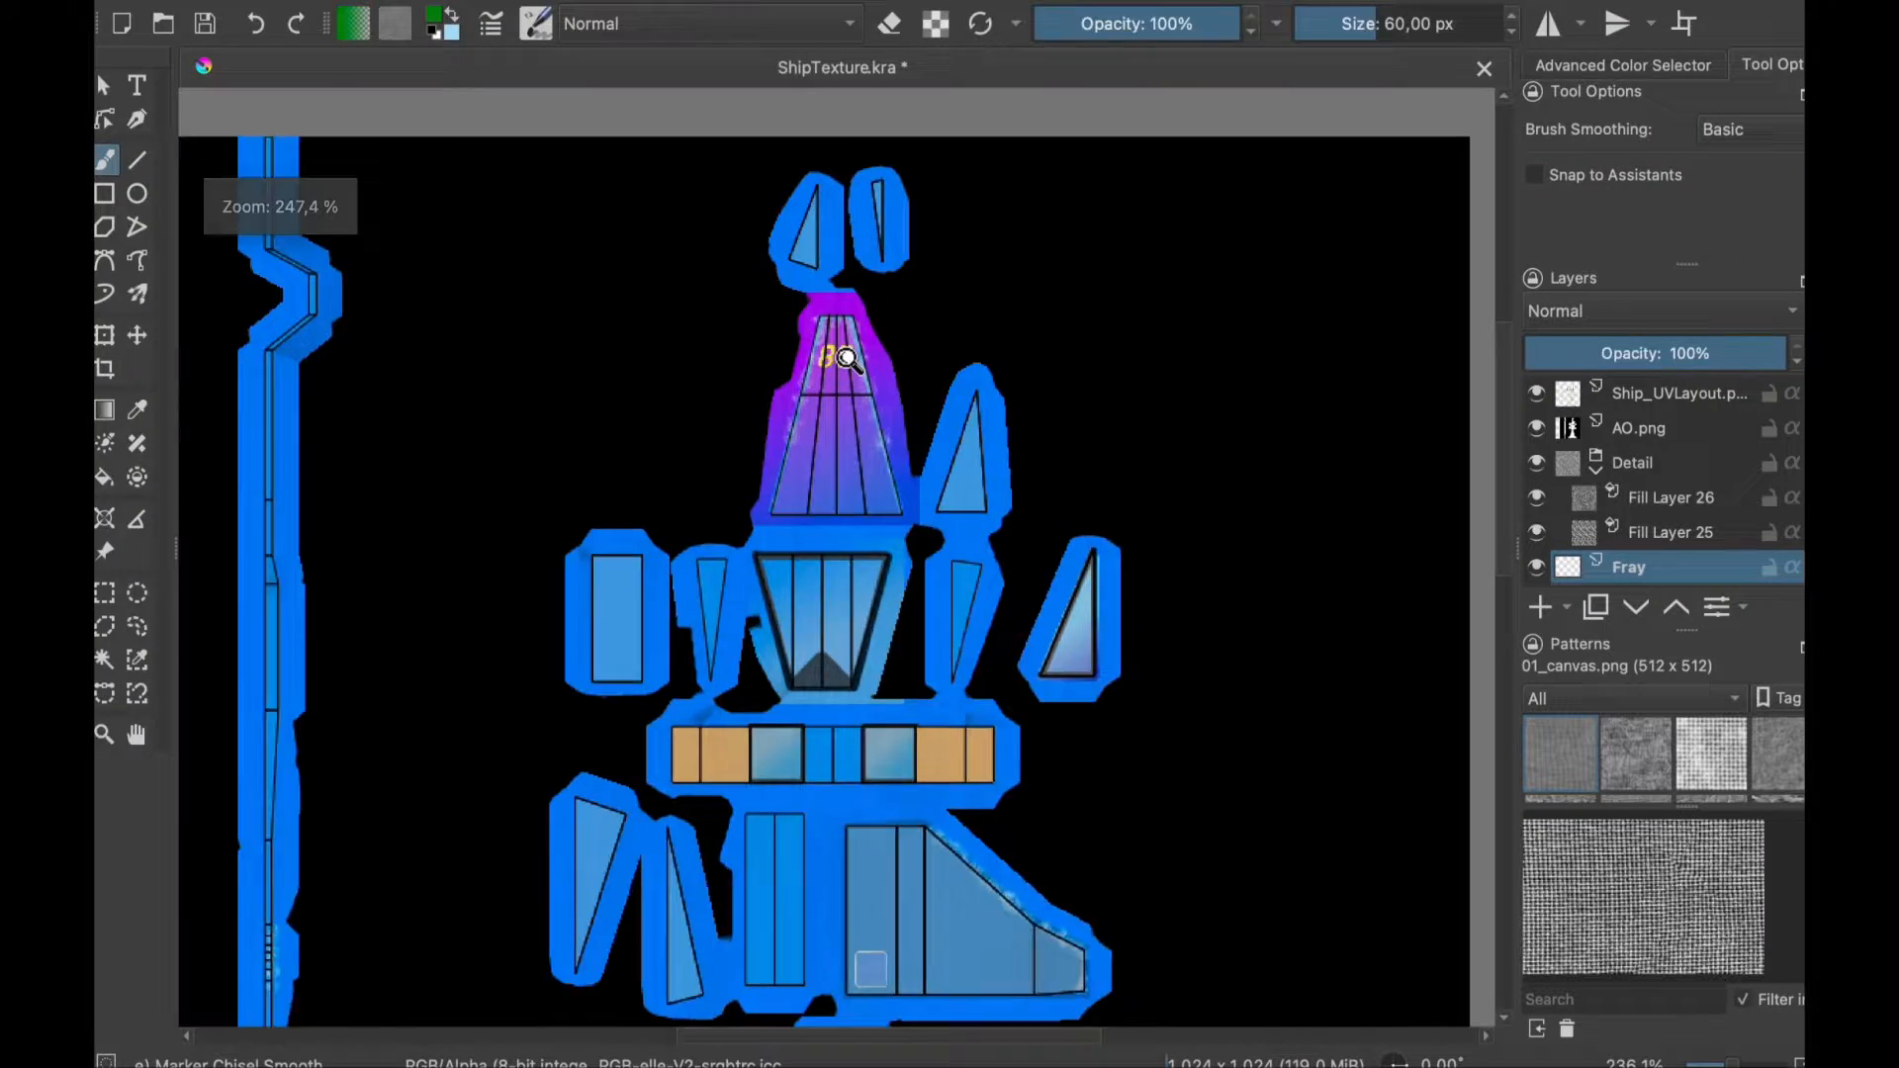
# - Move the copied flame decal across the hood area of the ship texture in Krita
pyautogui.scroll(3, 848, 358)
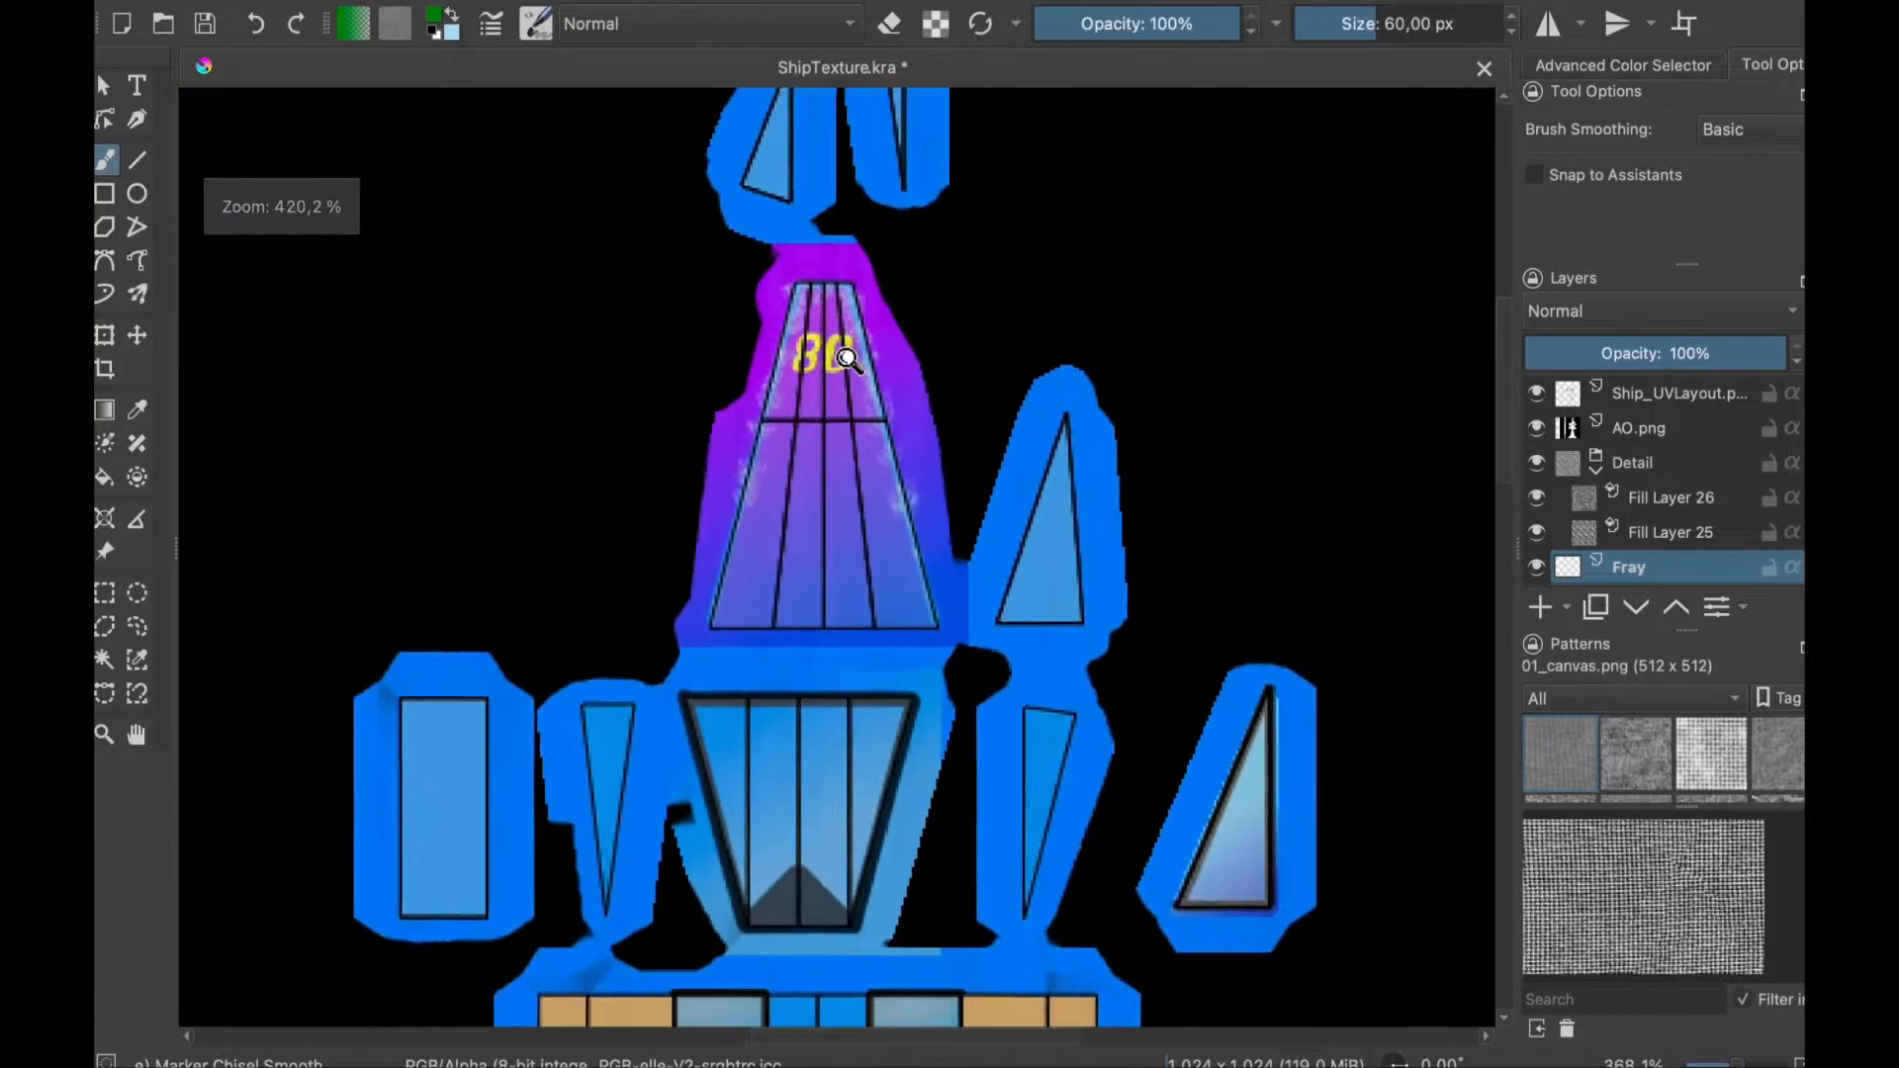
pyautogui.scroll(2, 847, 358)
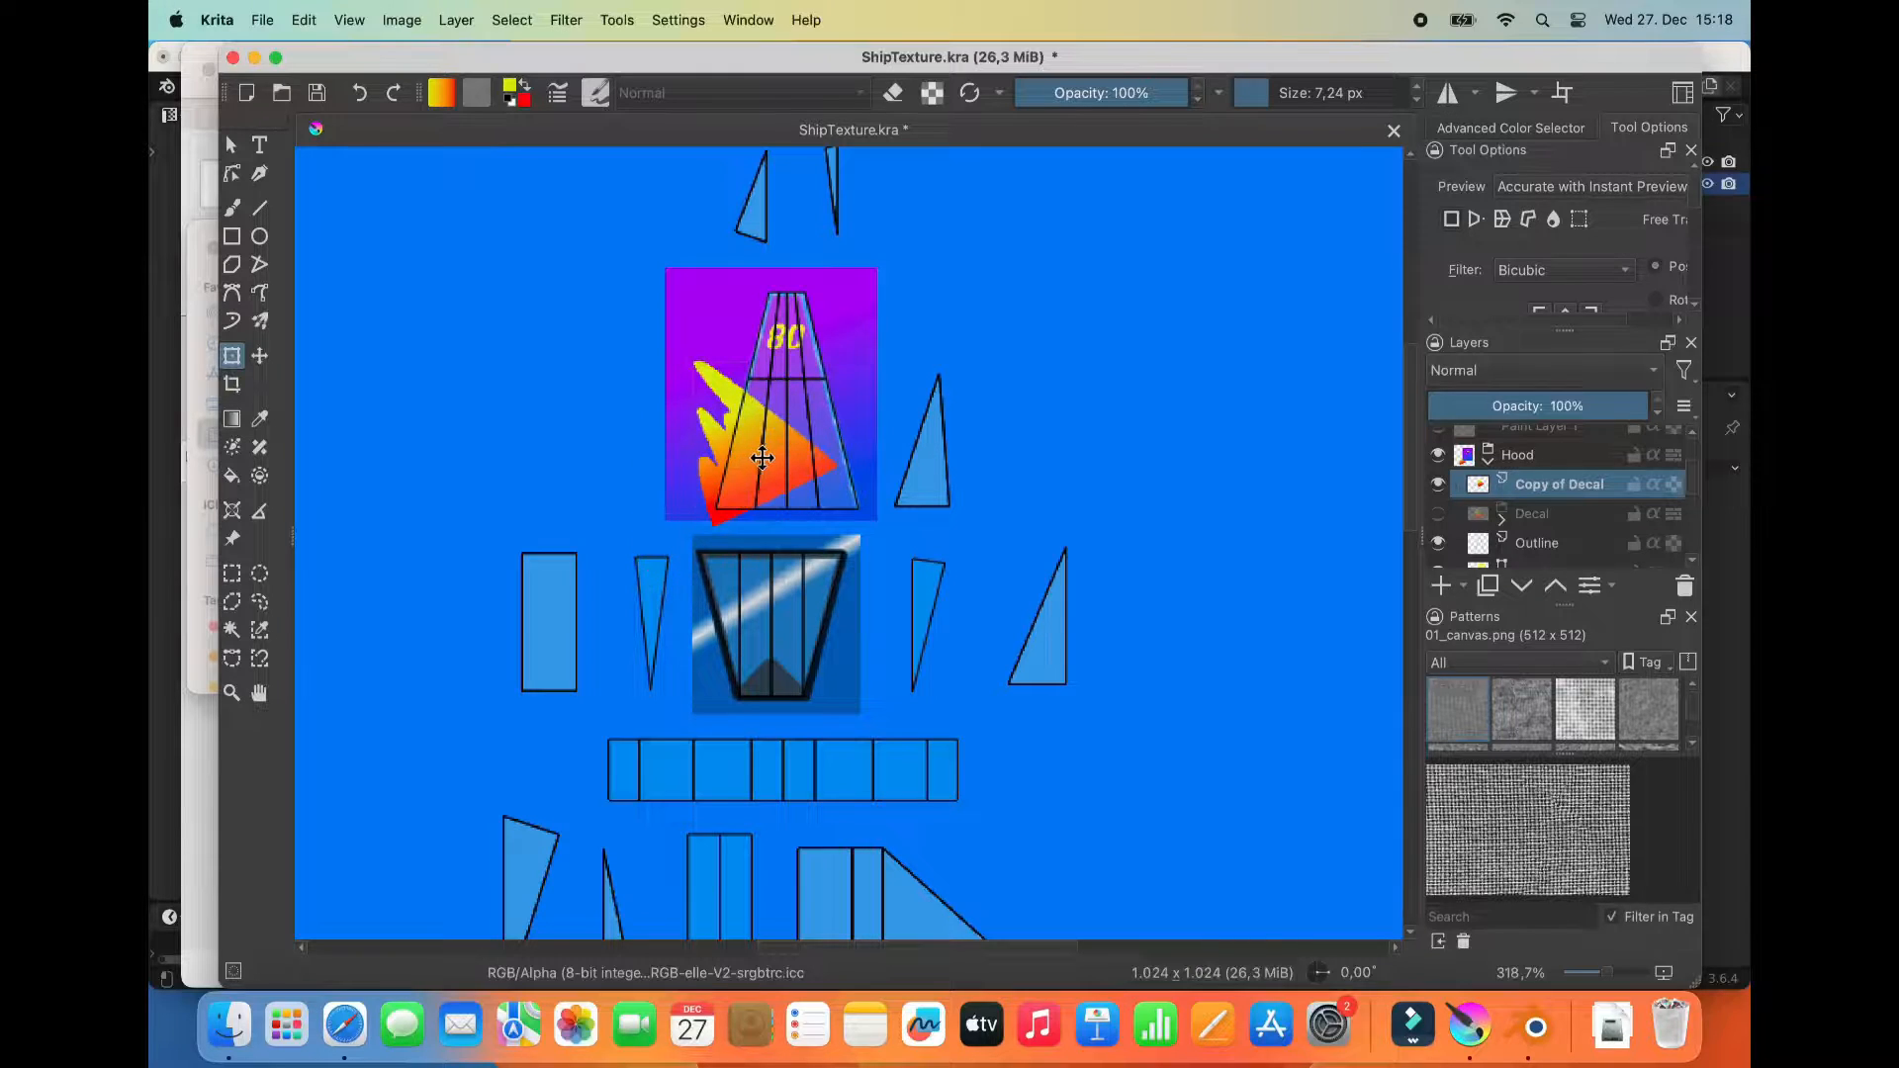
pyautogui.moveTo(761, 457); pyautogui.dragTo(832, 401)
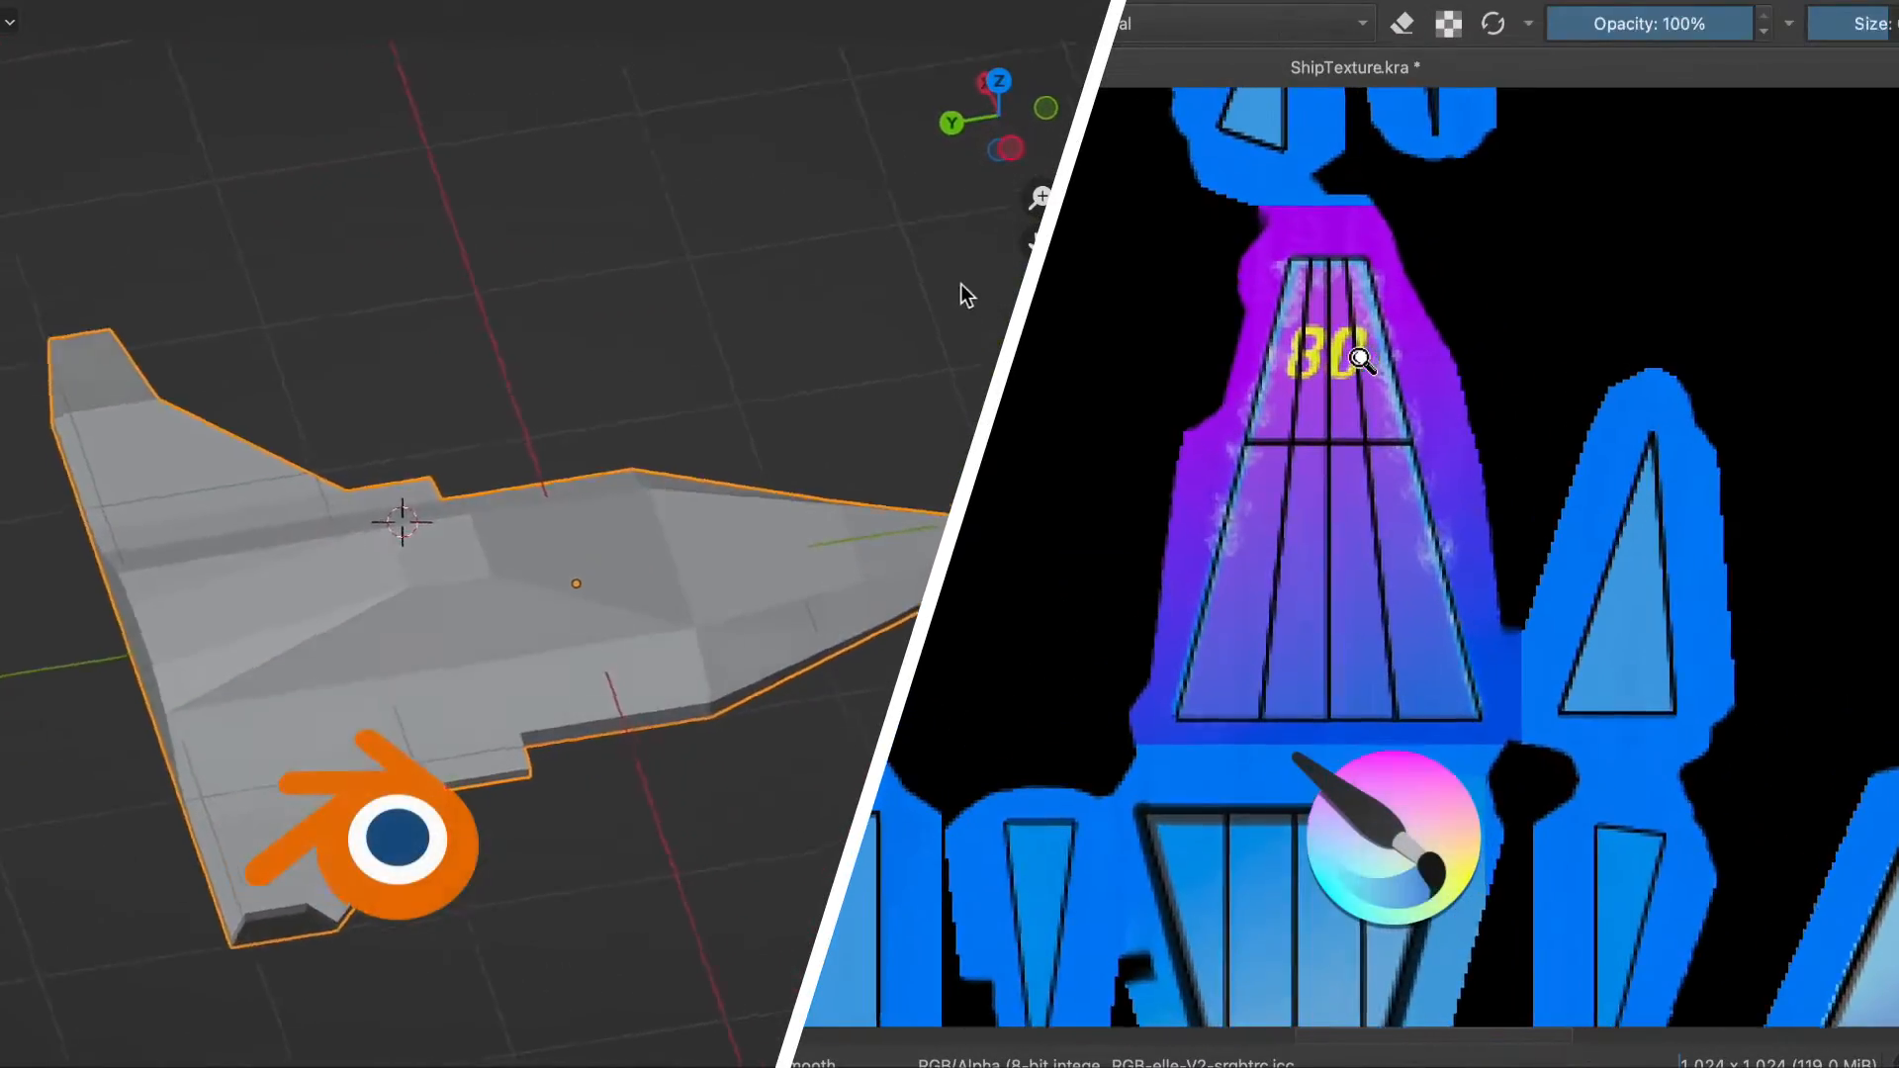
# - Examine the untextured ship model, then how the ship and wooden crate textures are laid out over their UV islands
pyautogui.moveTo(827, 261); pyautogui.dragTo(691, 209, button='middle')
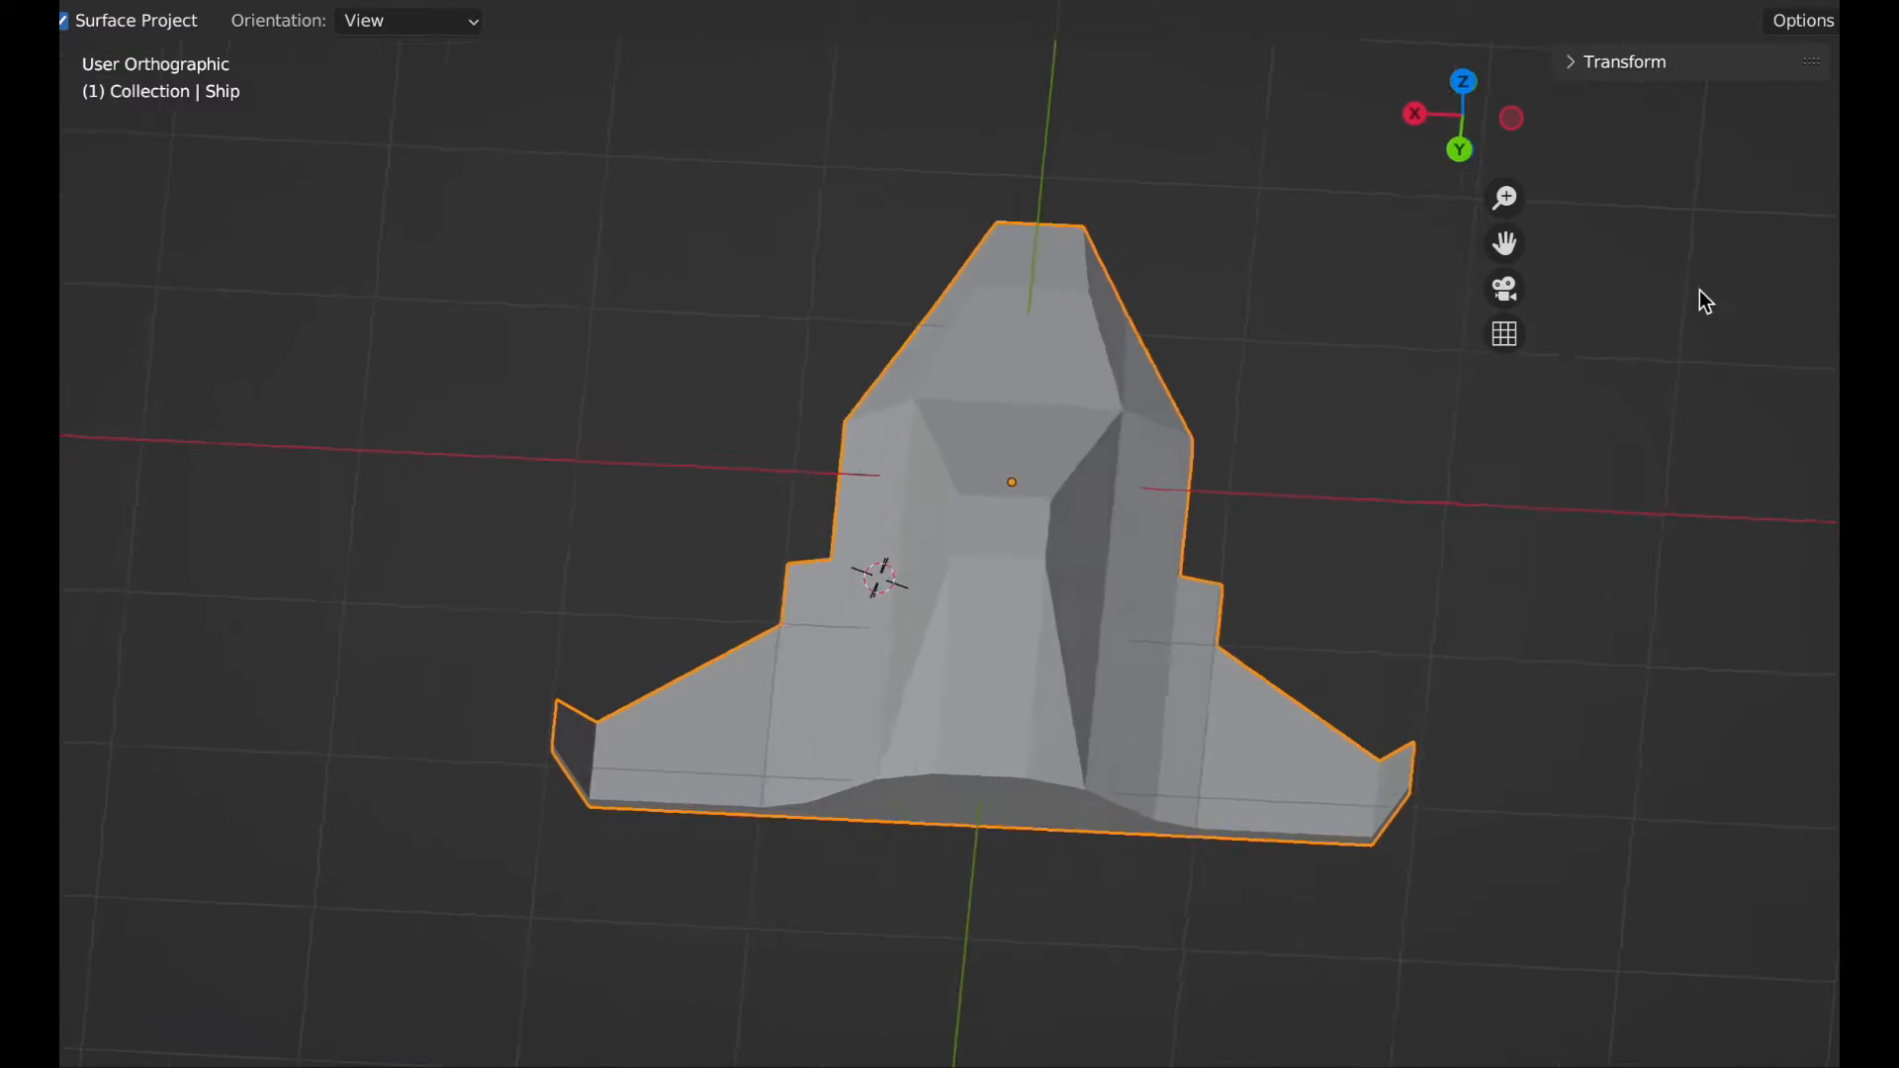
pyautogui.moveTo(1699, 288); pyautogui.dragTo(906, 170, button='middle')
pyautogui.scroll(5, 943, 857)
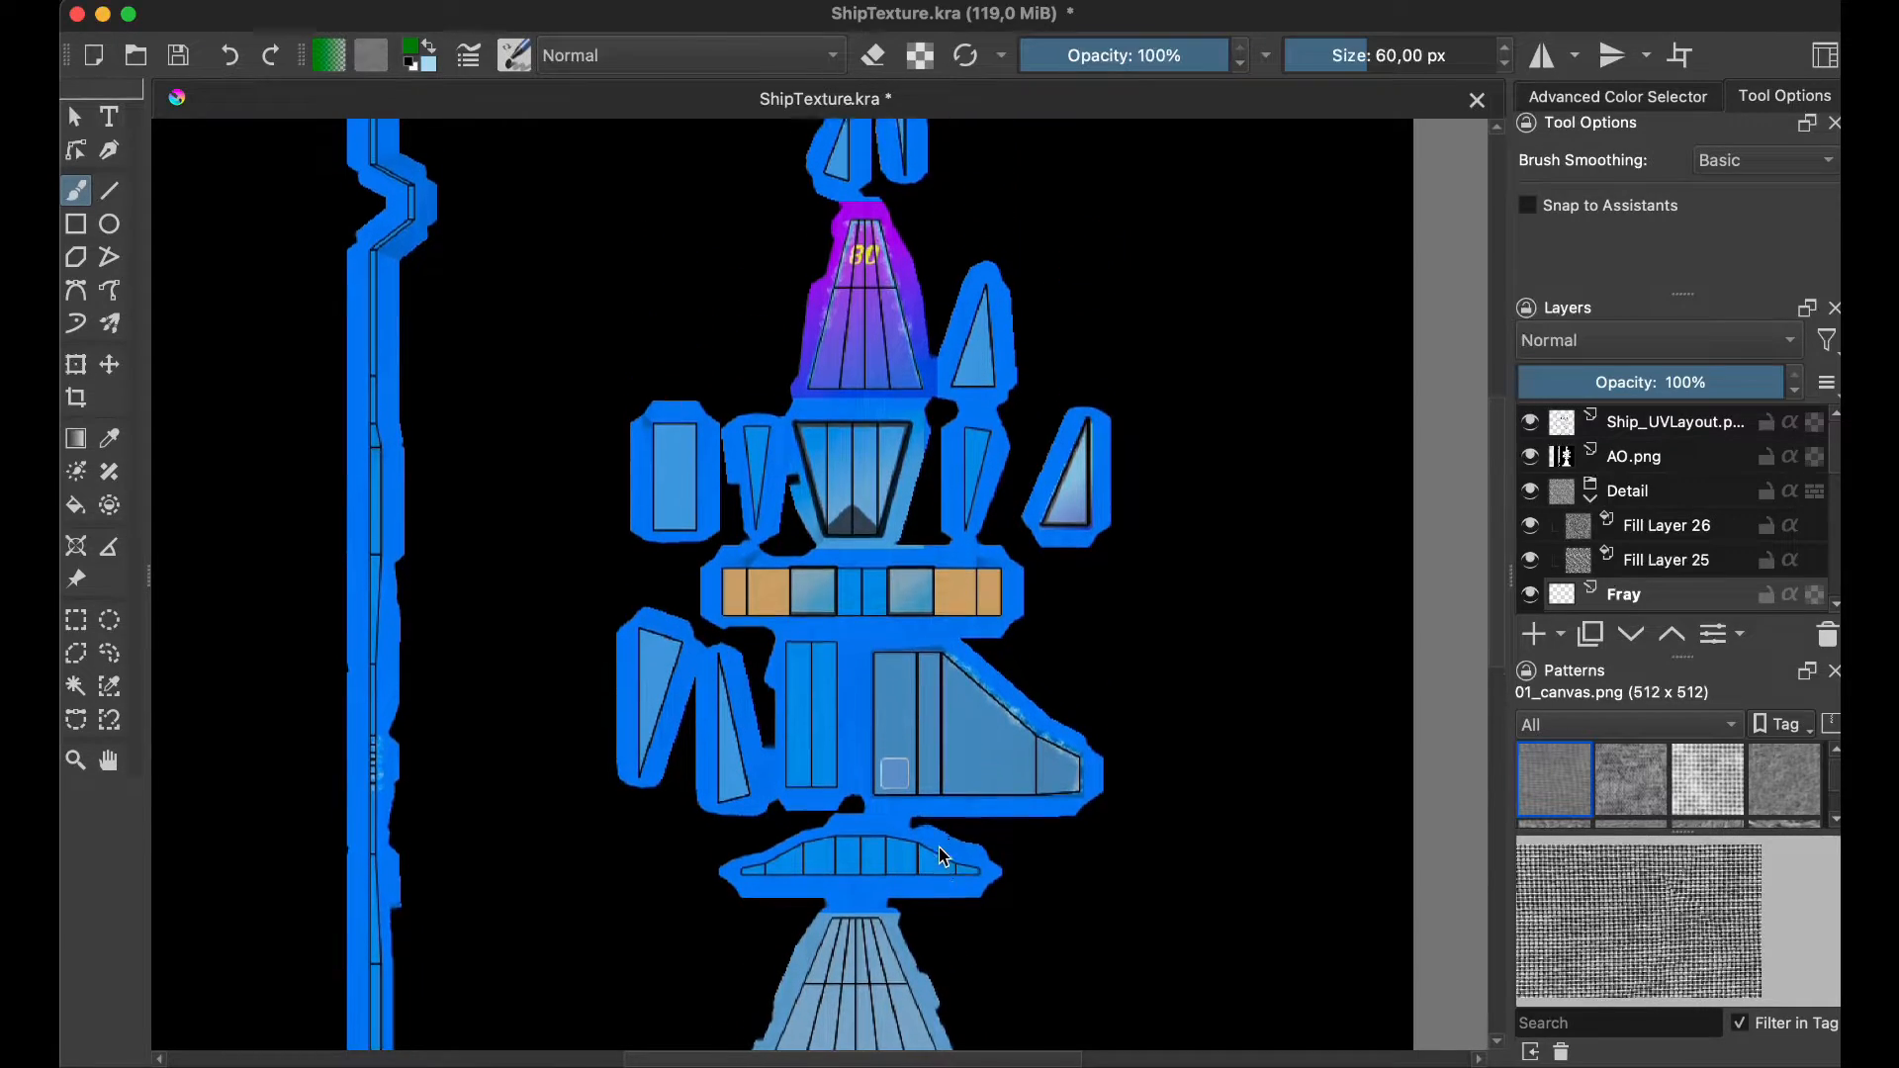
pyautogui.scroll(2, 944, 856)
pyautogui.keyDown('ctrl'); pyautogui.scroll(10, 861, 390); pyautogui.keyUp('ctrl')
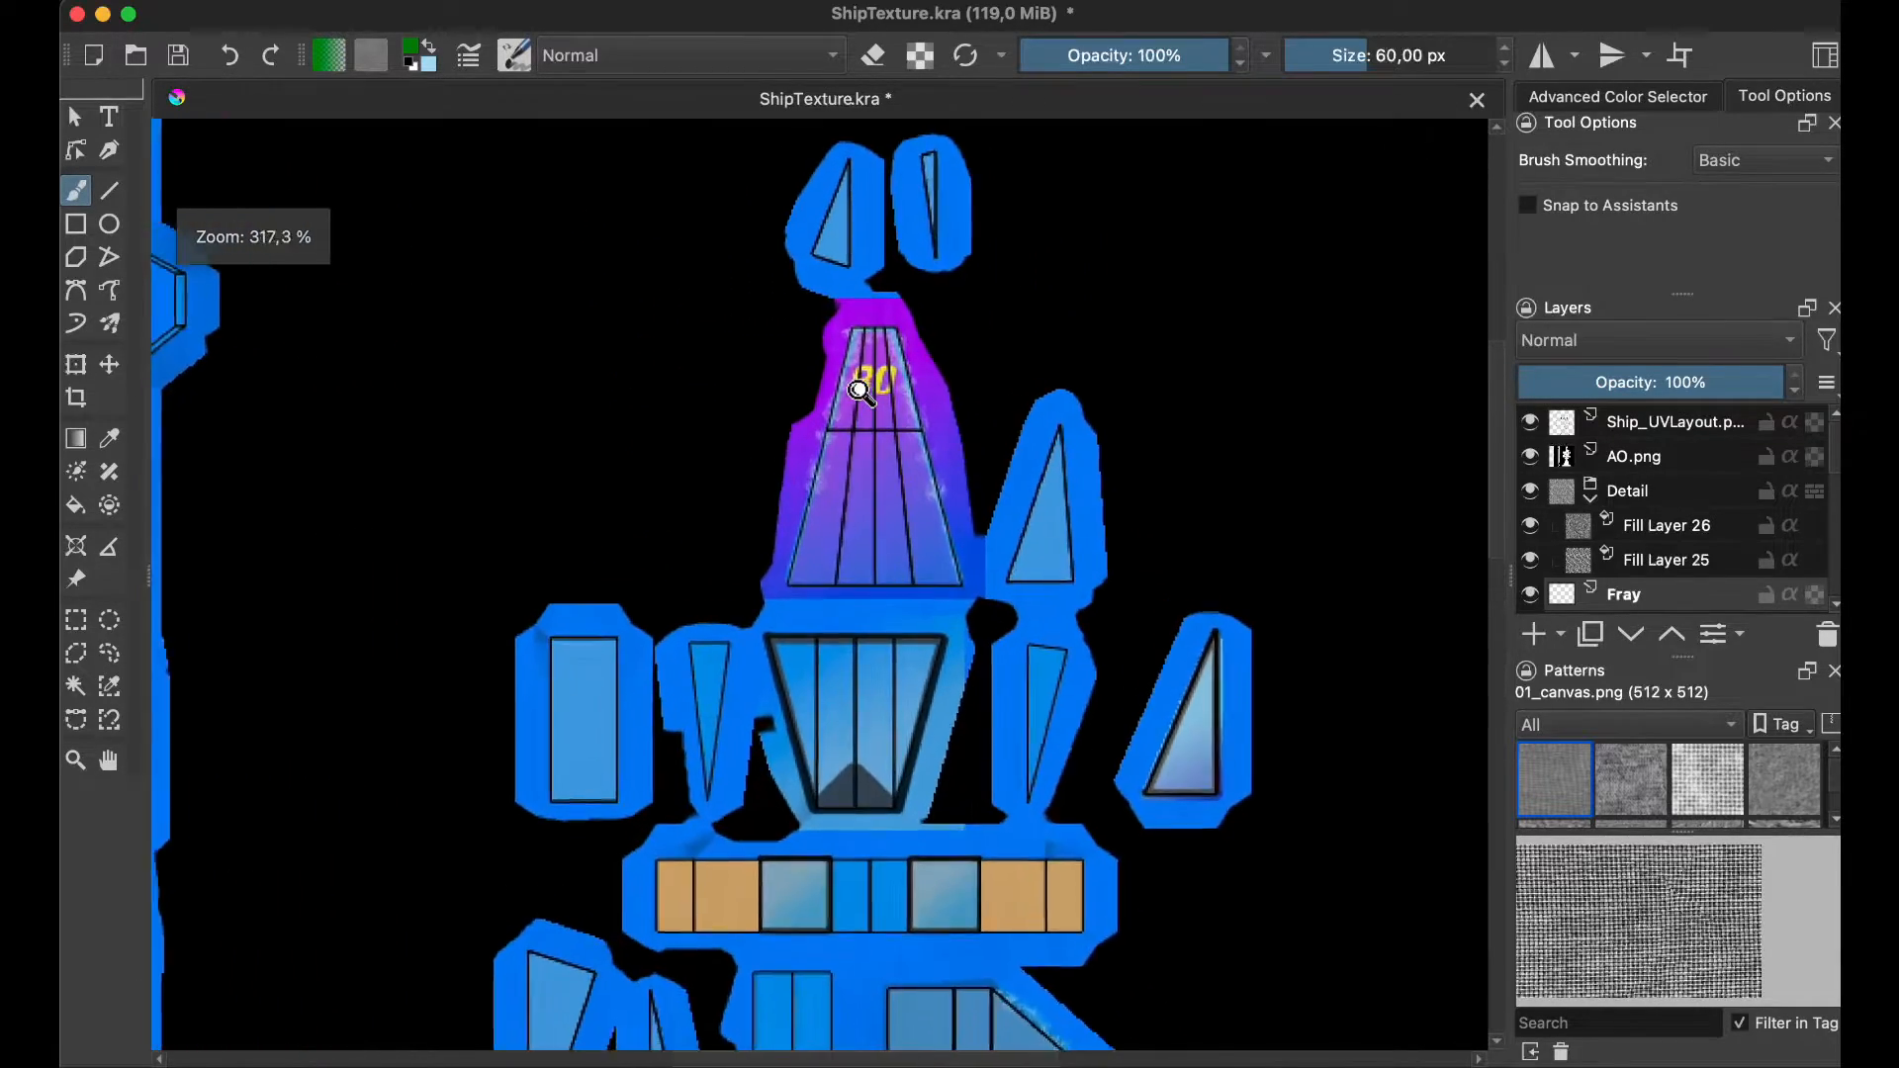
pyautogui.keyDown('ctrl'); pyautogui.scroll(3, 861, 390); pyautogui.keyUp('ctrl')
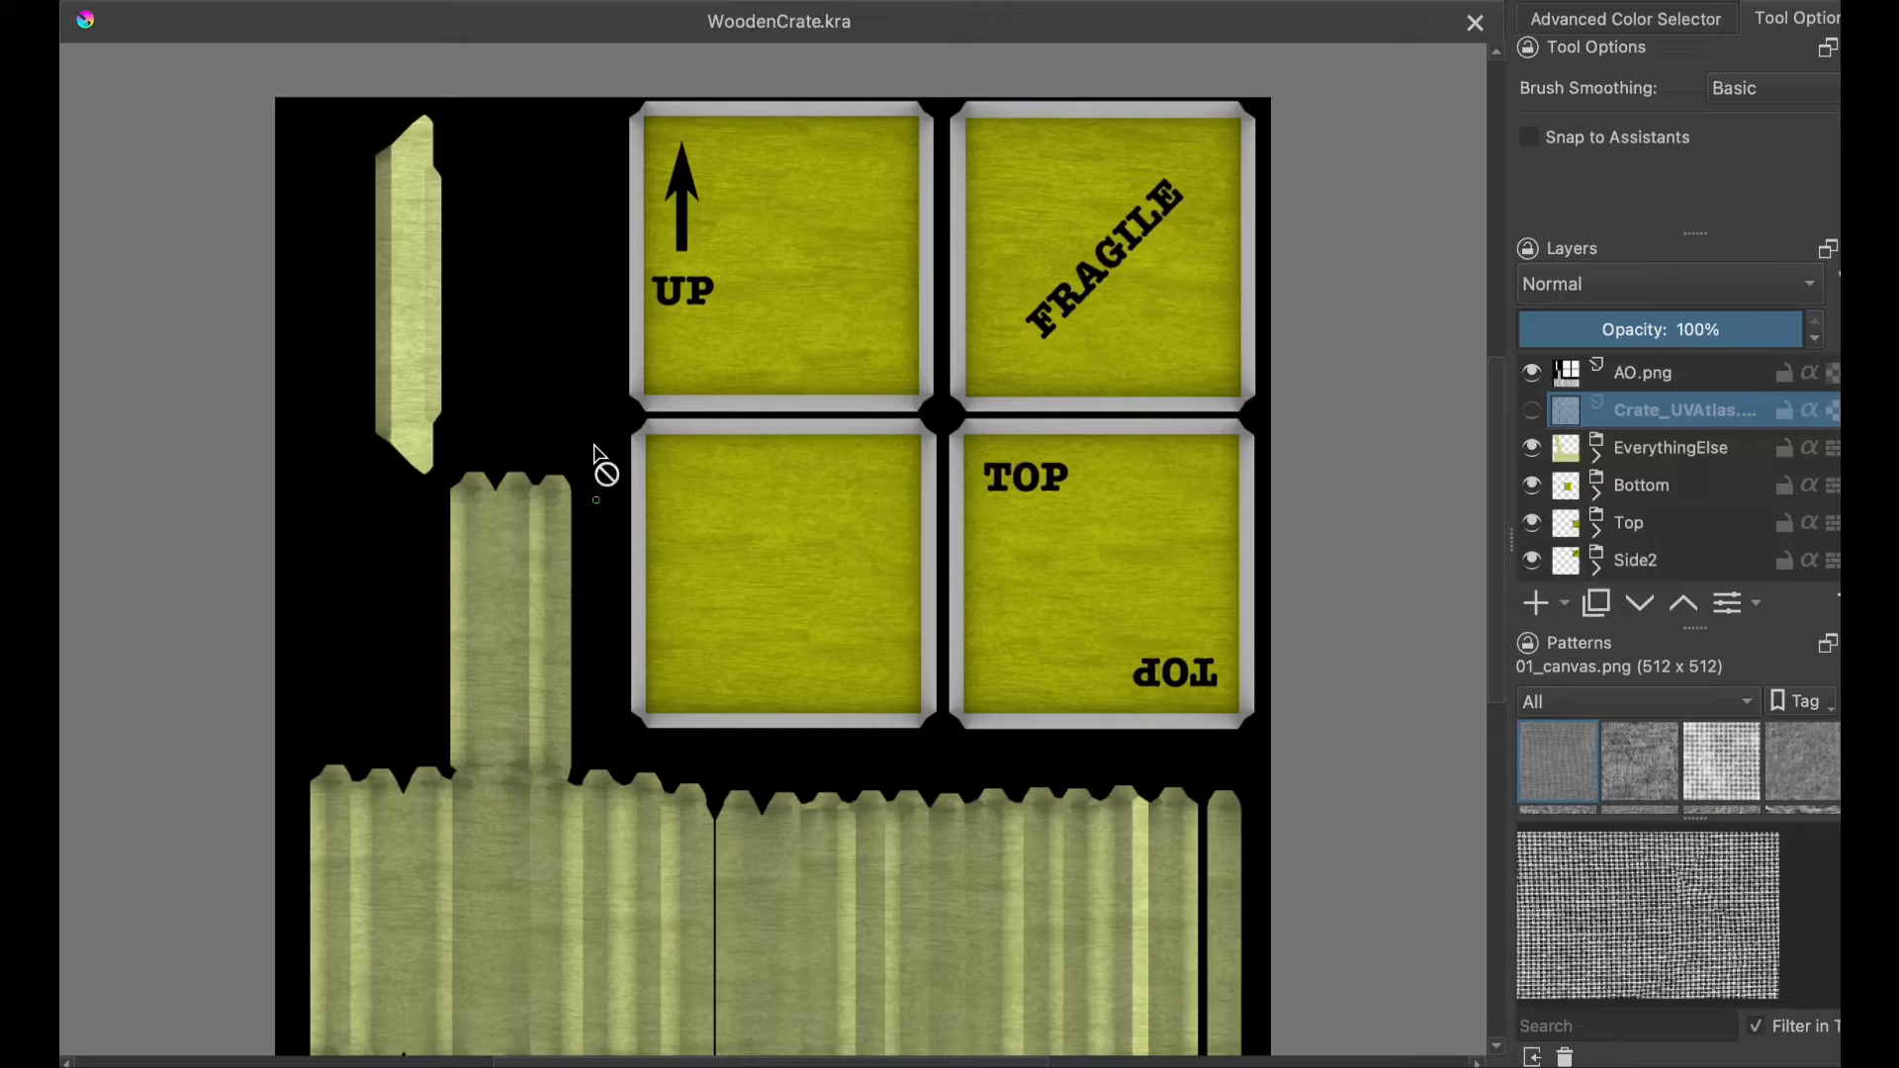
pyautogui.keyDown('ctrl'); pyautogui.scroll(6, 604, 460); pyautogui.keyUp('ctrl')
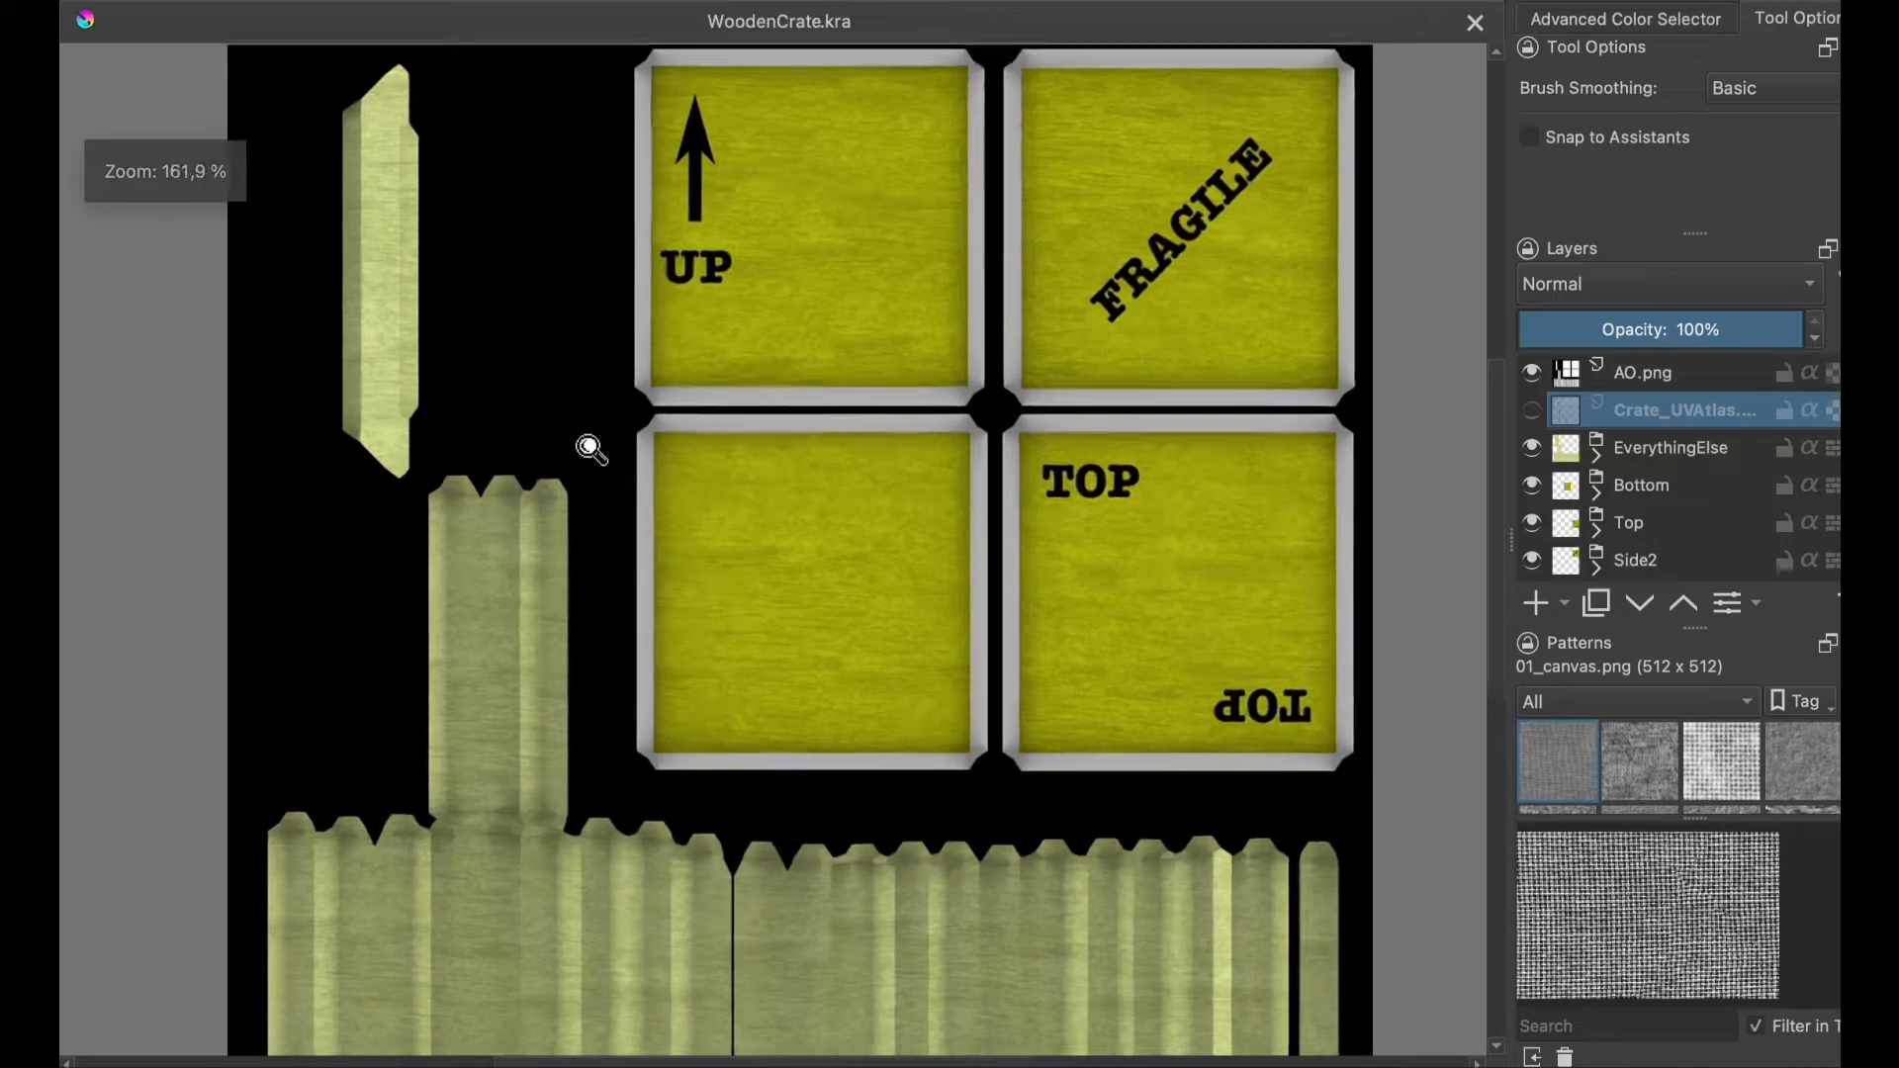
pyautogui.scroll(5, 973, 536)
pyautogui.hscroll(3, 974, 536)
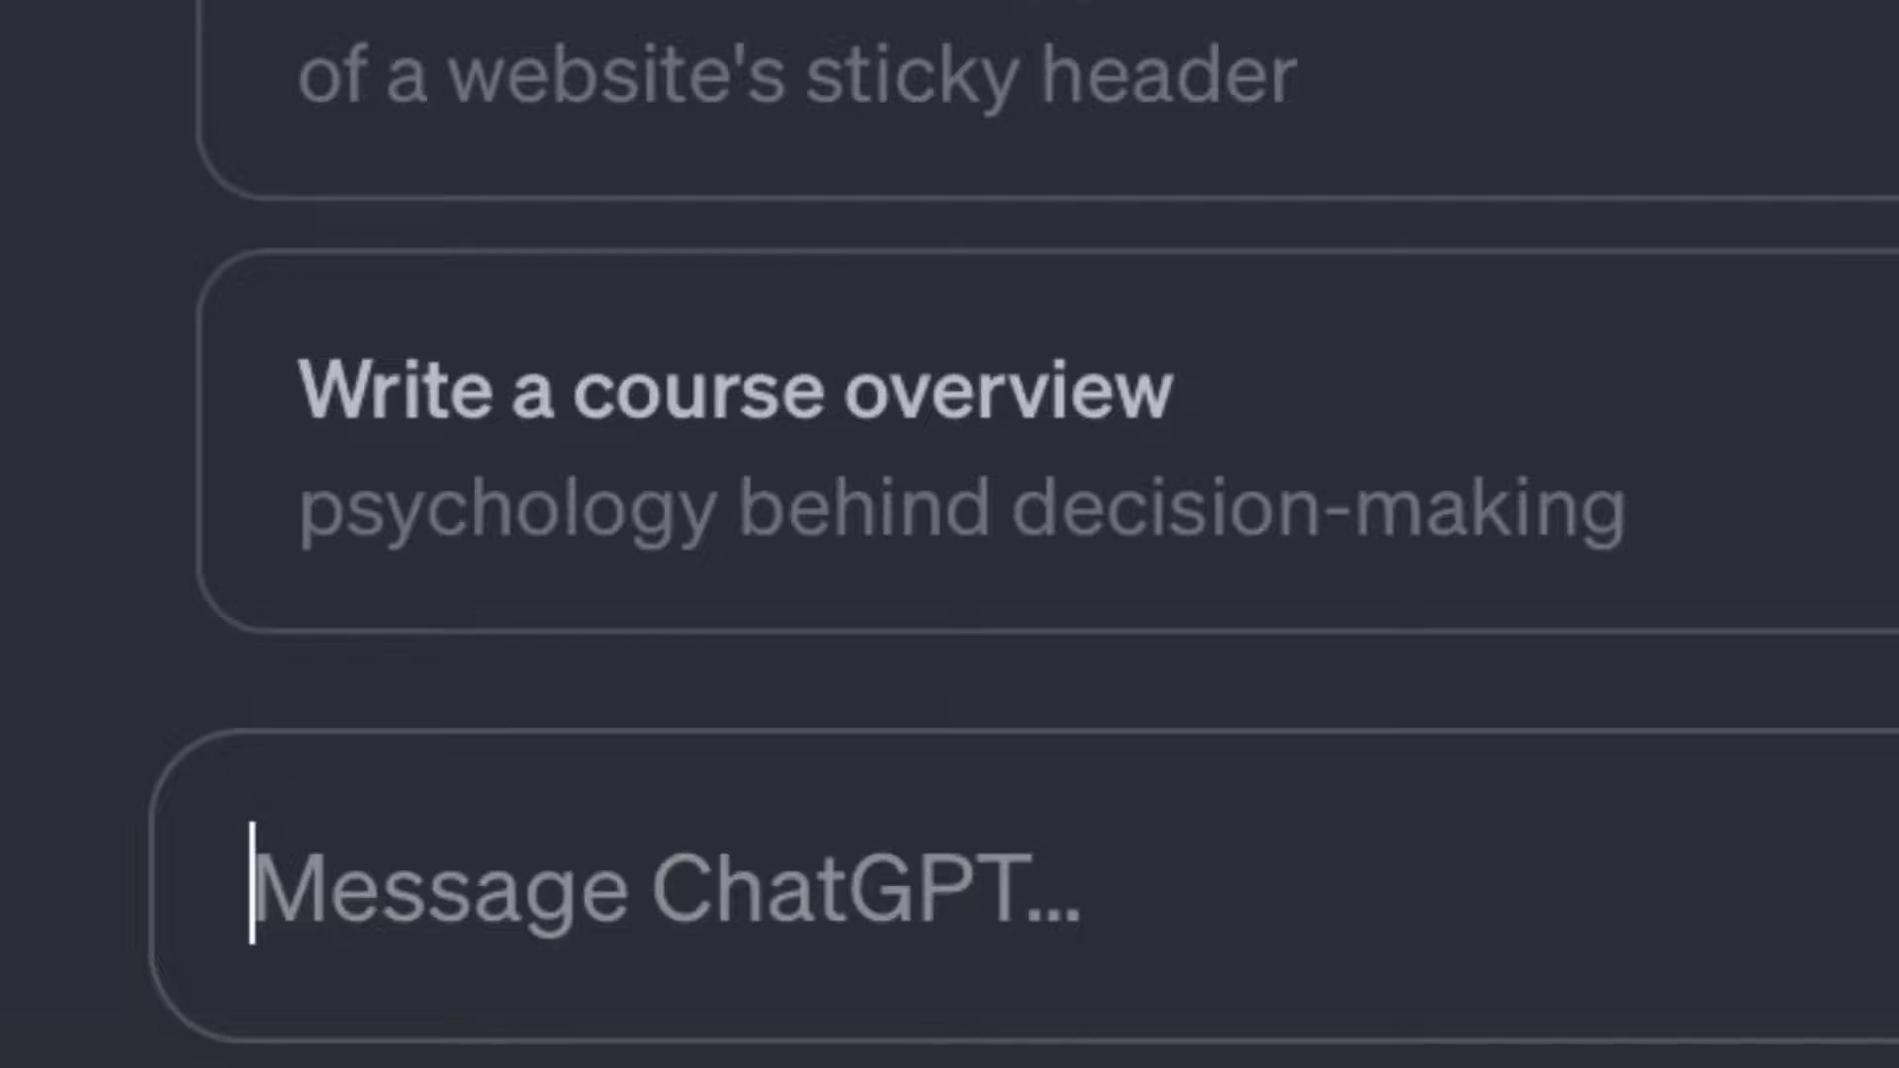
# - Switch to ChatGPT and write questions asking what UV mapping is and "Can you UV map something for me?"
pyautogui.write('What is UV ')
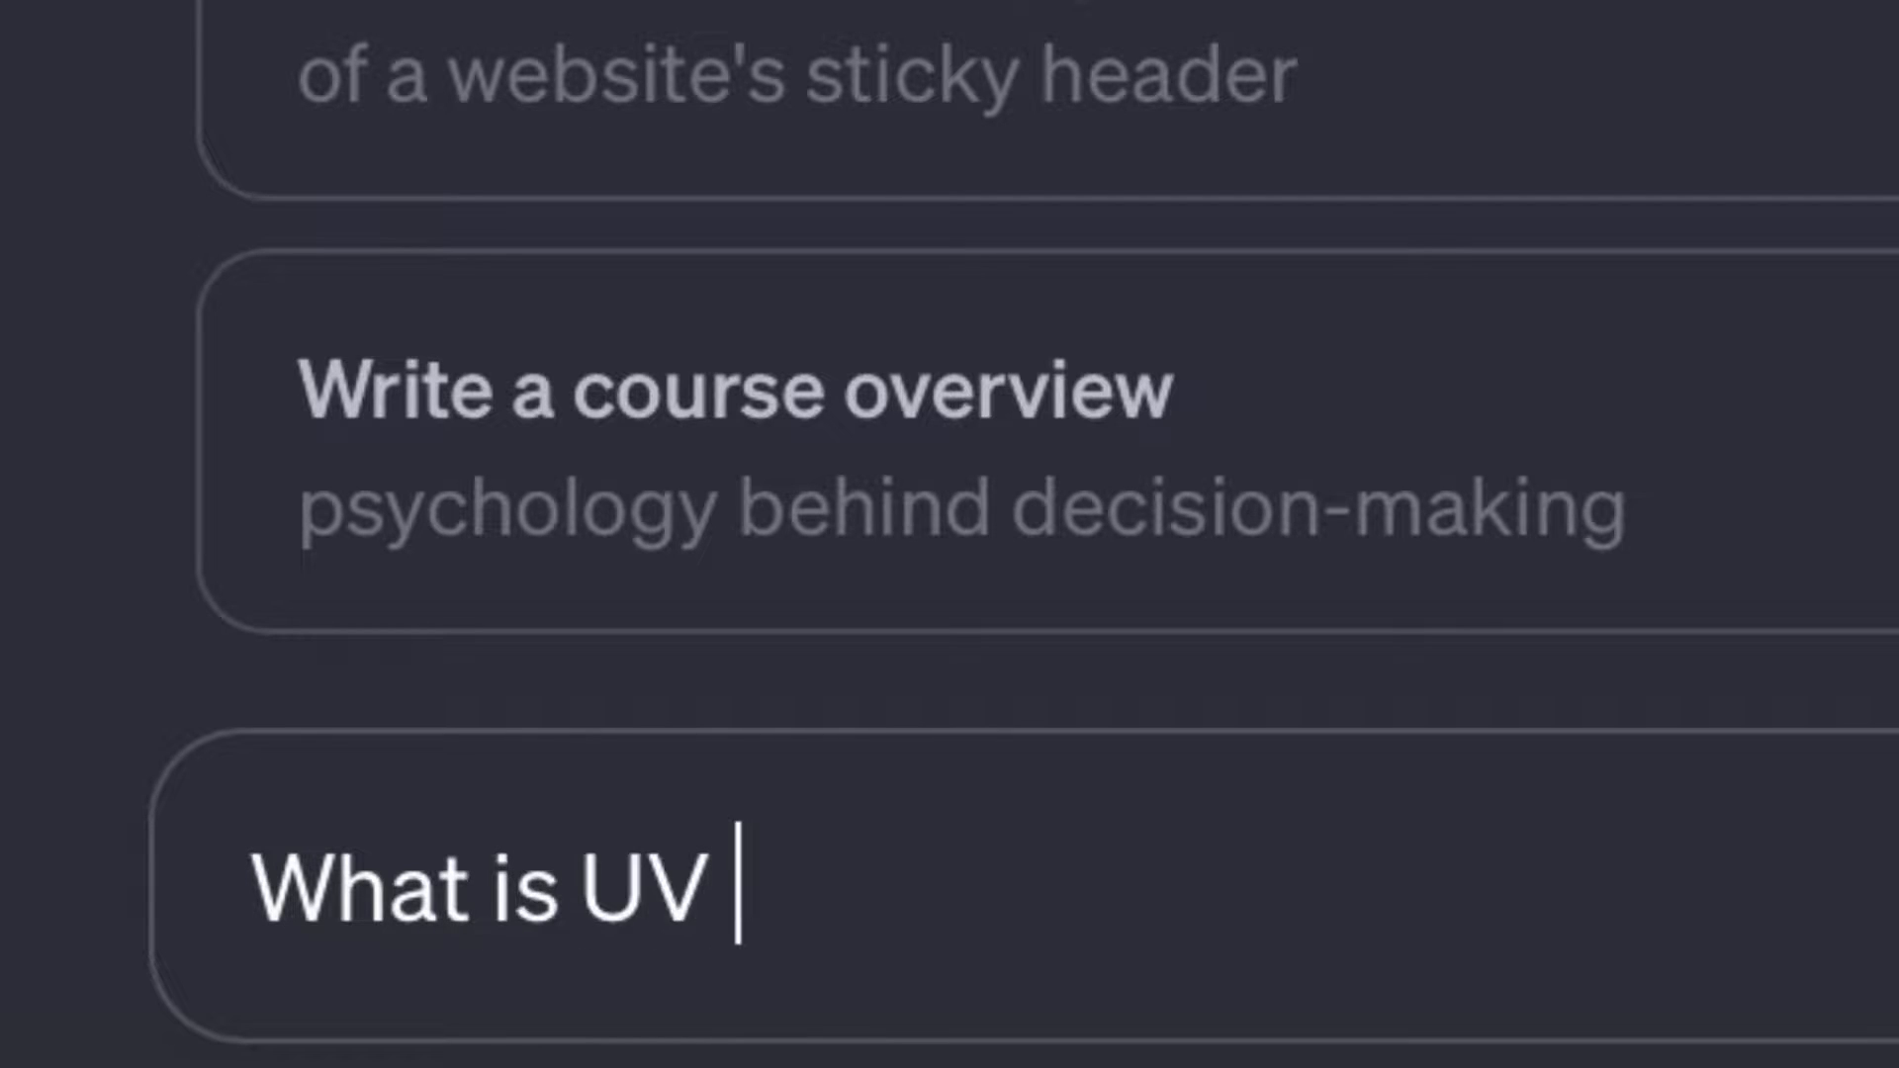
pyautogui.write('Mapp')
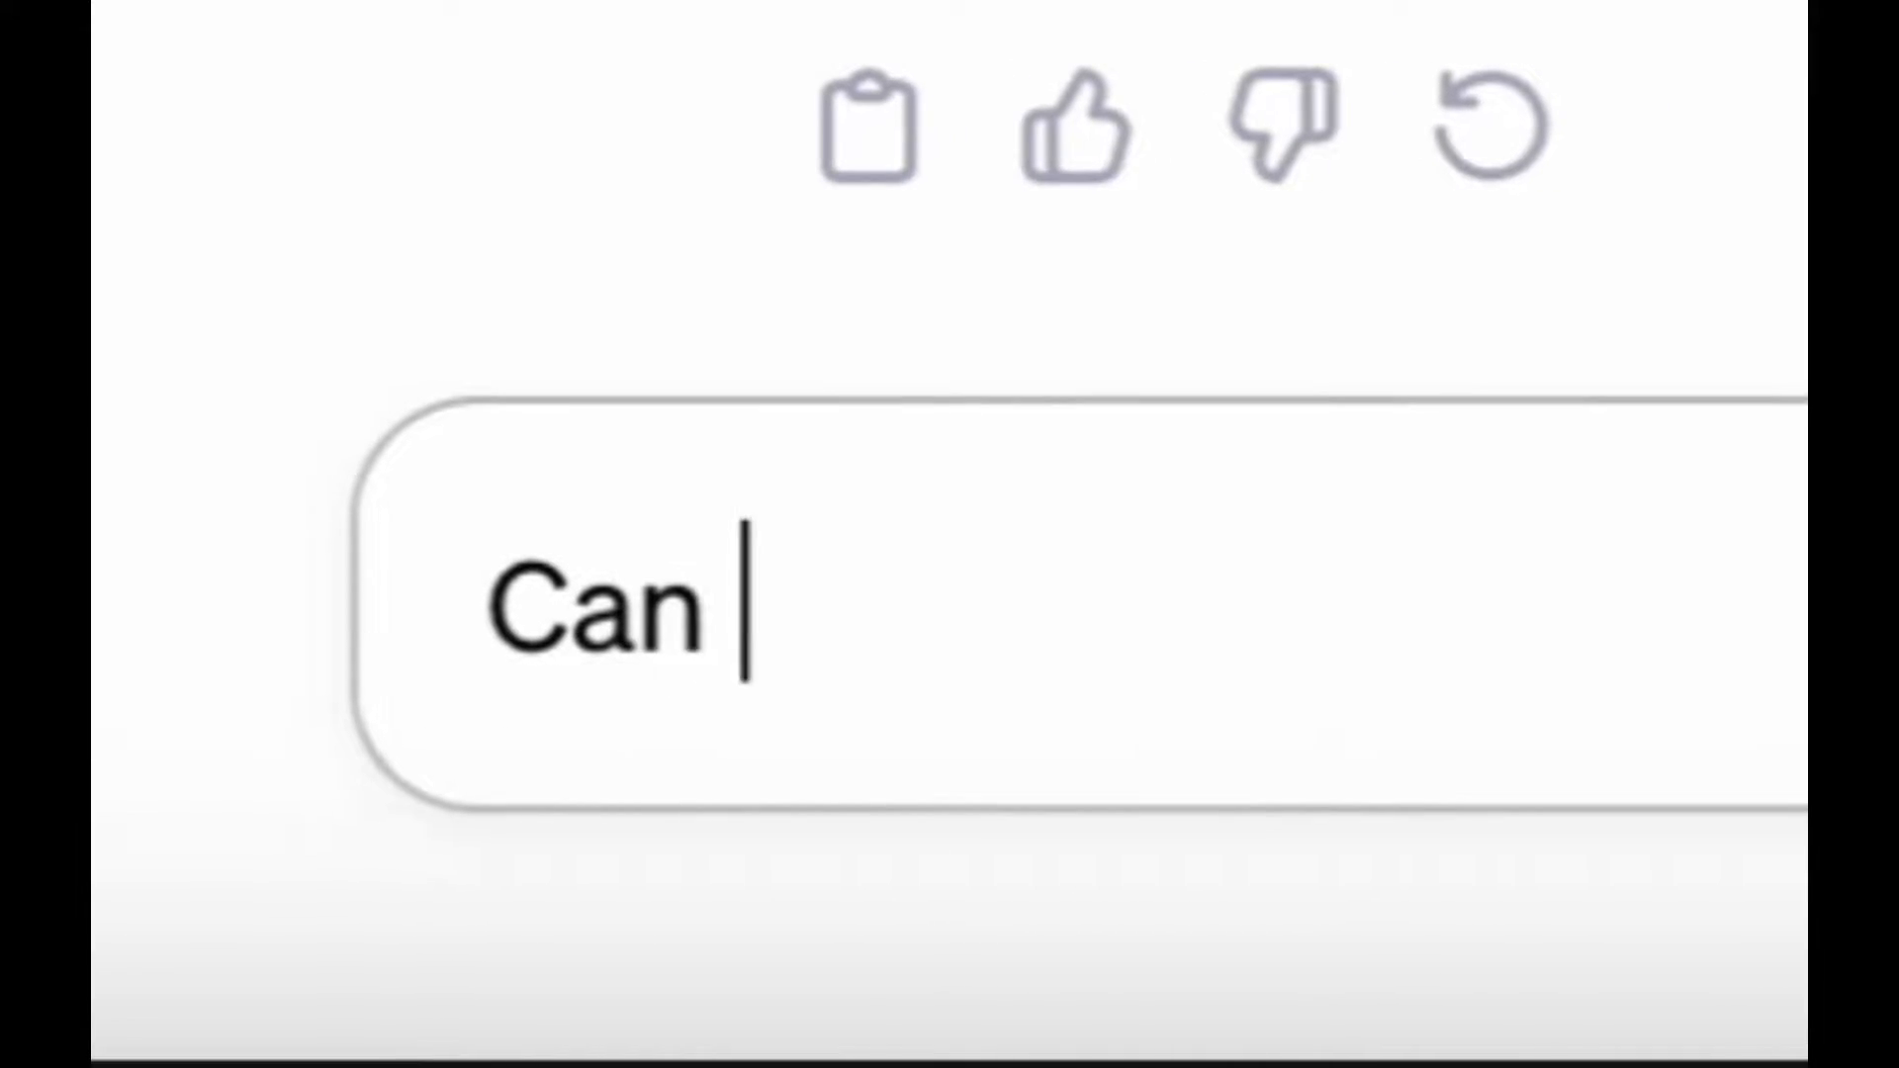
pyautogui.write('you UV map s')
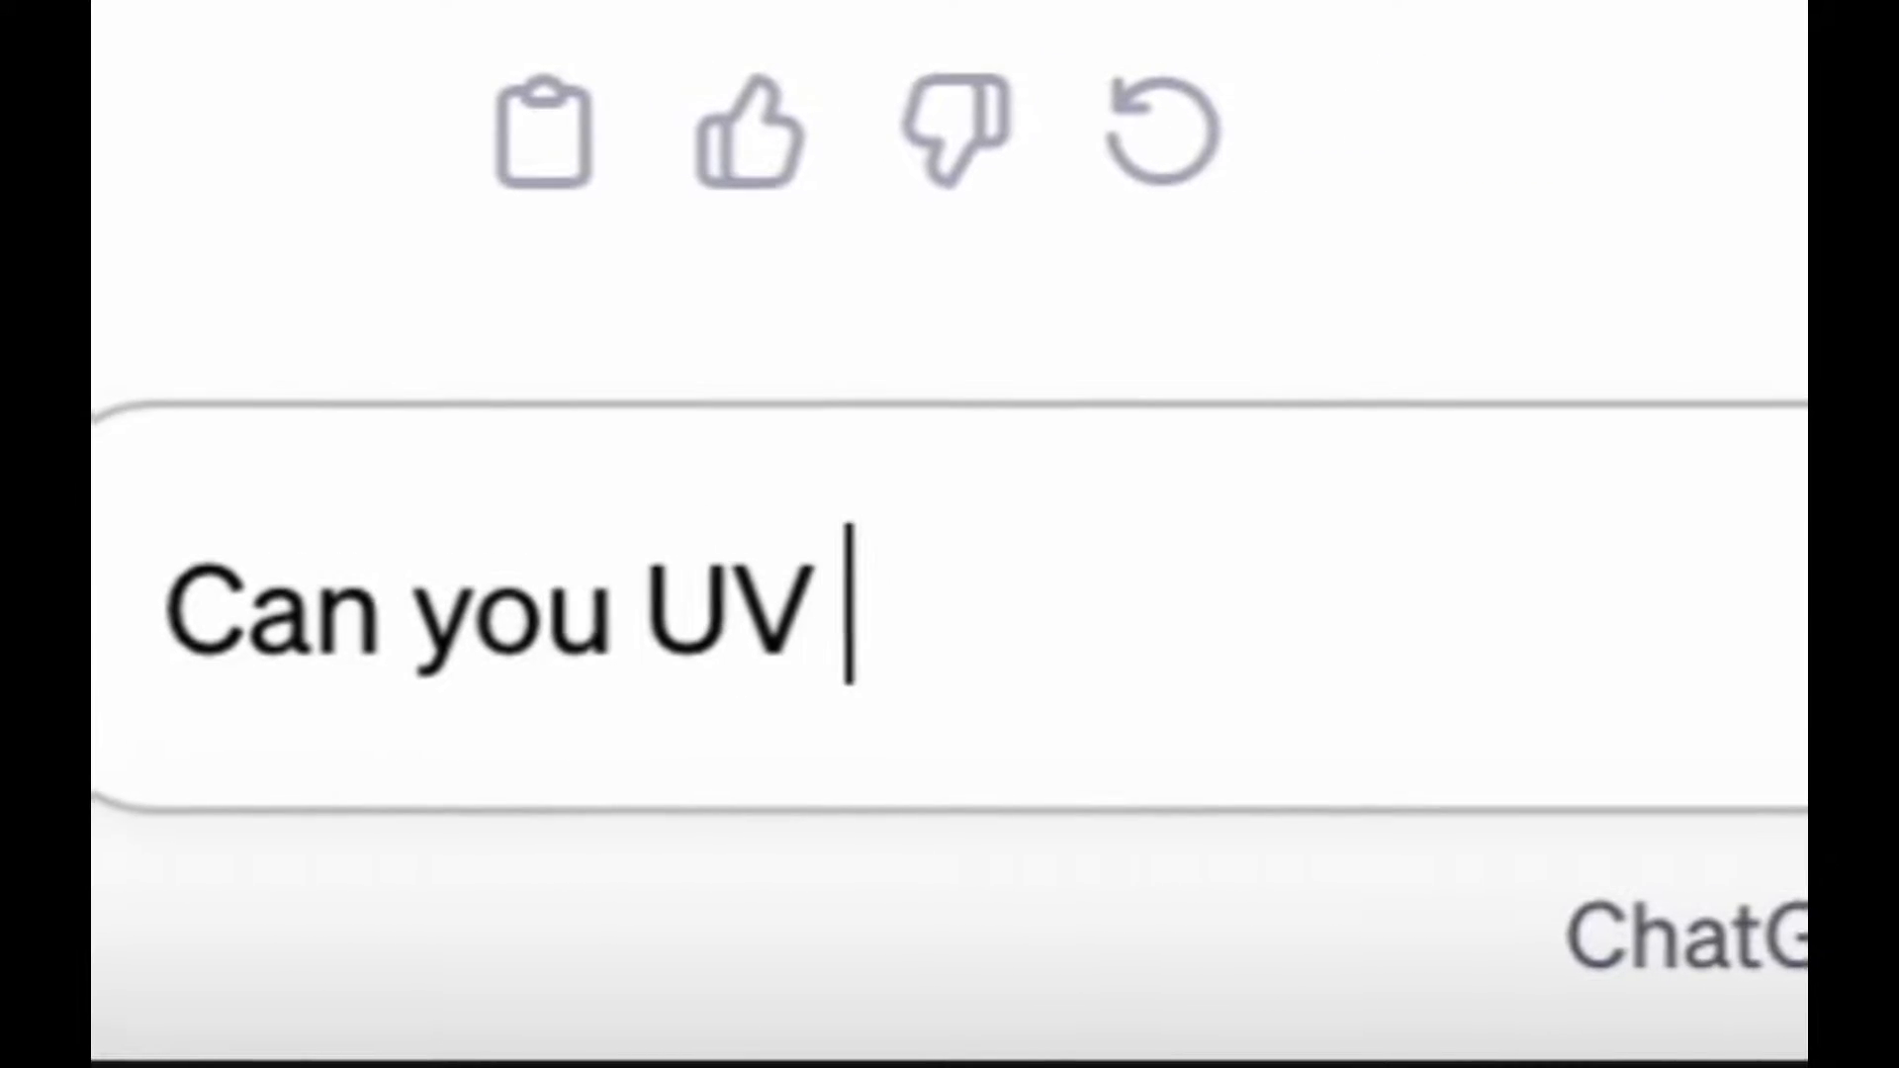
pyautogui.write('omething for me?')
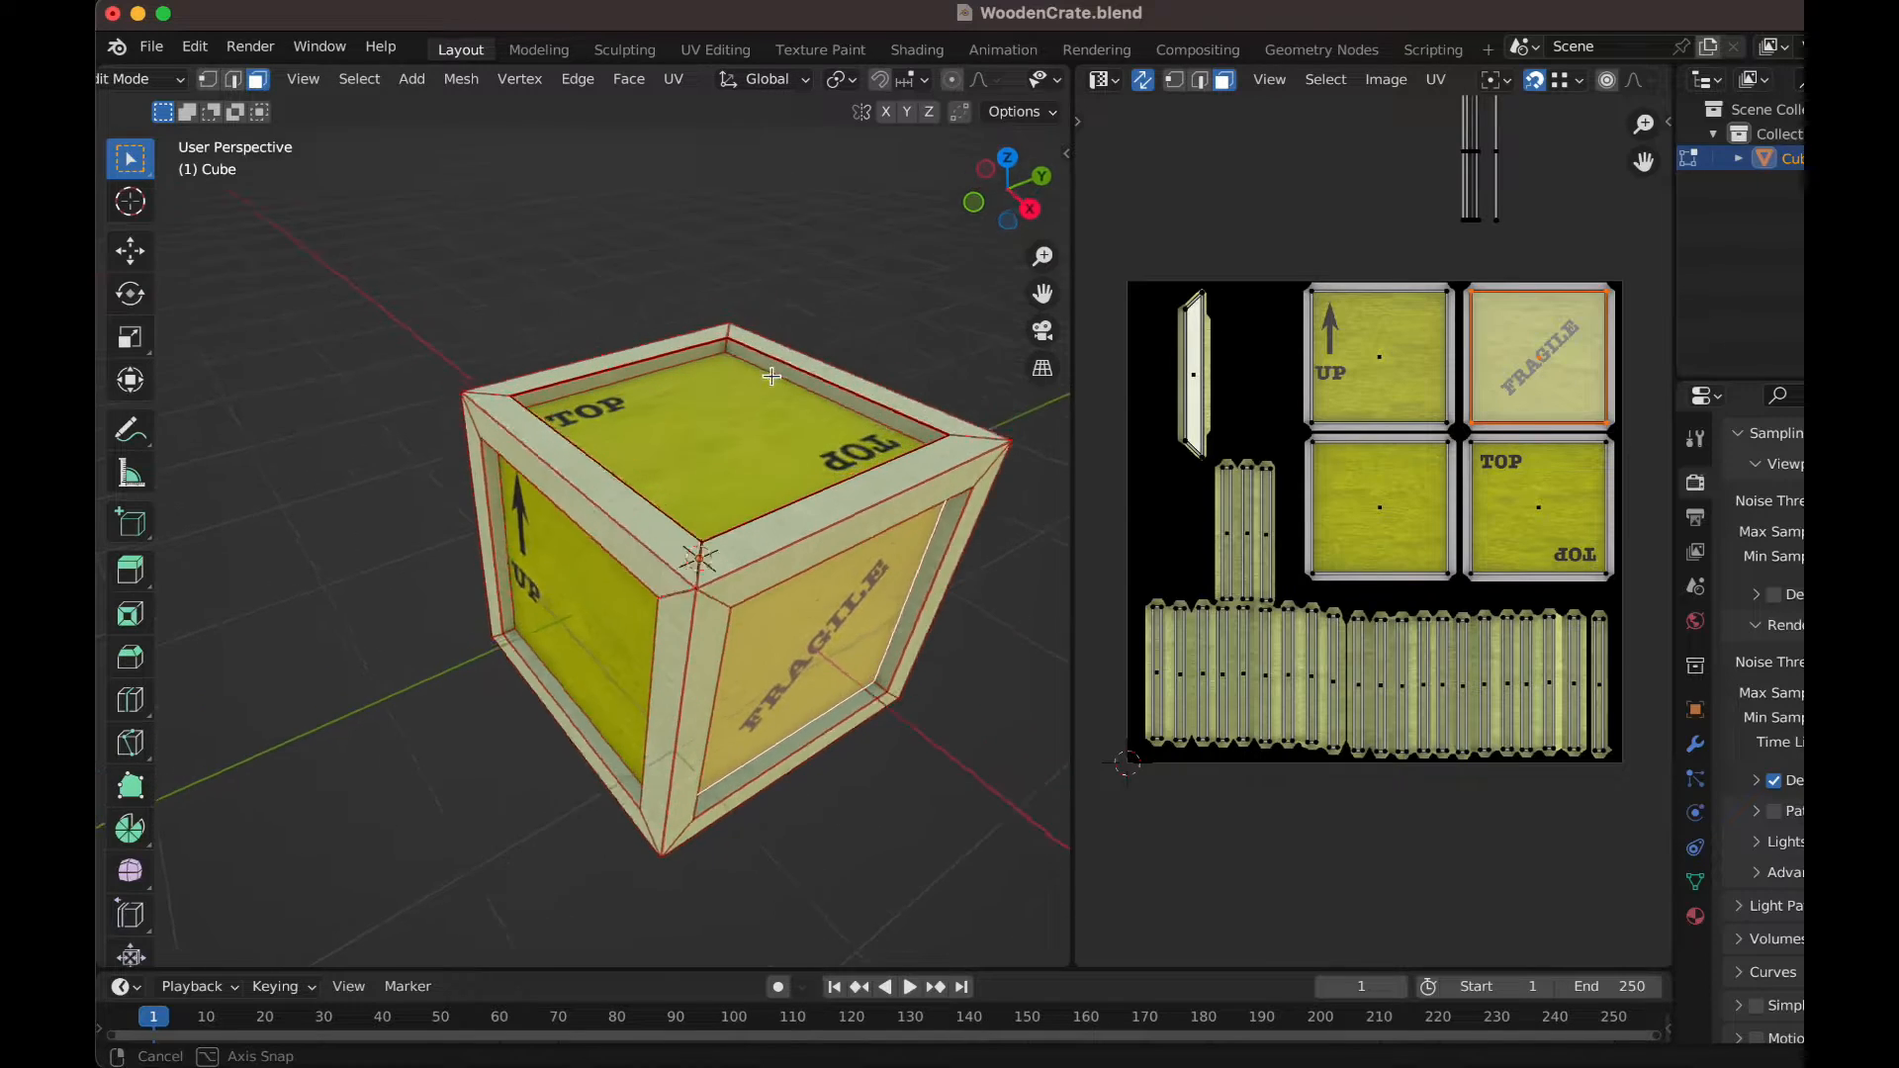
pyautogui.moveTo(771, 376); pyautogui.dragTo(720, 452, button='middle')
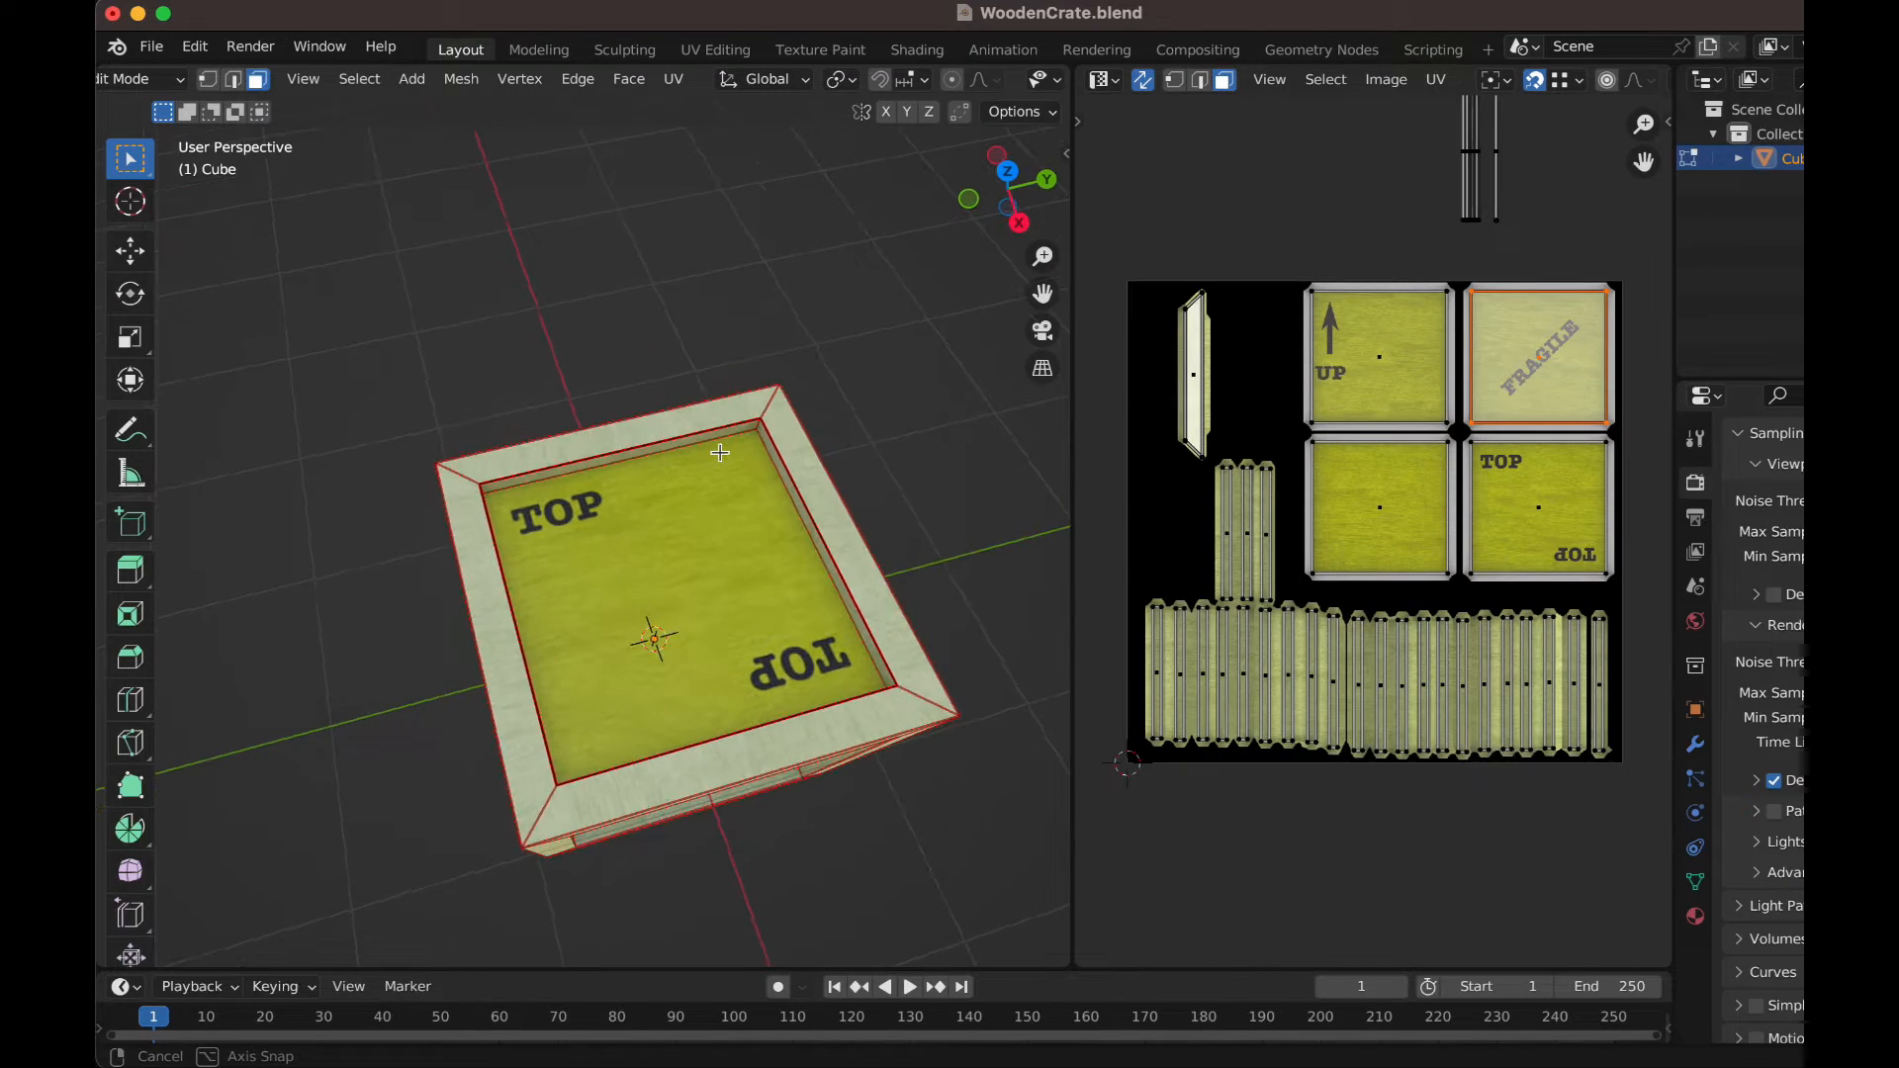
pyautogui.click(631, 624)
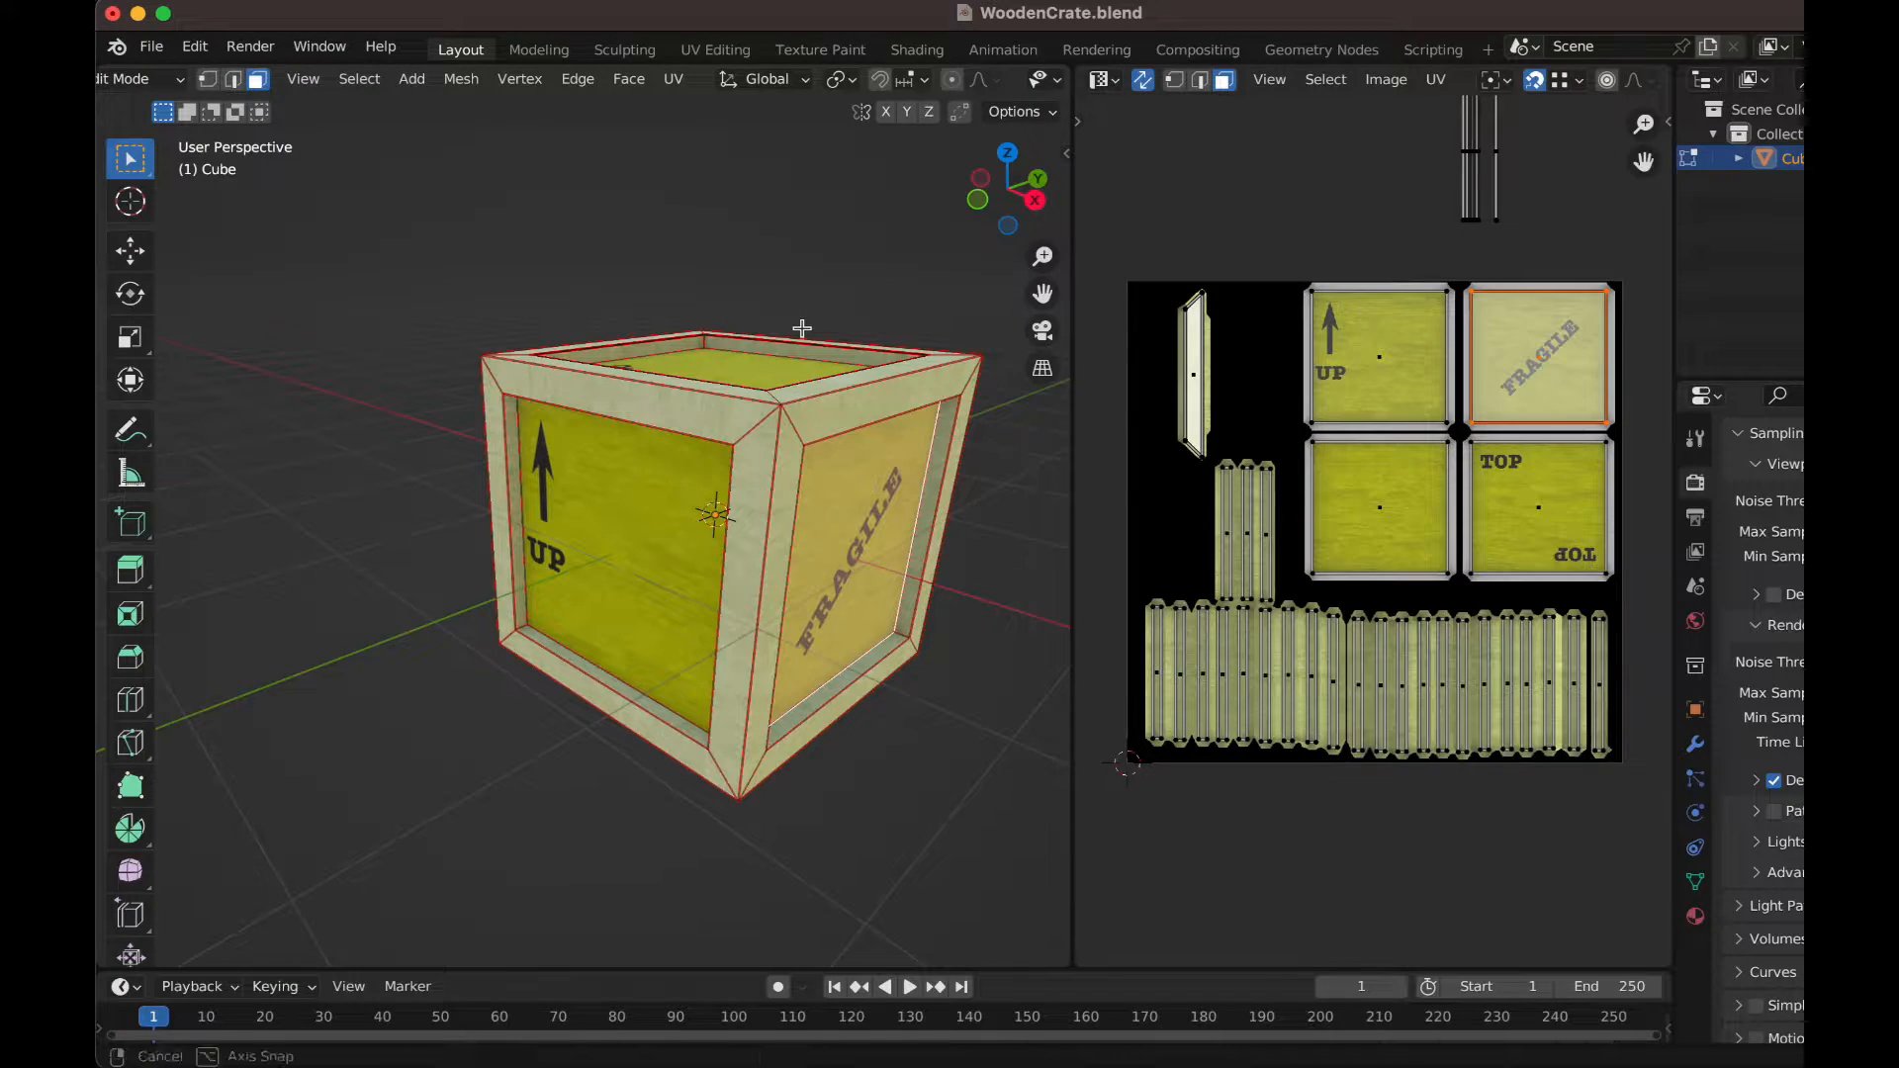
pyautogui.moveTo(802, 328); pyautogui.dragTo(719, 452, button='middle')
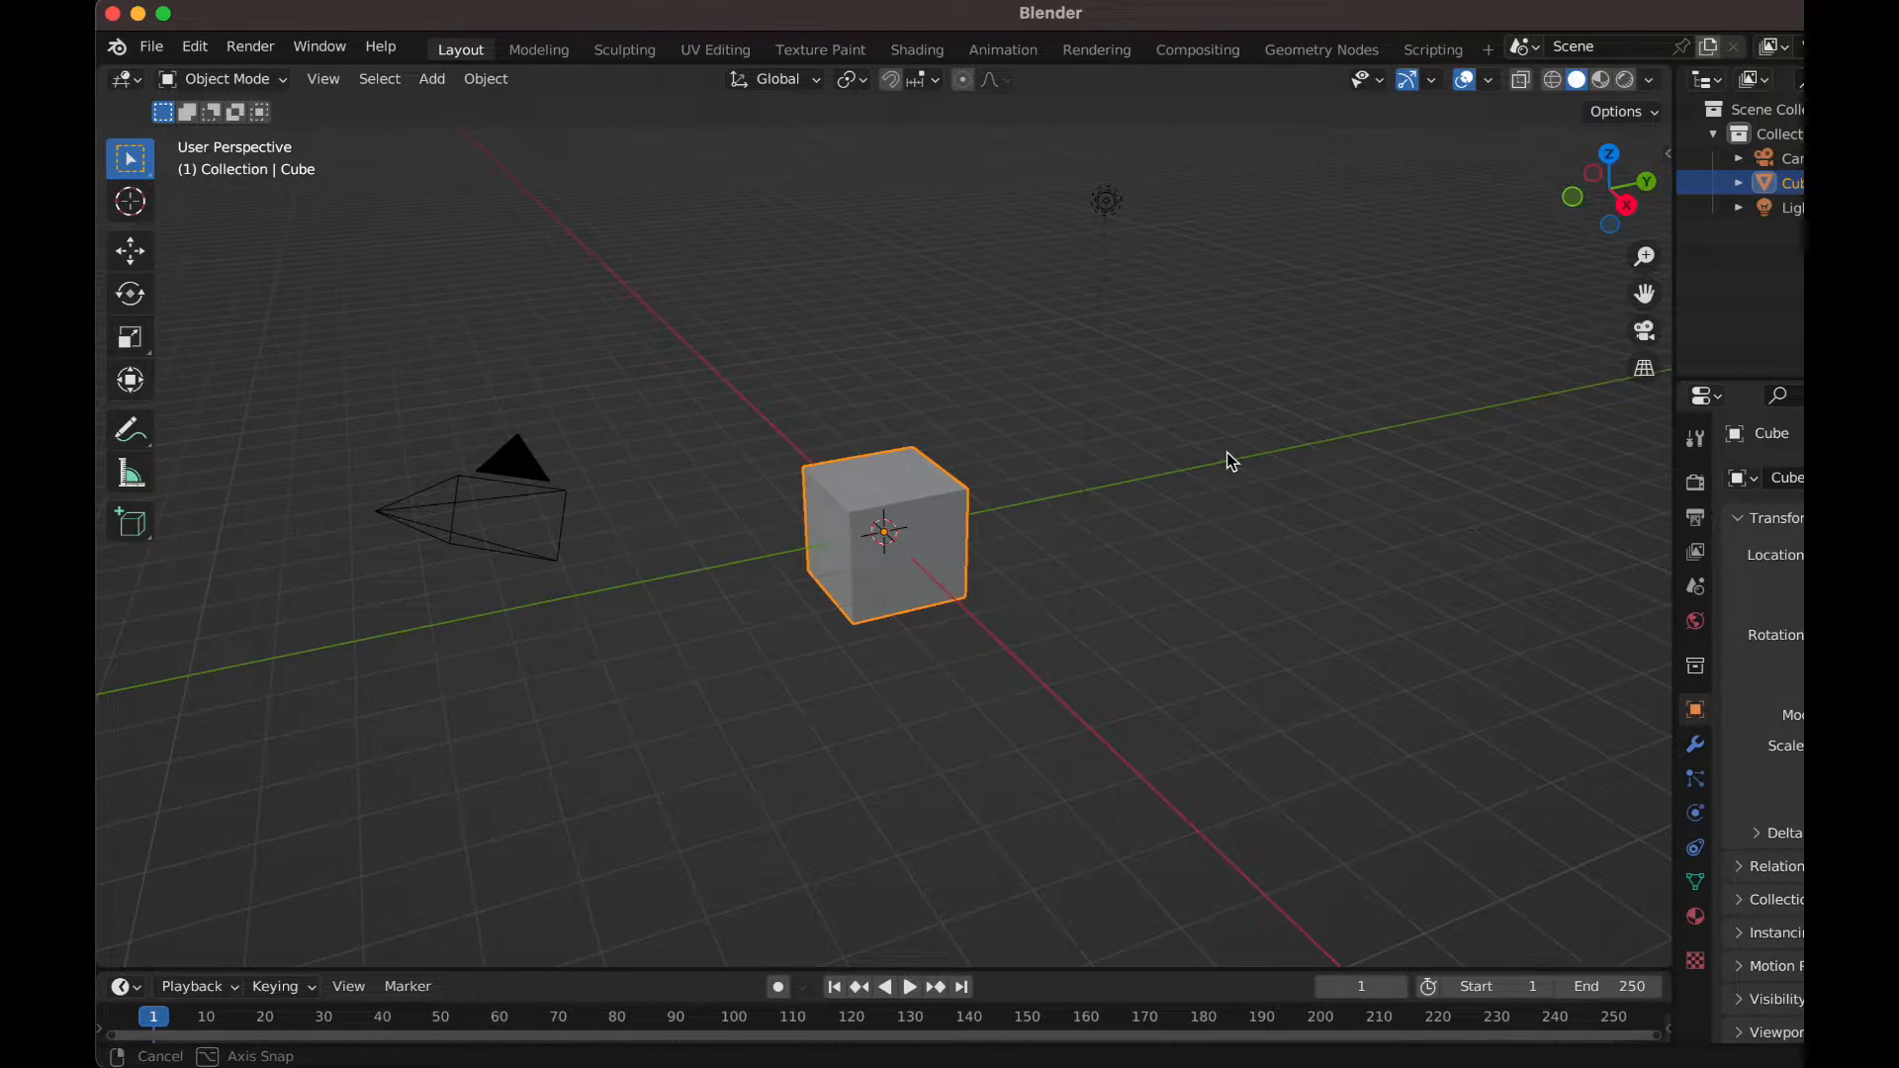
# - Put the default cube into Edit Mode, clear the selection and use Mark Seam on its edges
pyautogui.moveTo(1232, 462)
pyautogui.mouseDown(button='middle')
pyautogui.moveTo(1052, 572)
pyautogui.moveTo(996, 564)
pyautogui.moveTo(969, 534)
pyautogui.moveTo(967, 475)
pyautogui.moveTo(1009, 419)
pyautogui.moveTo(1081, 412)
pyautogui.moveTo(1240, 457)
pyautogui.mouseUp(button='middle')
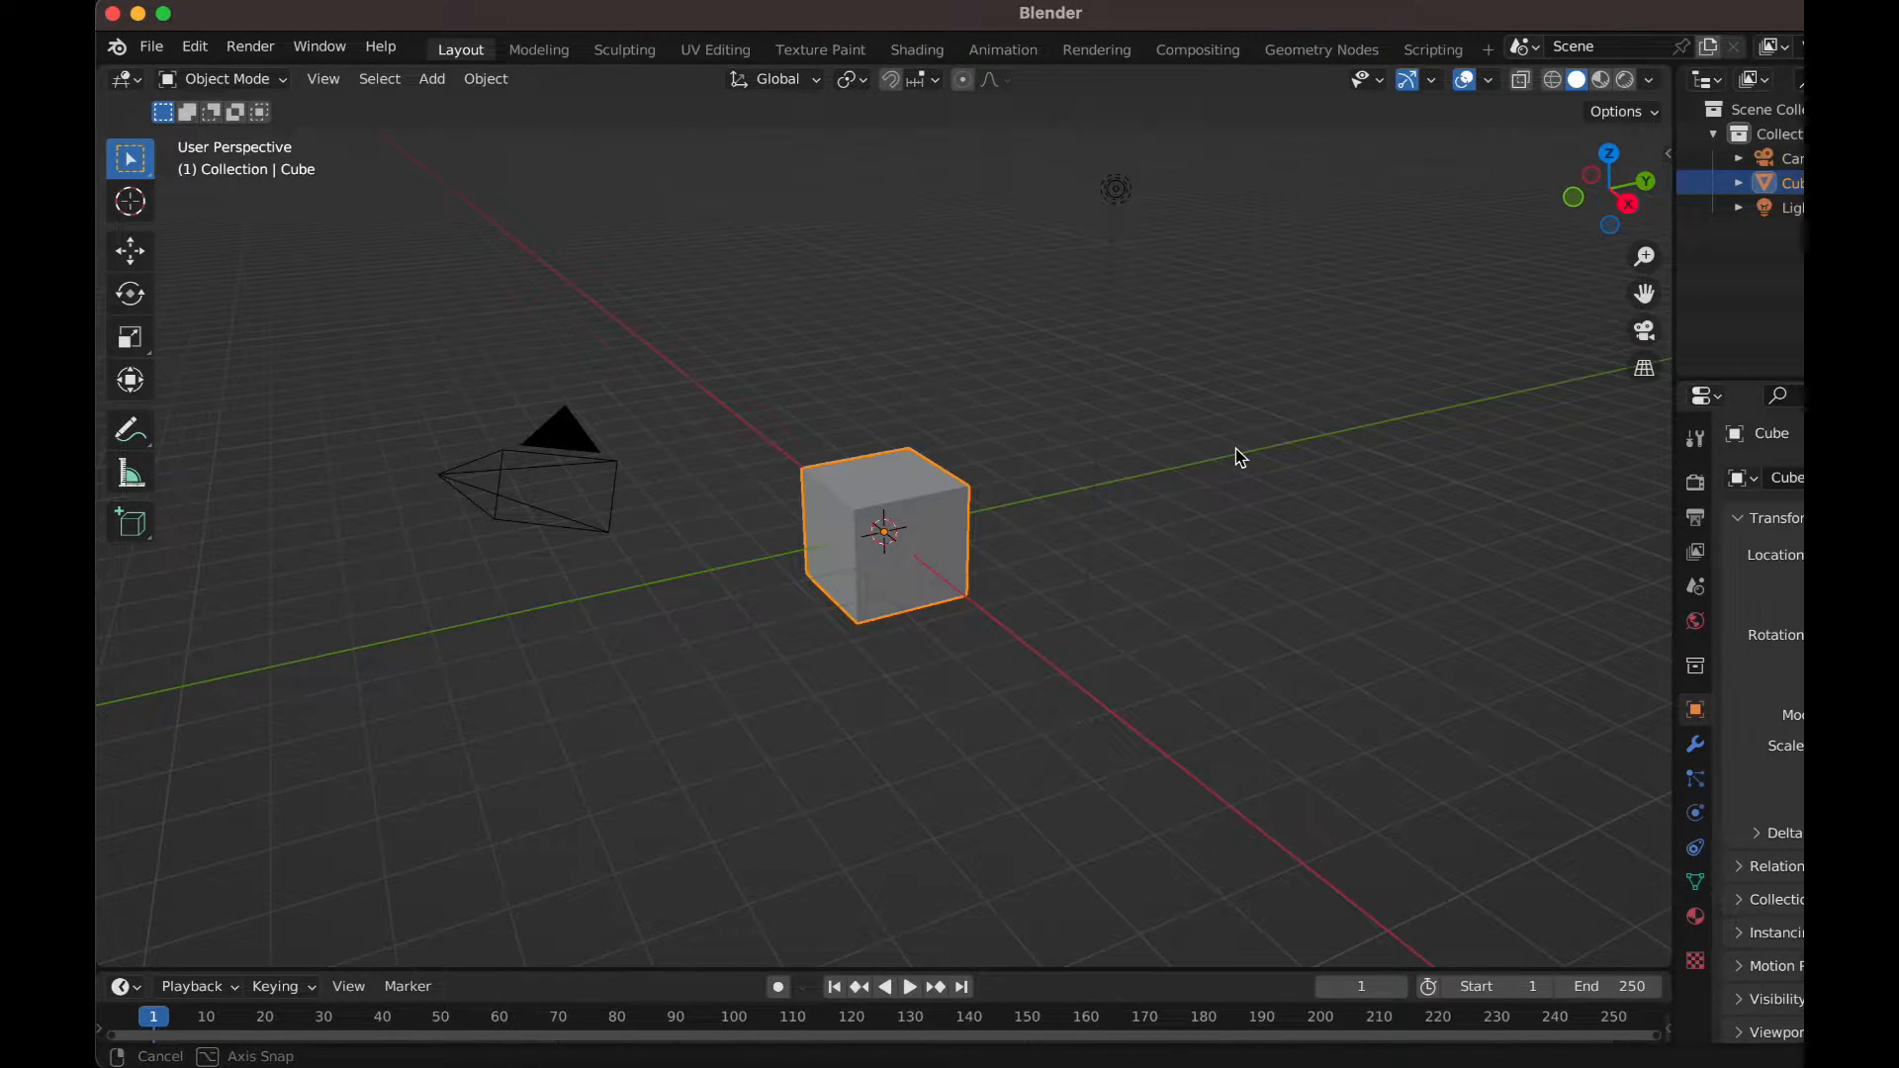
pyautogui.press('Tab')
pyautogui.scroll(5, 890, 515)
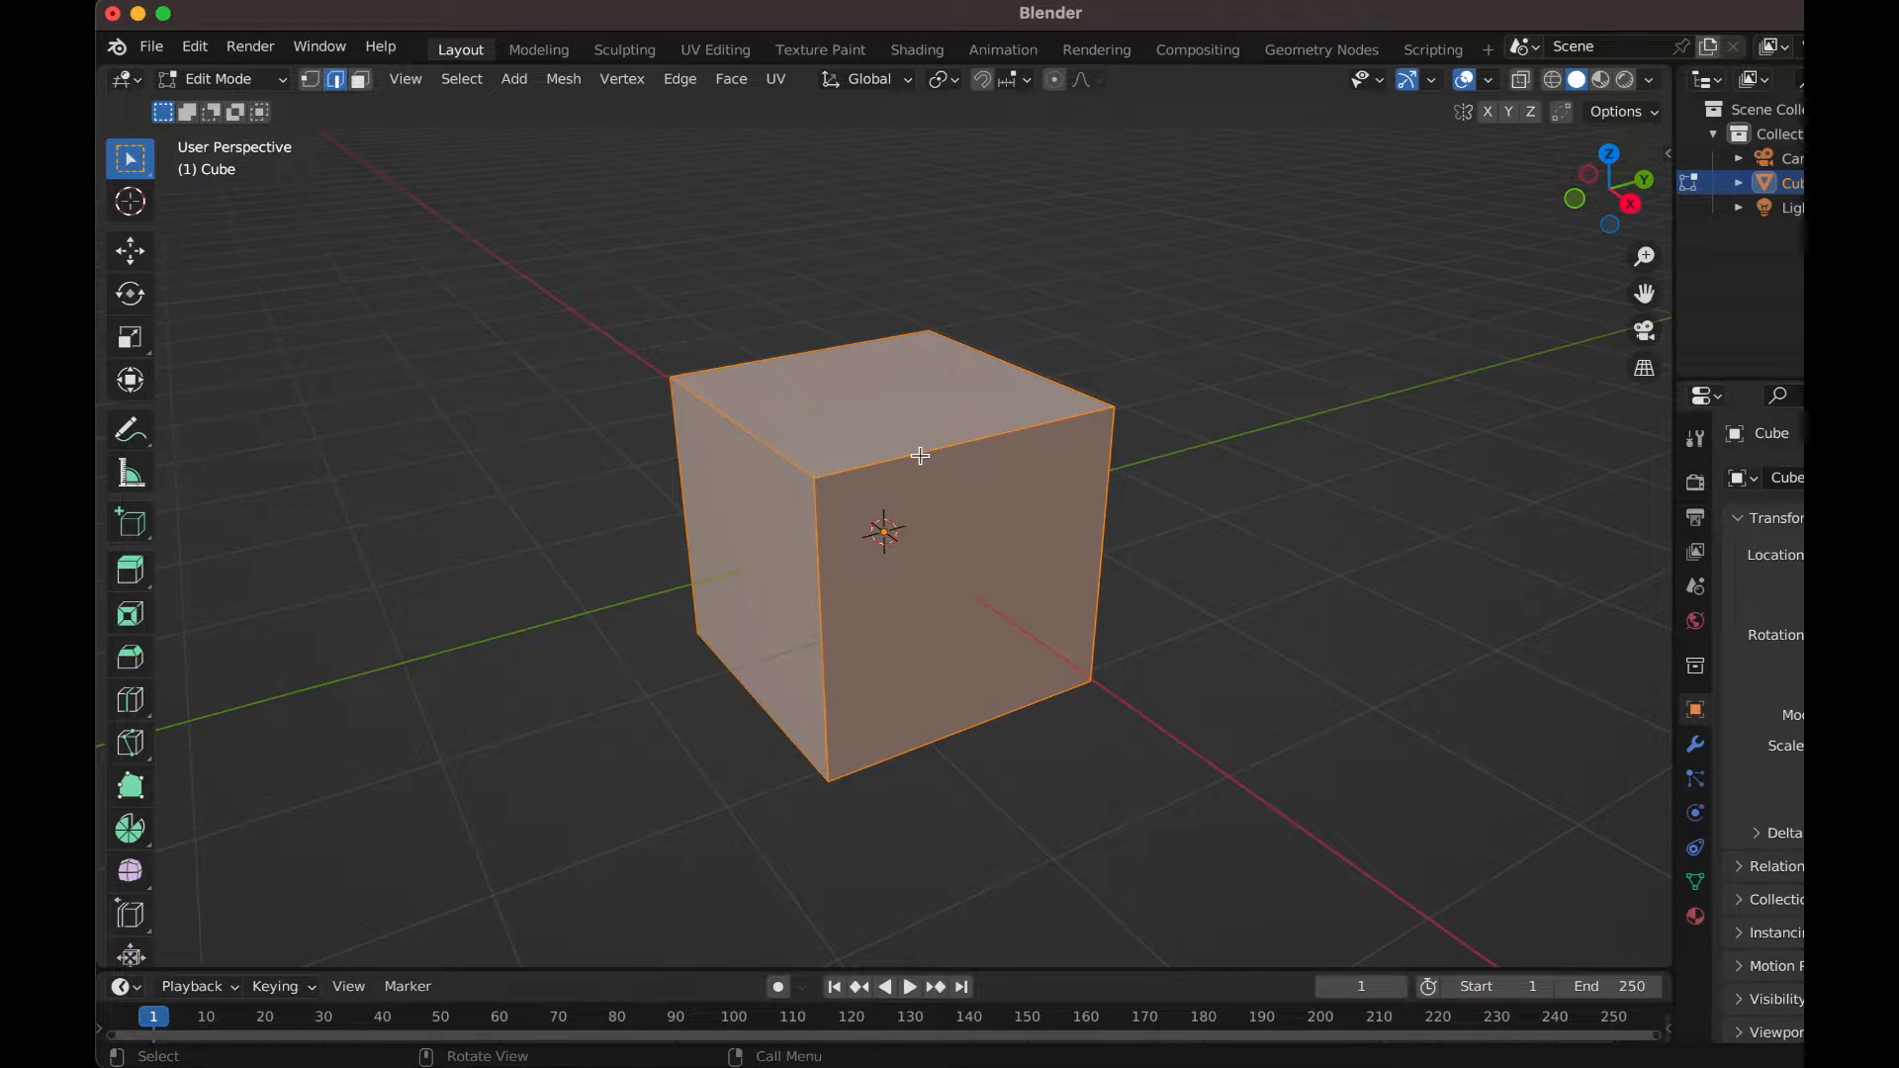
pyautogui.hotkey('alt', 'a')
pyautogui.press('F3')
pyautogui.write('mark seam')
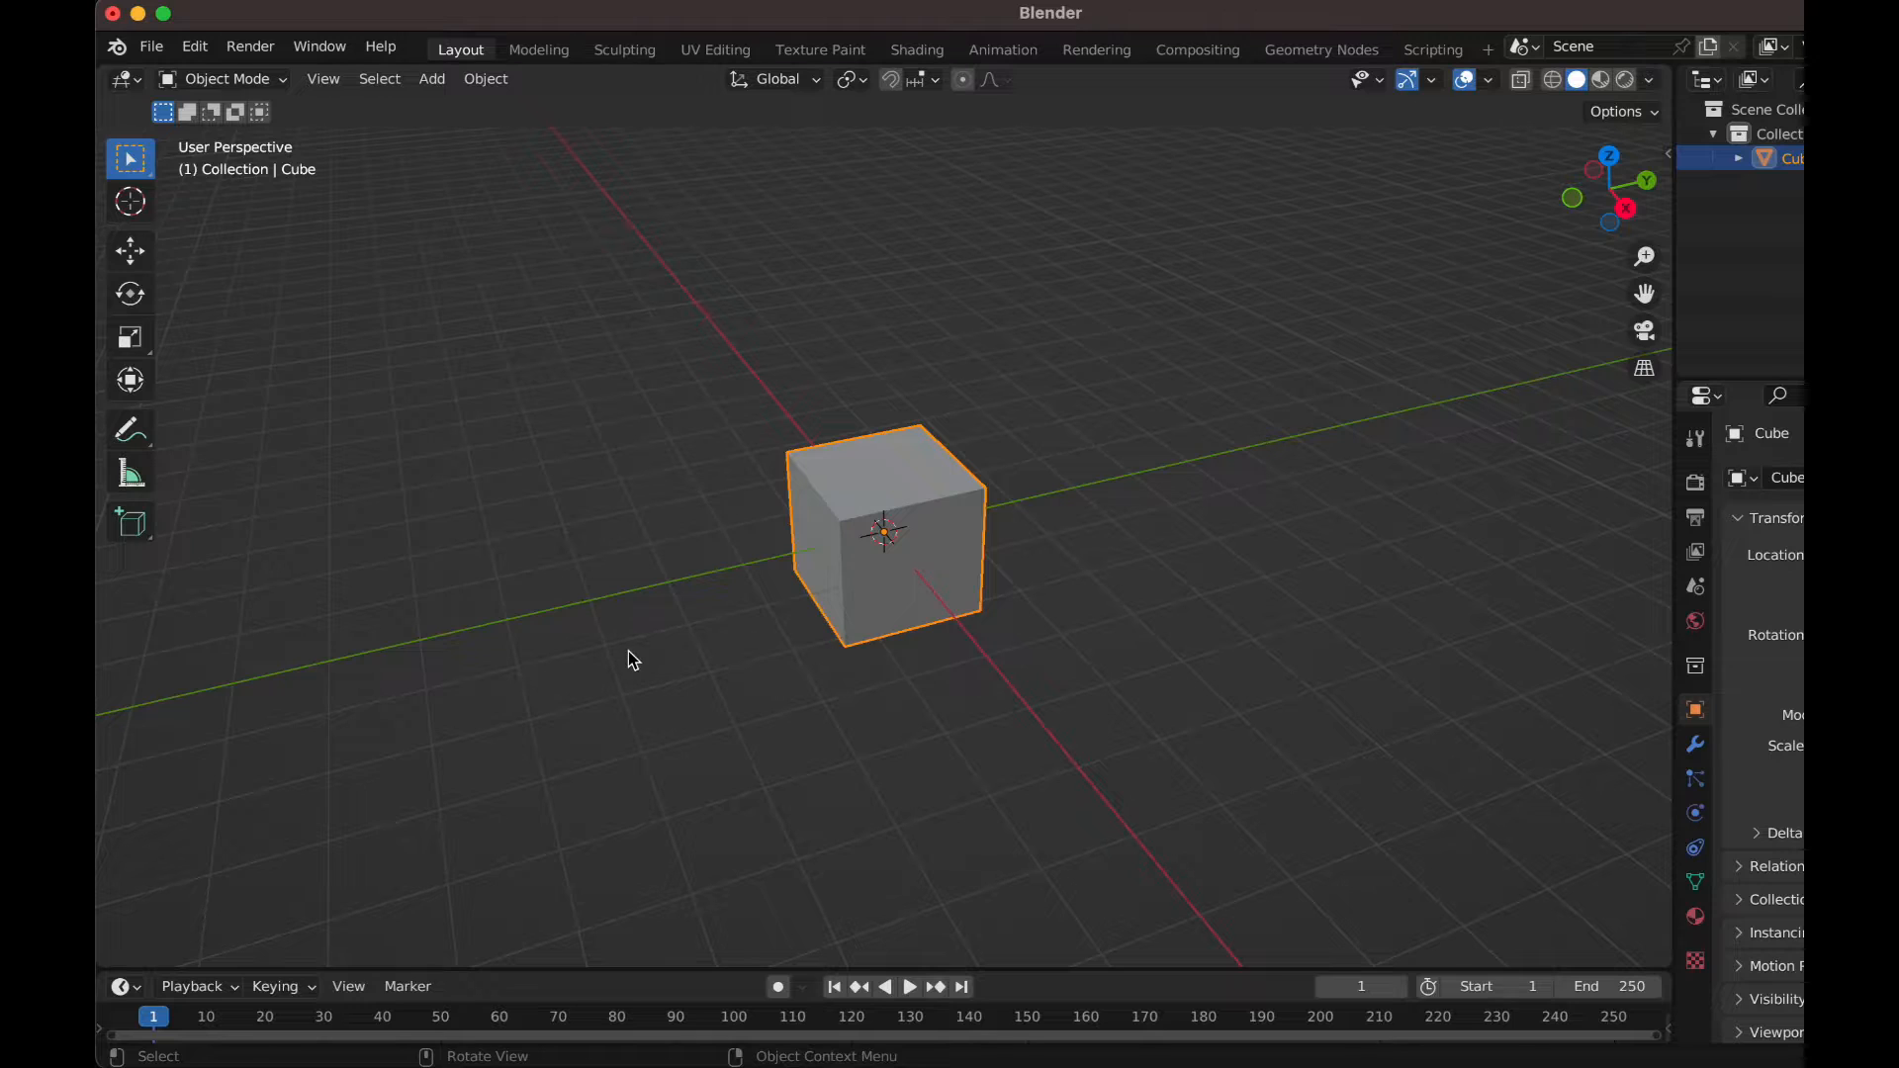
# - Select the cube's top and bottom faces in turn and use Mark Seam on the face borders
pyautogui.moveTo(633, 661); pyautogui.dragTo(657, 644, button='middle')
pyautogui.press('Tab')
pyautogui.click(919, 474)
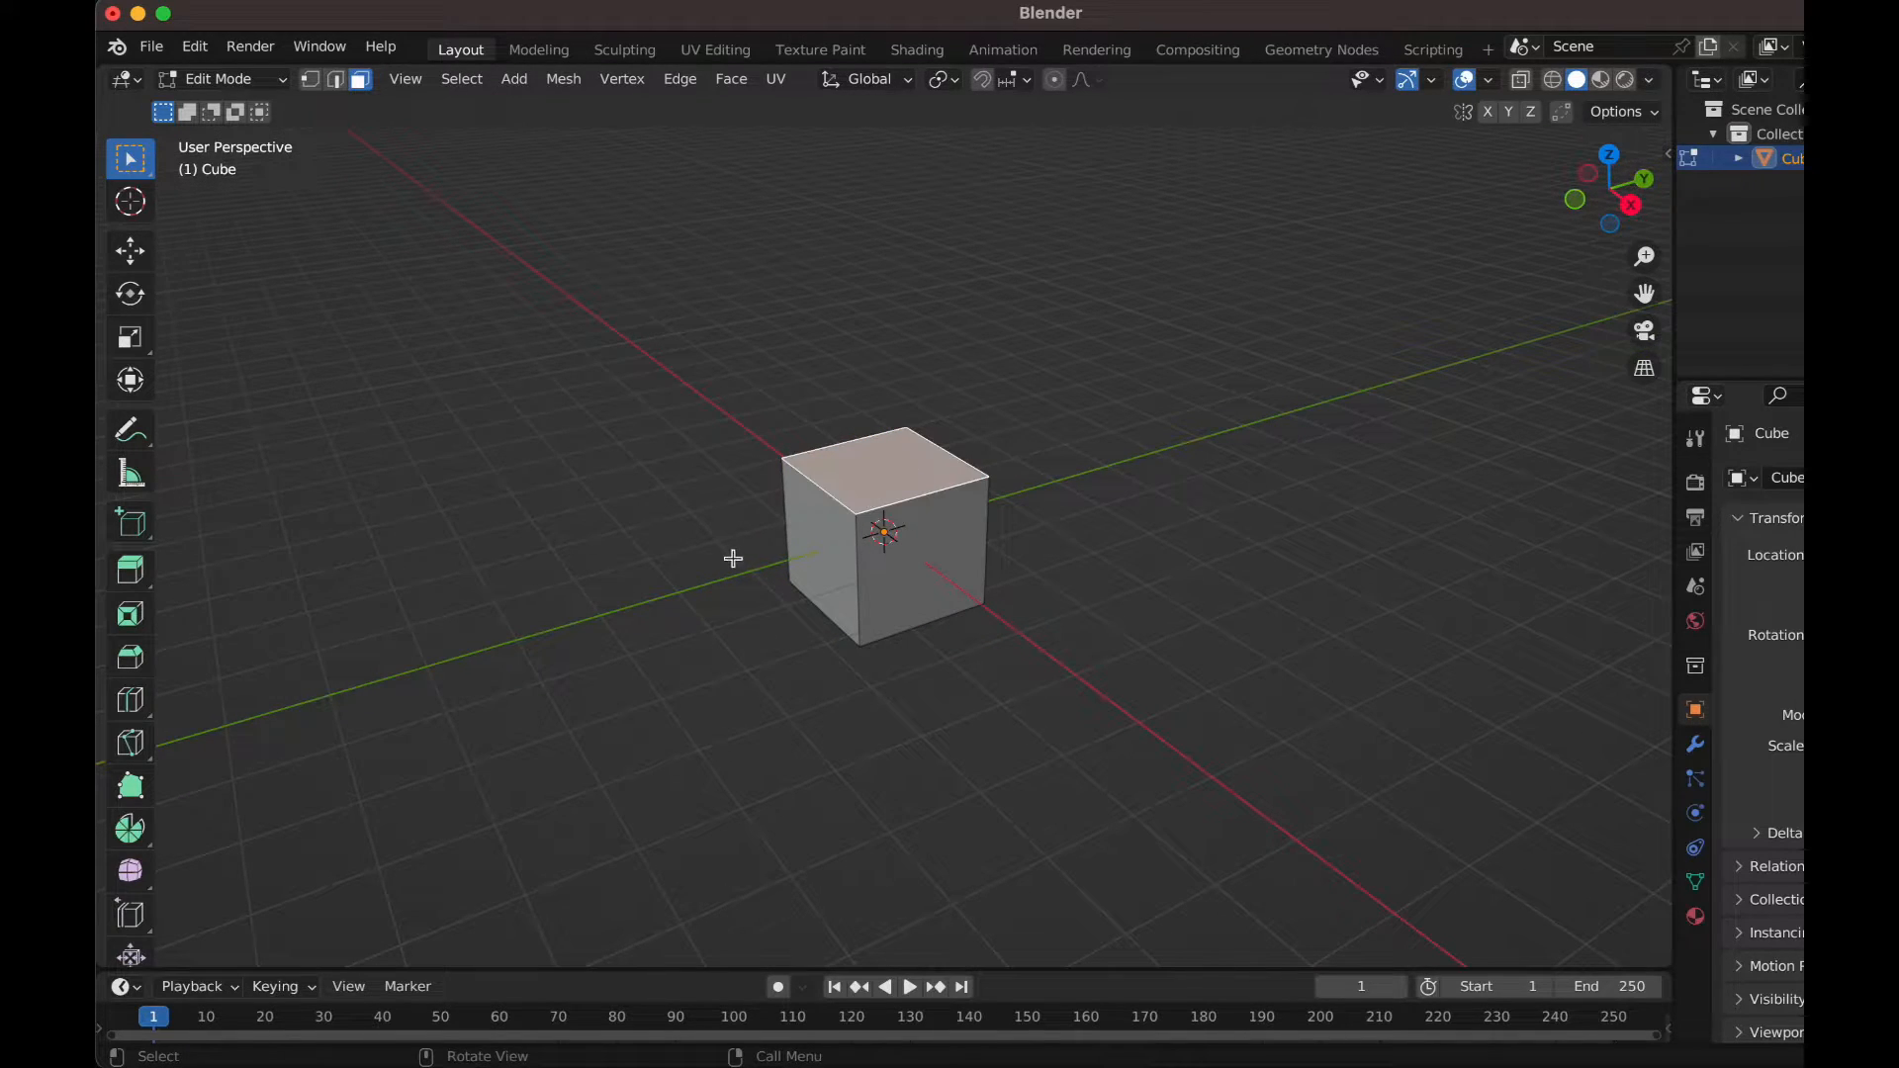
pyautogui.moveTo(739, 585); pyautogui.dragTo(870, 594, button='middle')
pyautogui.keyDown('alt'); pyautogui.click(857, 569); pyautogui.keyUp('alt')
pyautogui.click(869, 594)
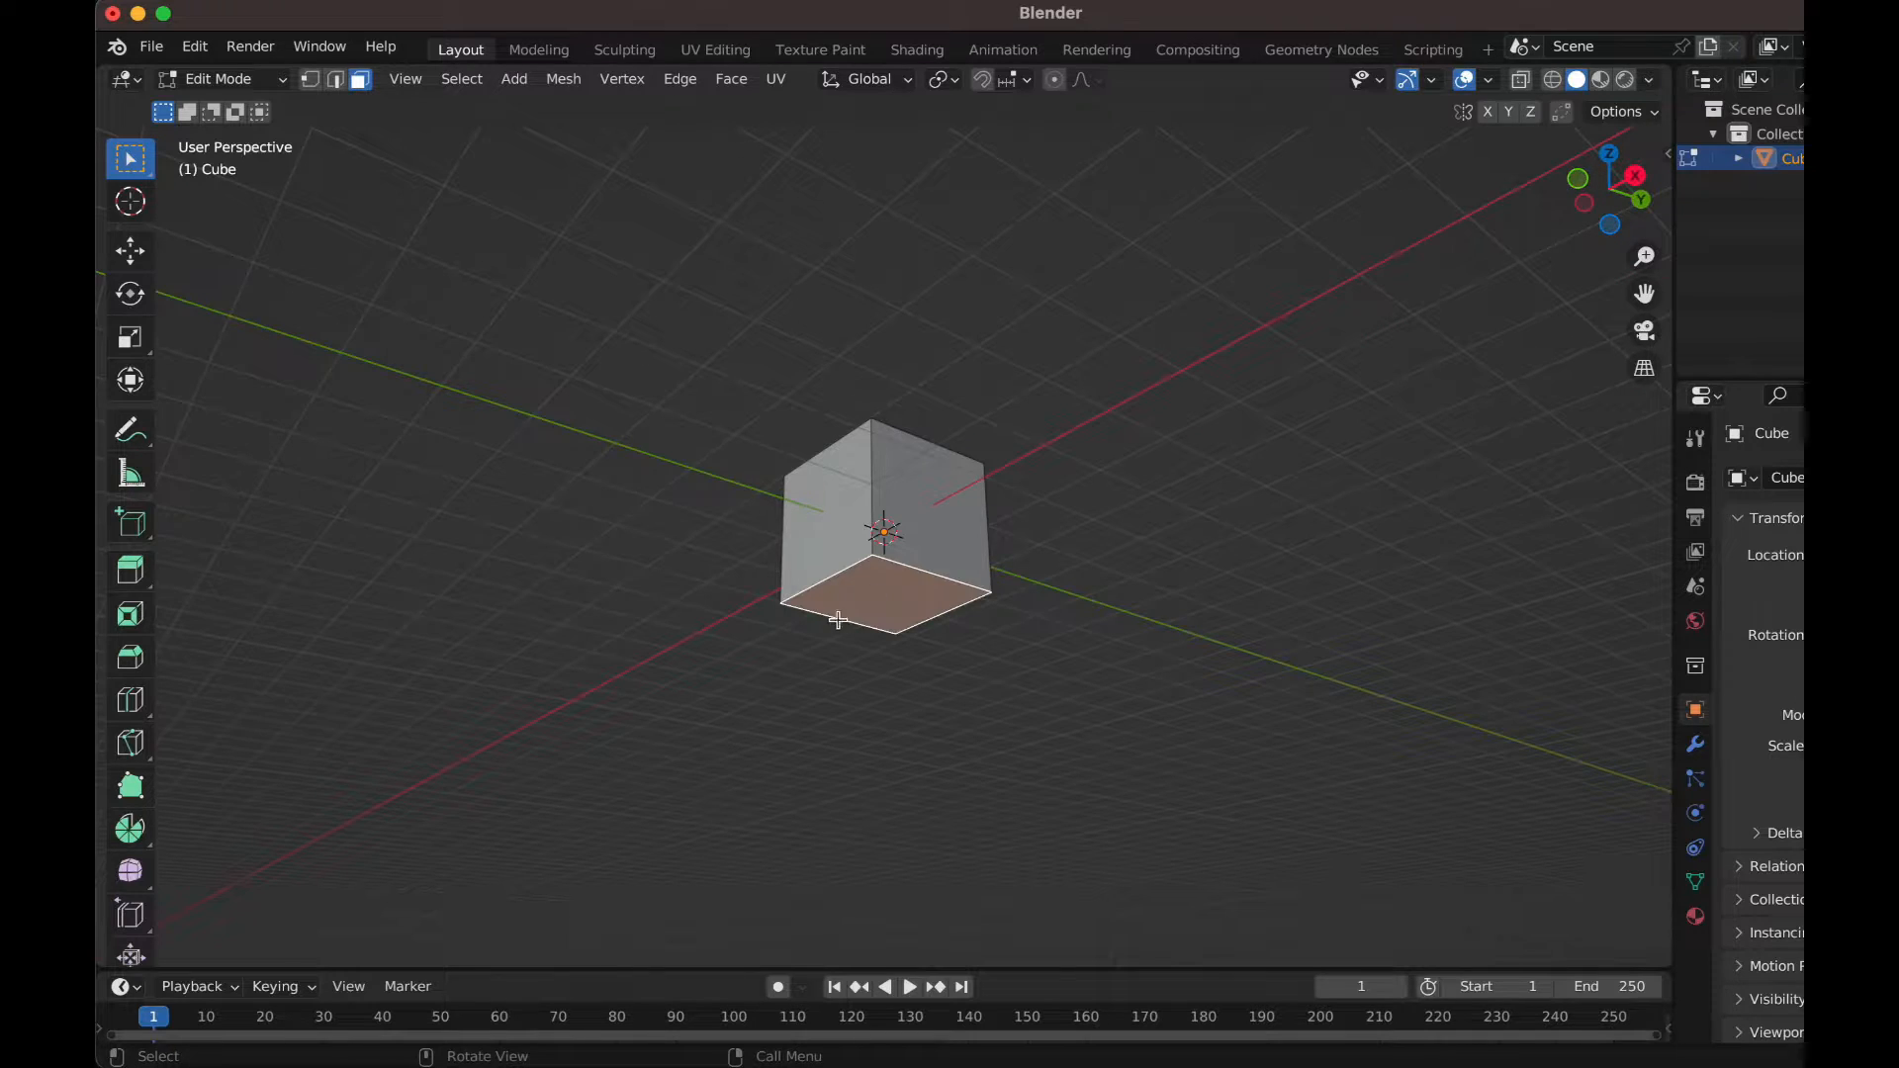
pyautogui.press('F3')
pyautogui.write('mark')
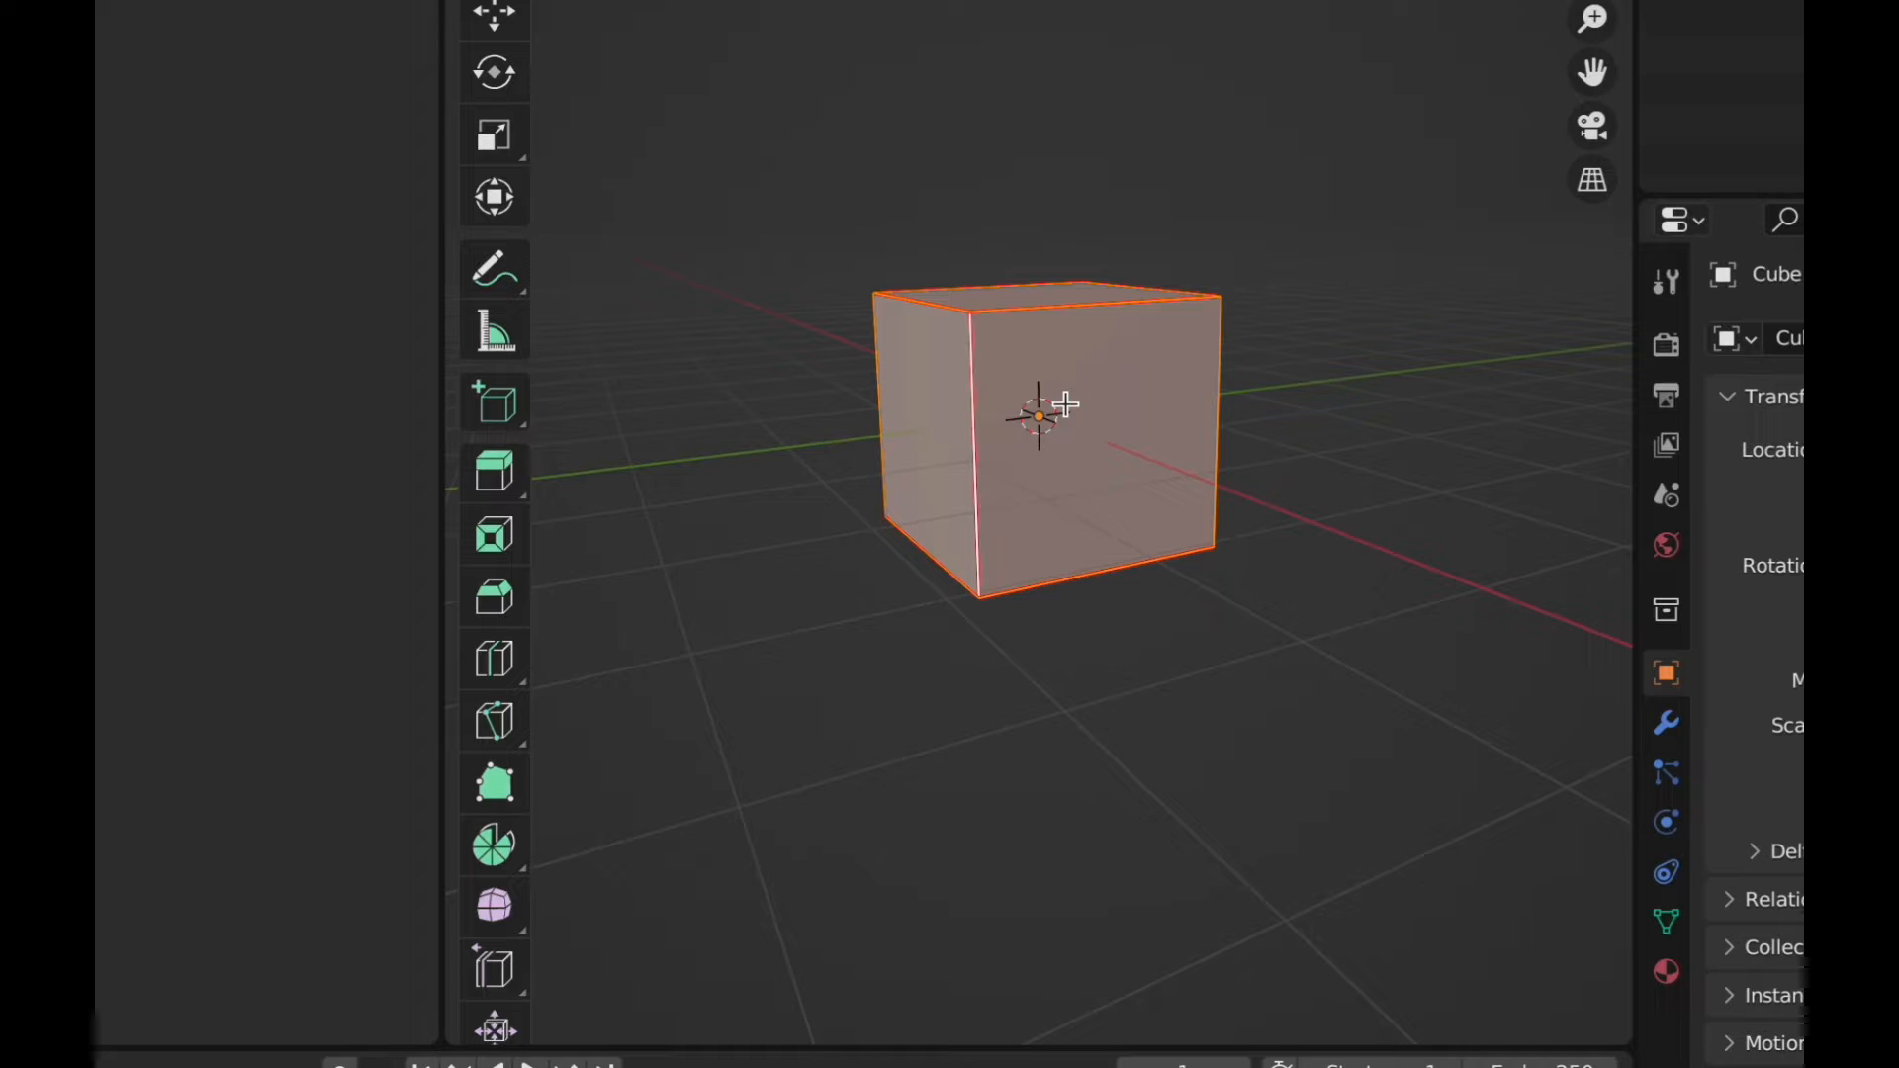
# - Unwrap the seamed cube into a flat UV layout with the Unwrap operation
pyautogui.press('u')
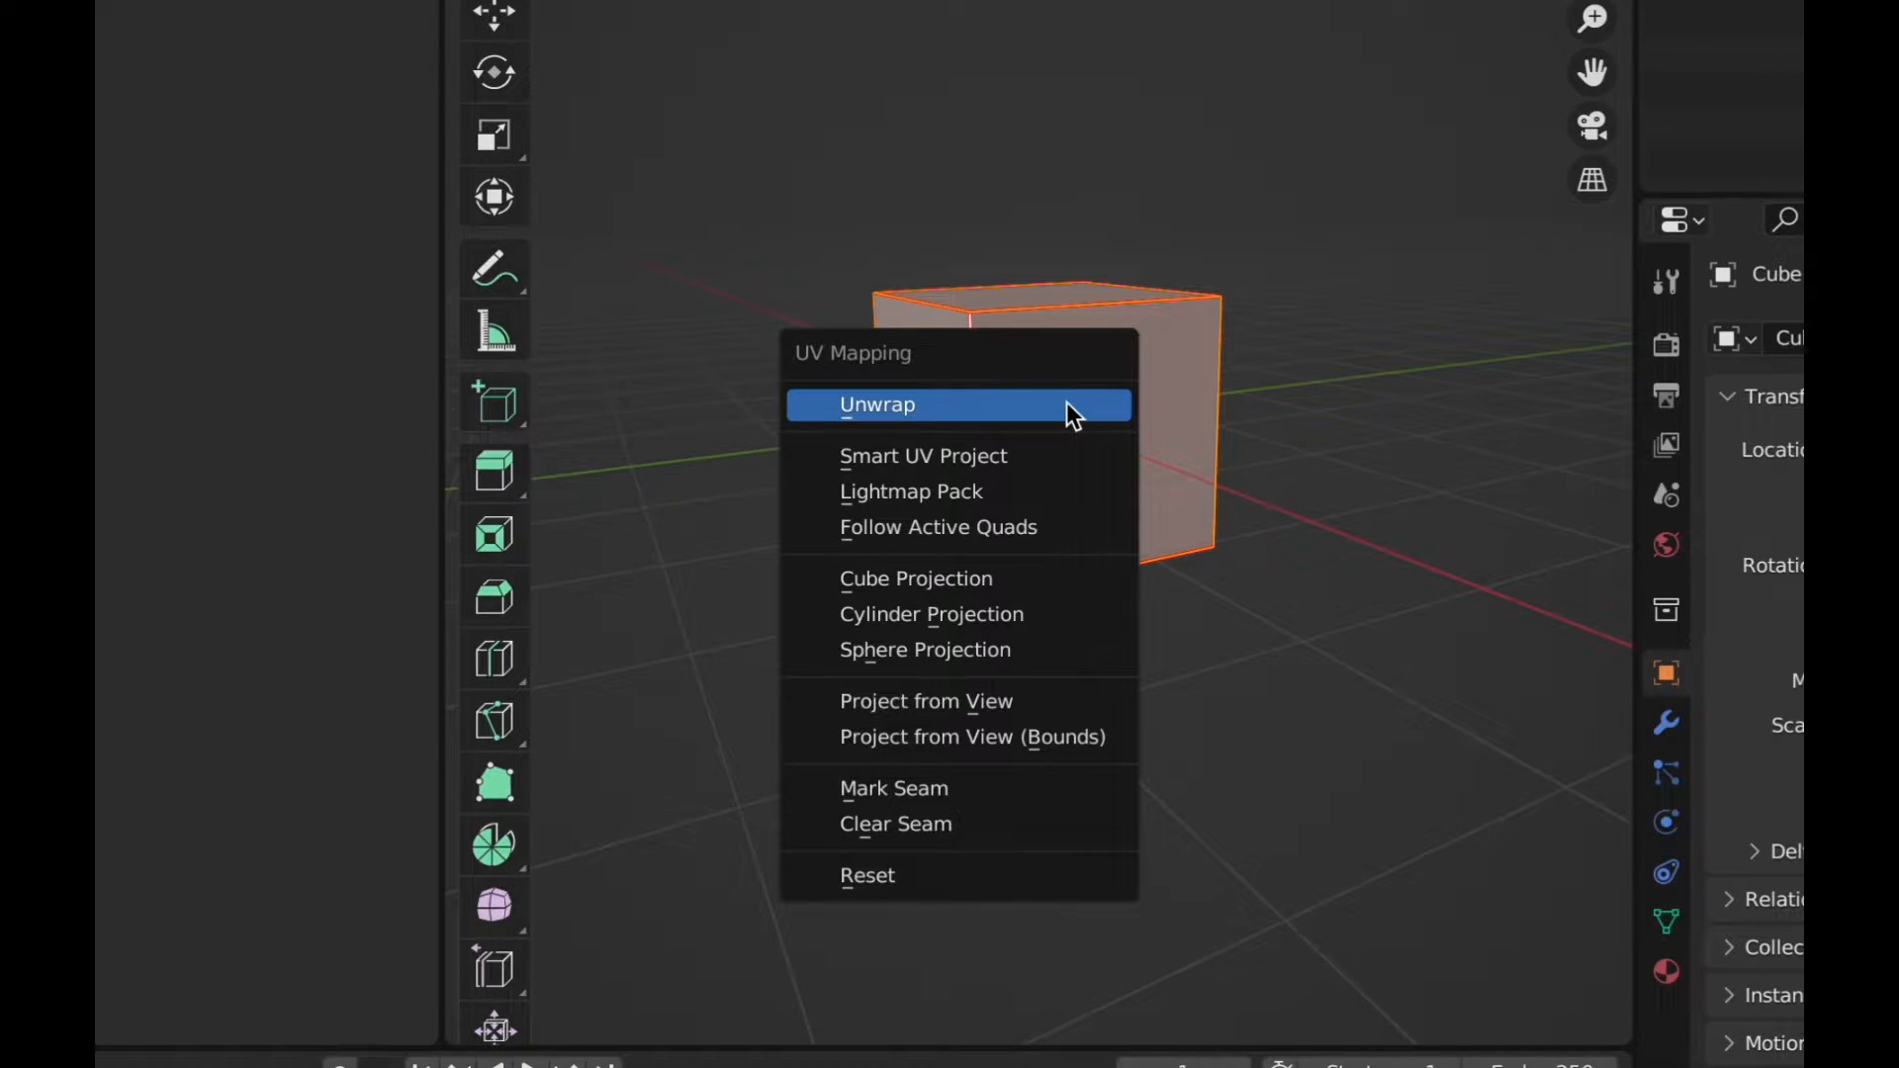
pyautogui.click(1069, 406)
pyautogui.scroll(4, 436, 509)
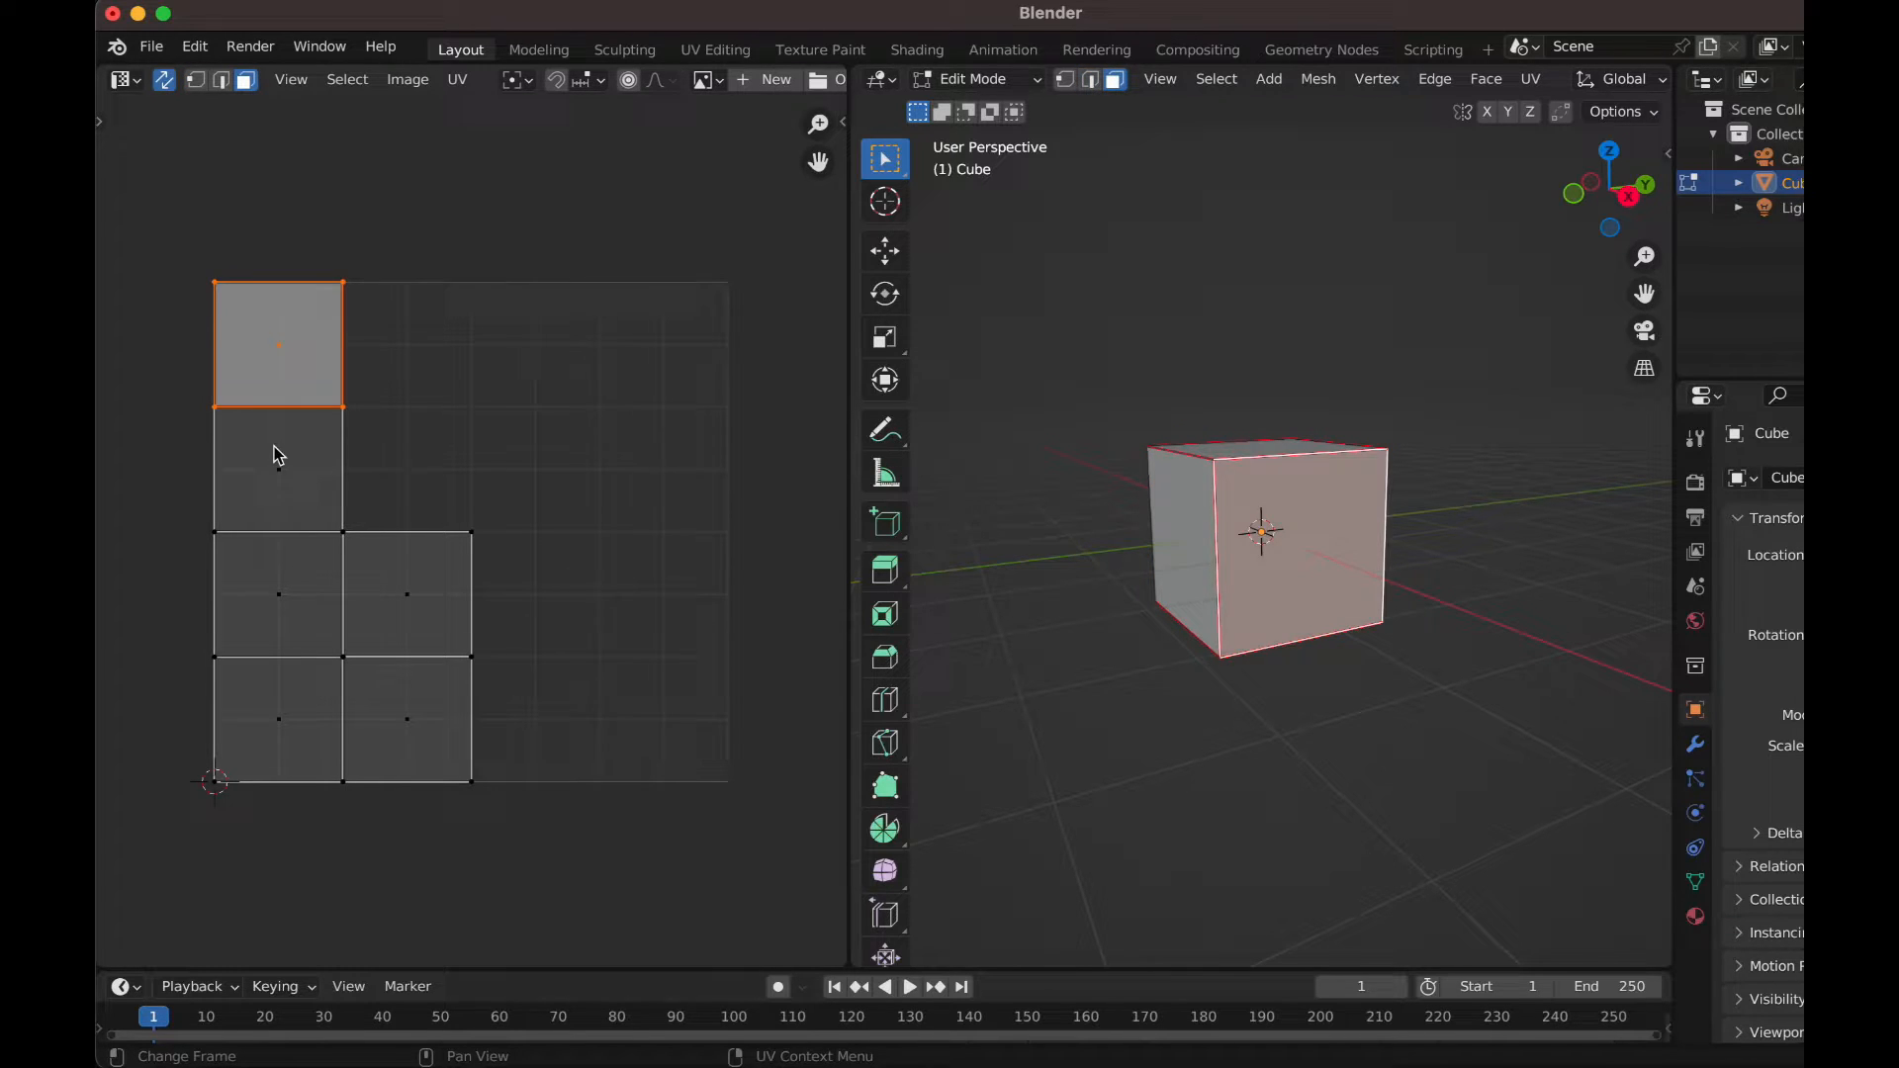
# - Select the remaining faces of the unwrapped cube one by one in the UV layout to see which cube face each matches
pyautogui.click(279, 455)
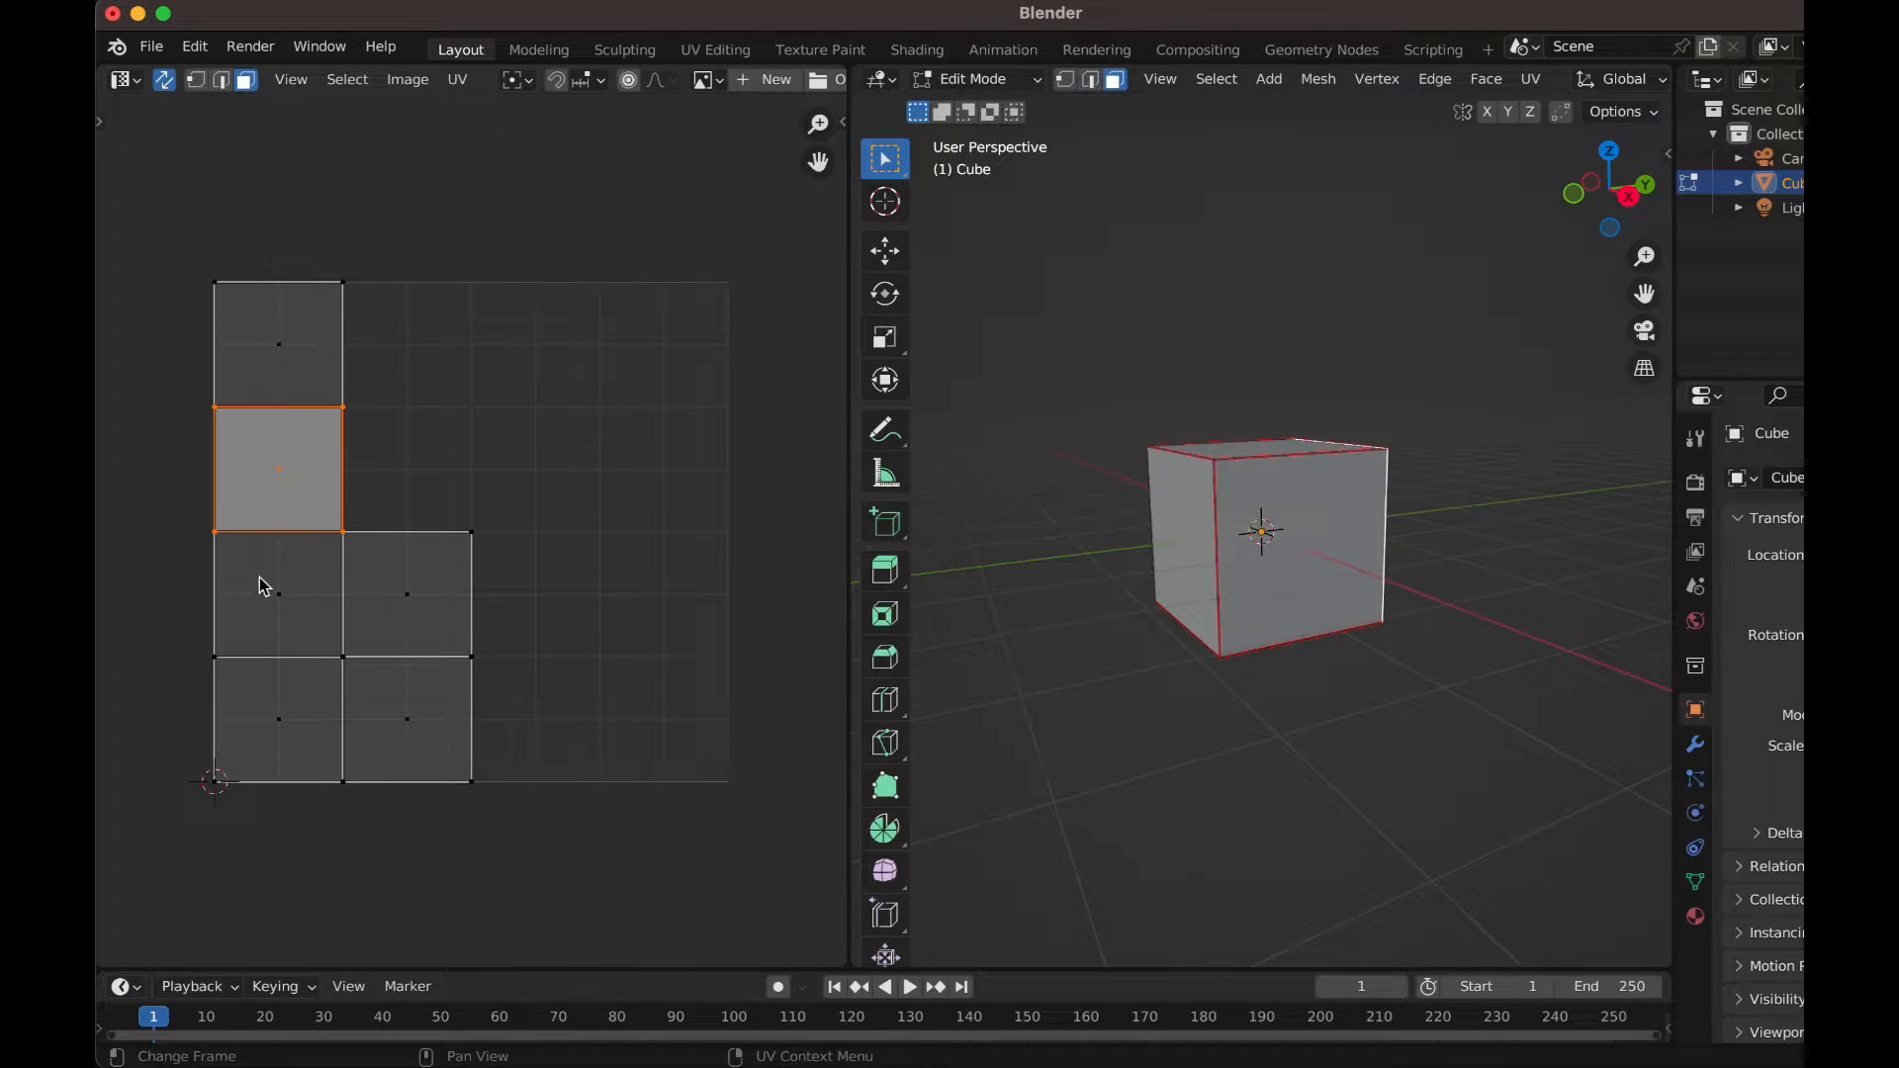
pyautogui.click(263, 598)
pyautogui.click(255, 681)
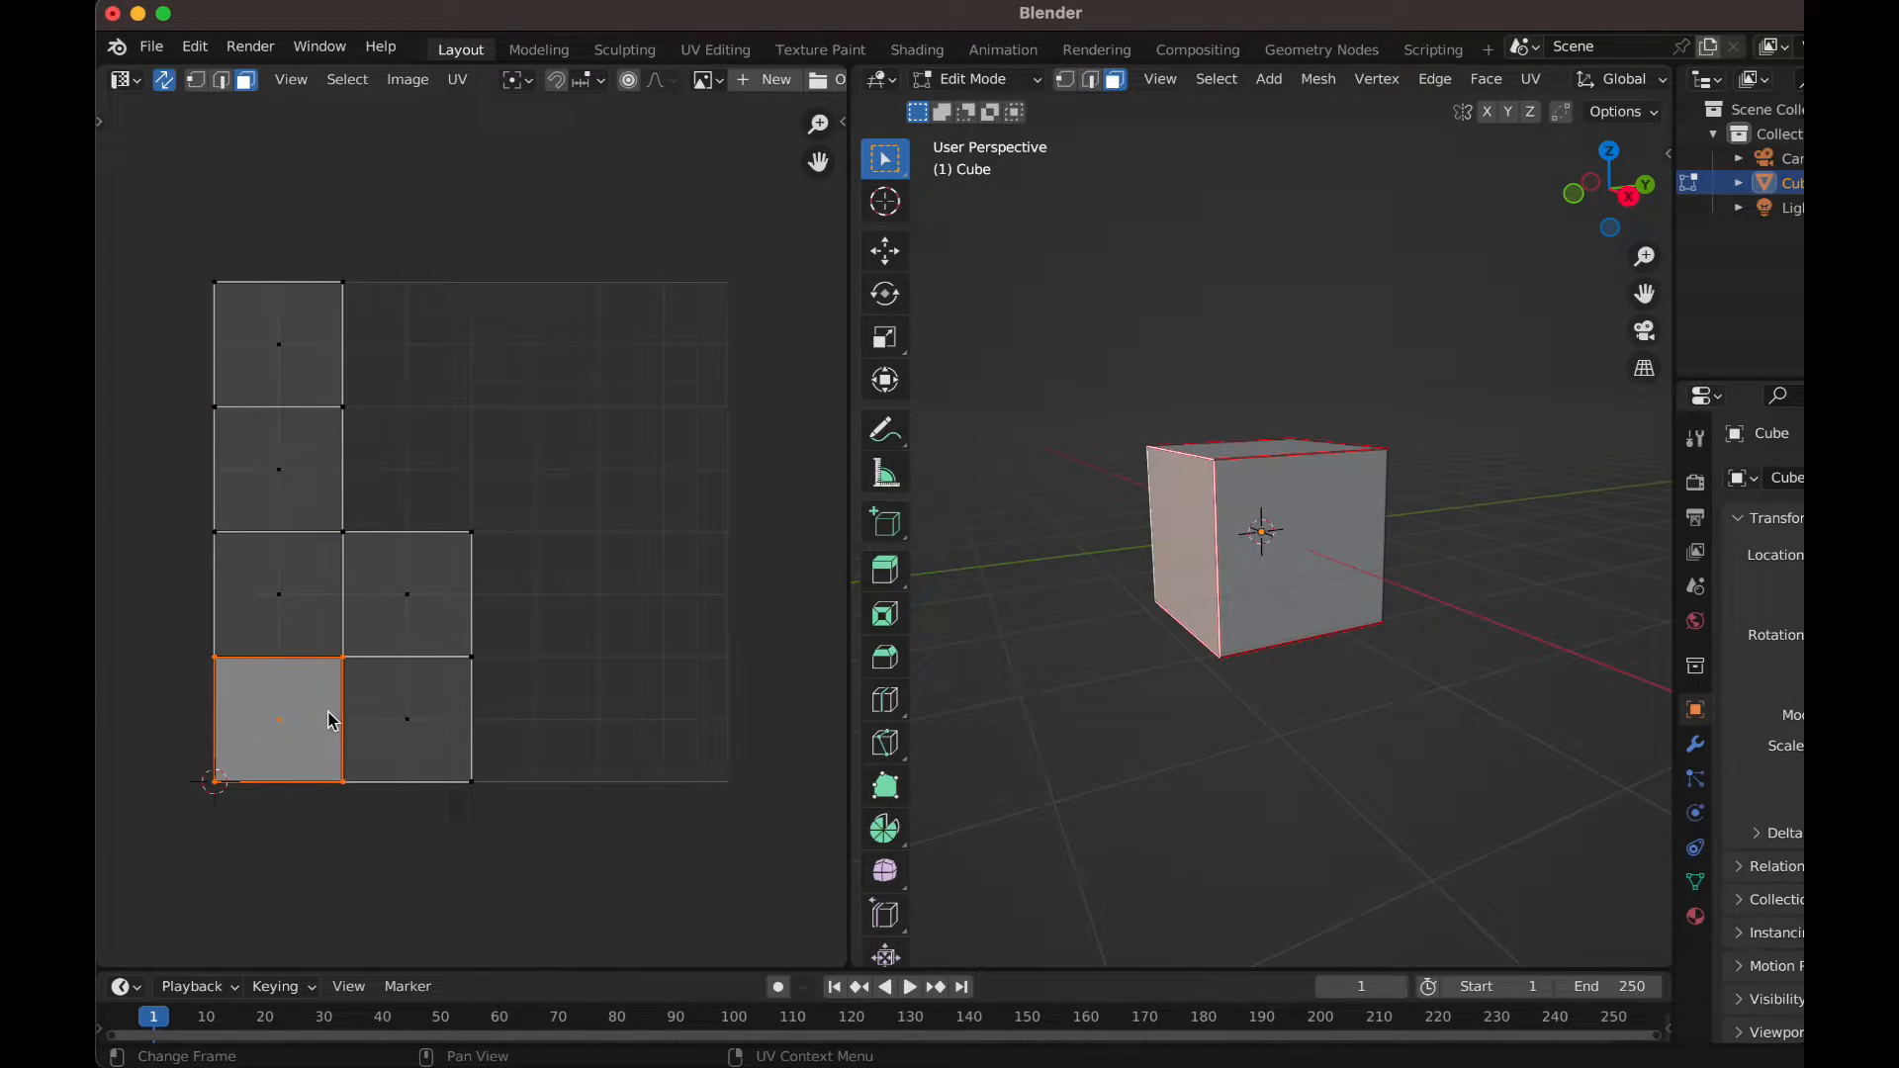
pyautogui.click(398, 705)
pyautogui.click(414, 597)
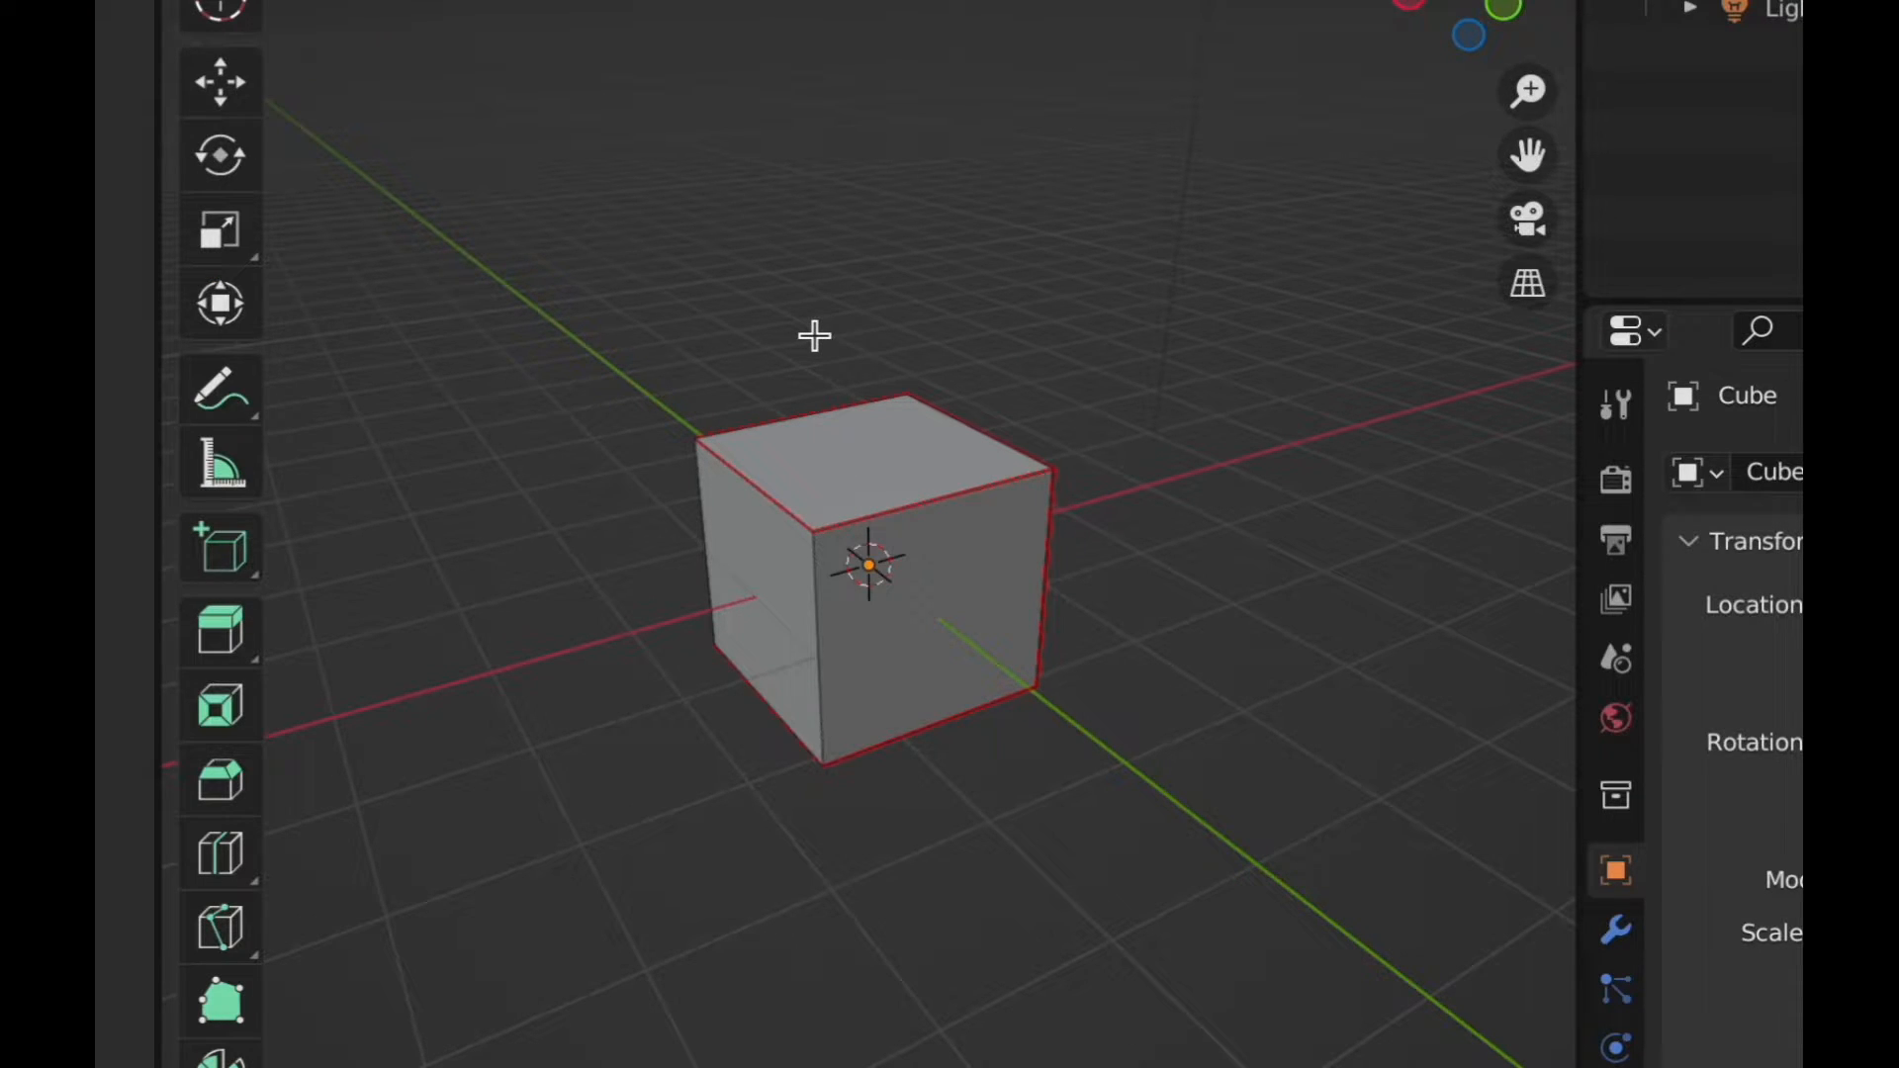
# - Select the cube's top face, then use loop selection on the faces around its sides
pyautogui.click(919, 474)
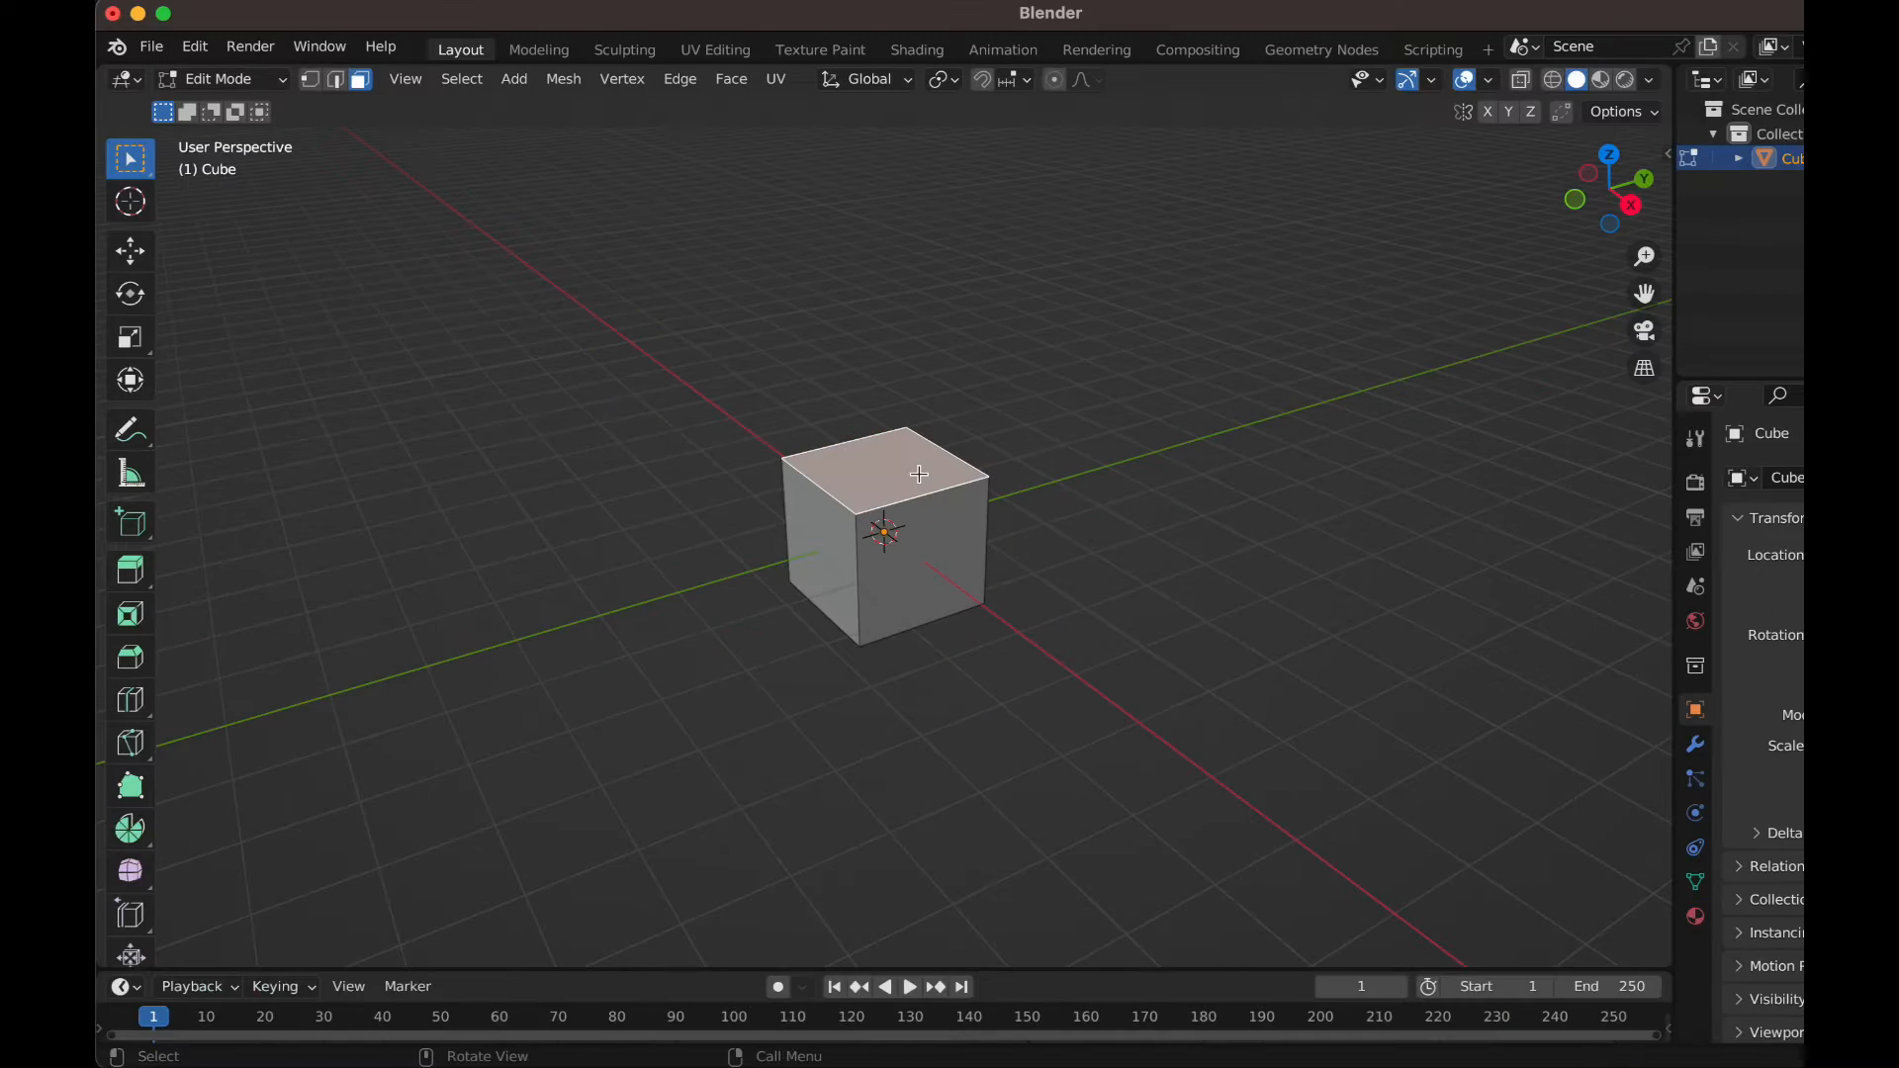
pyautogui.moveTo(743, 584); pyautogui.dragTo(869, 593, button='middle')
pyautogui.keyDown('alt'); pyautogui.click(858, 570); pyautogui.keyUp('alt')
pyautogui.click(869, 593)
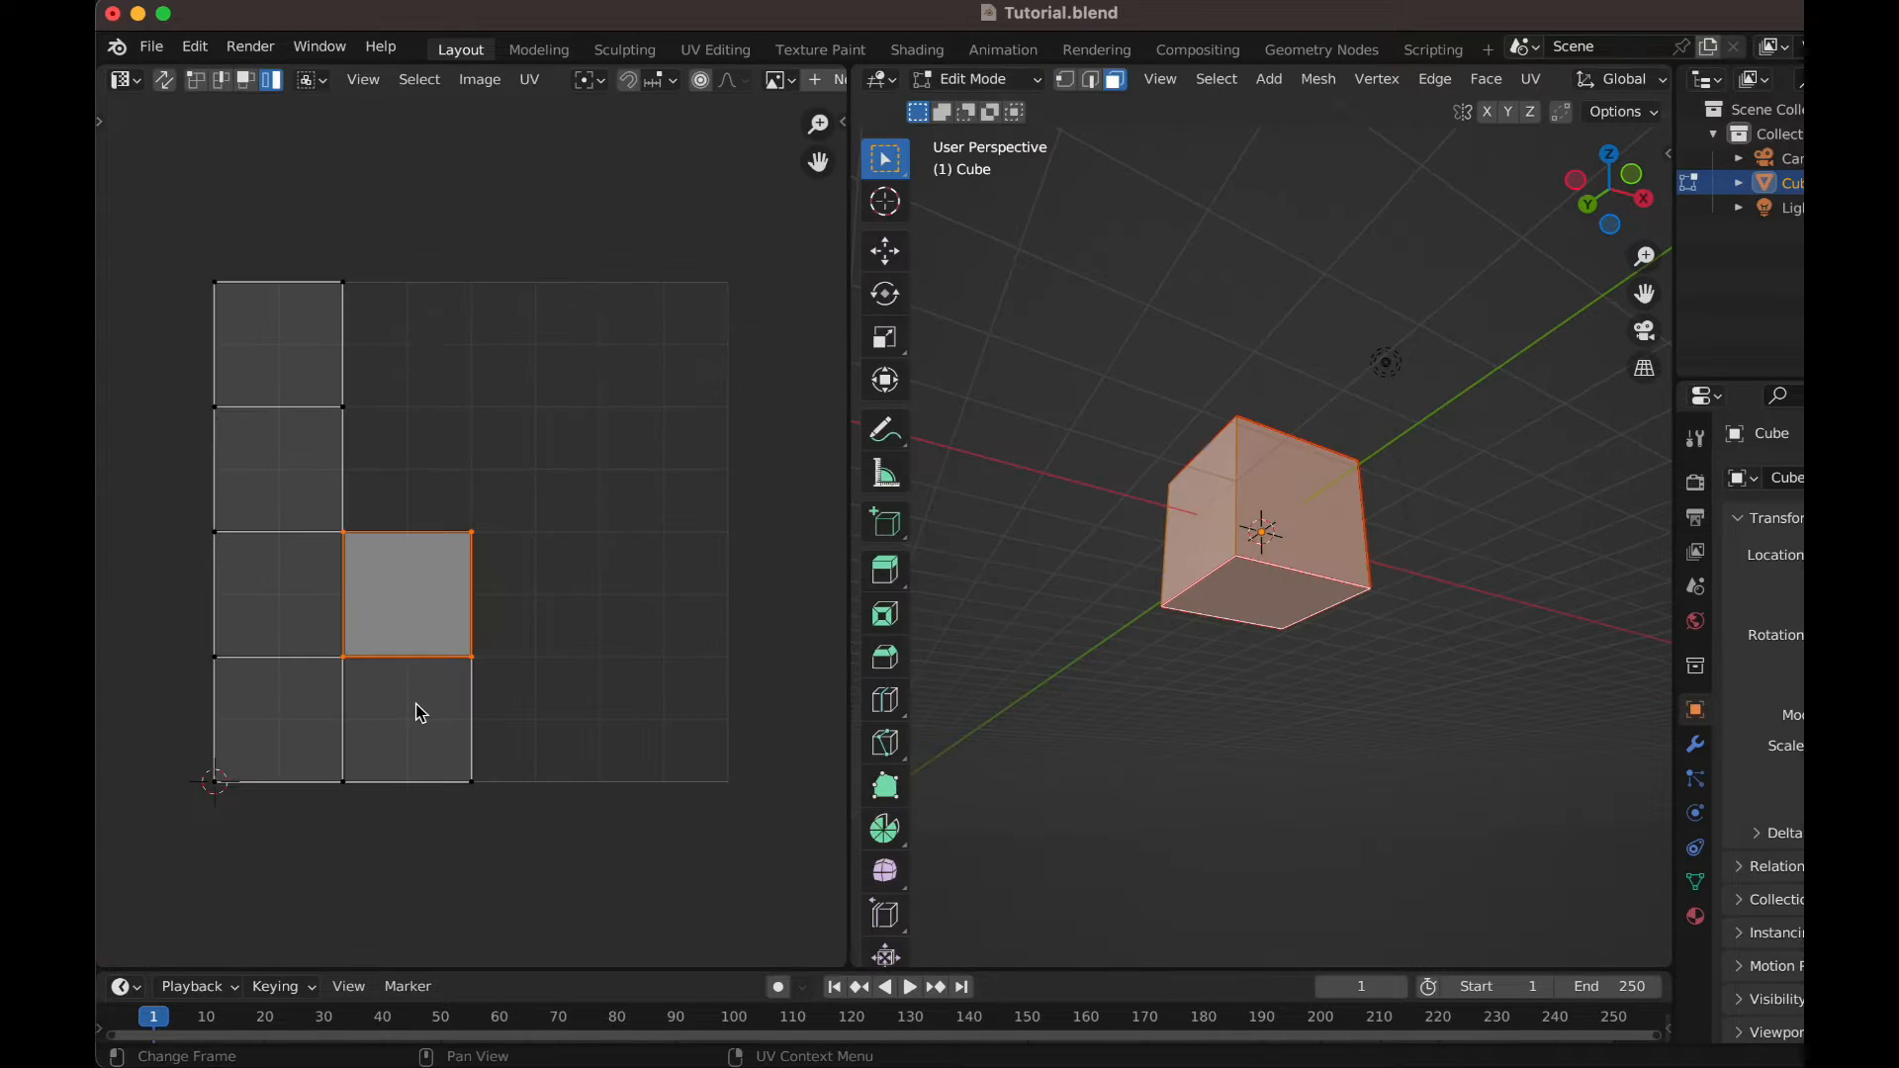
# - Select the cube's UV islands in turn to compare the two single-face islands with the four-face strip
pyautogui.click(421, 712)
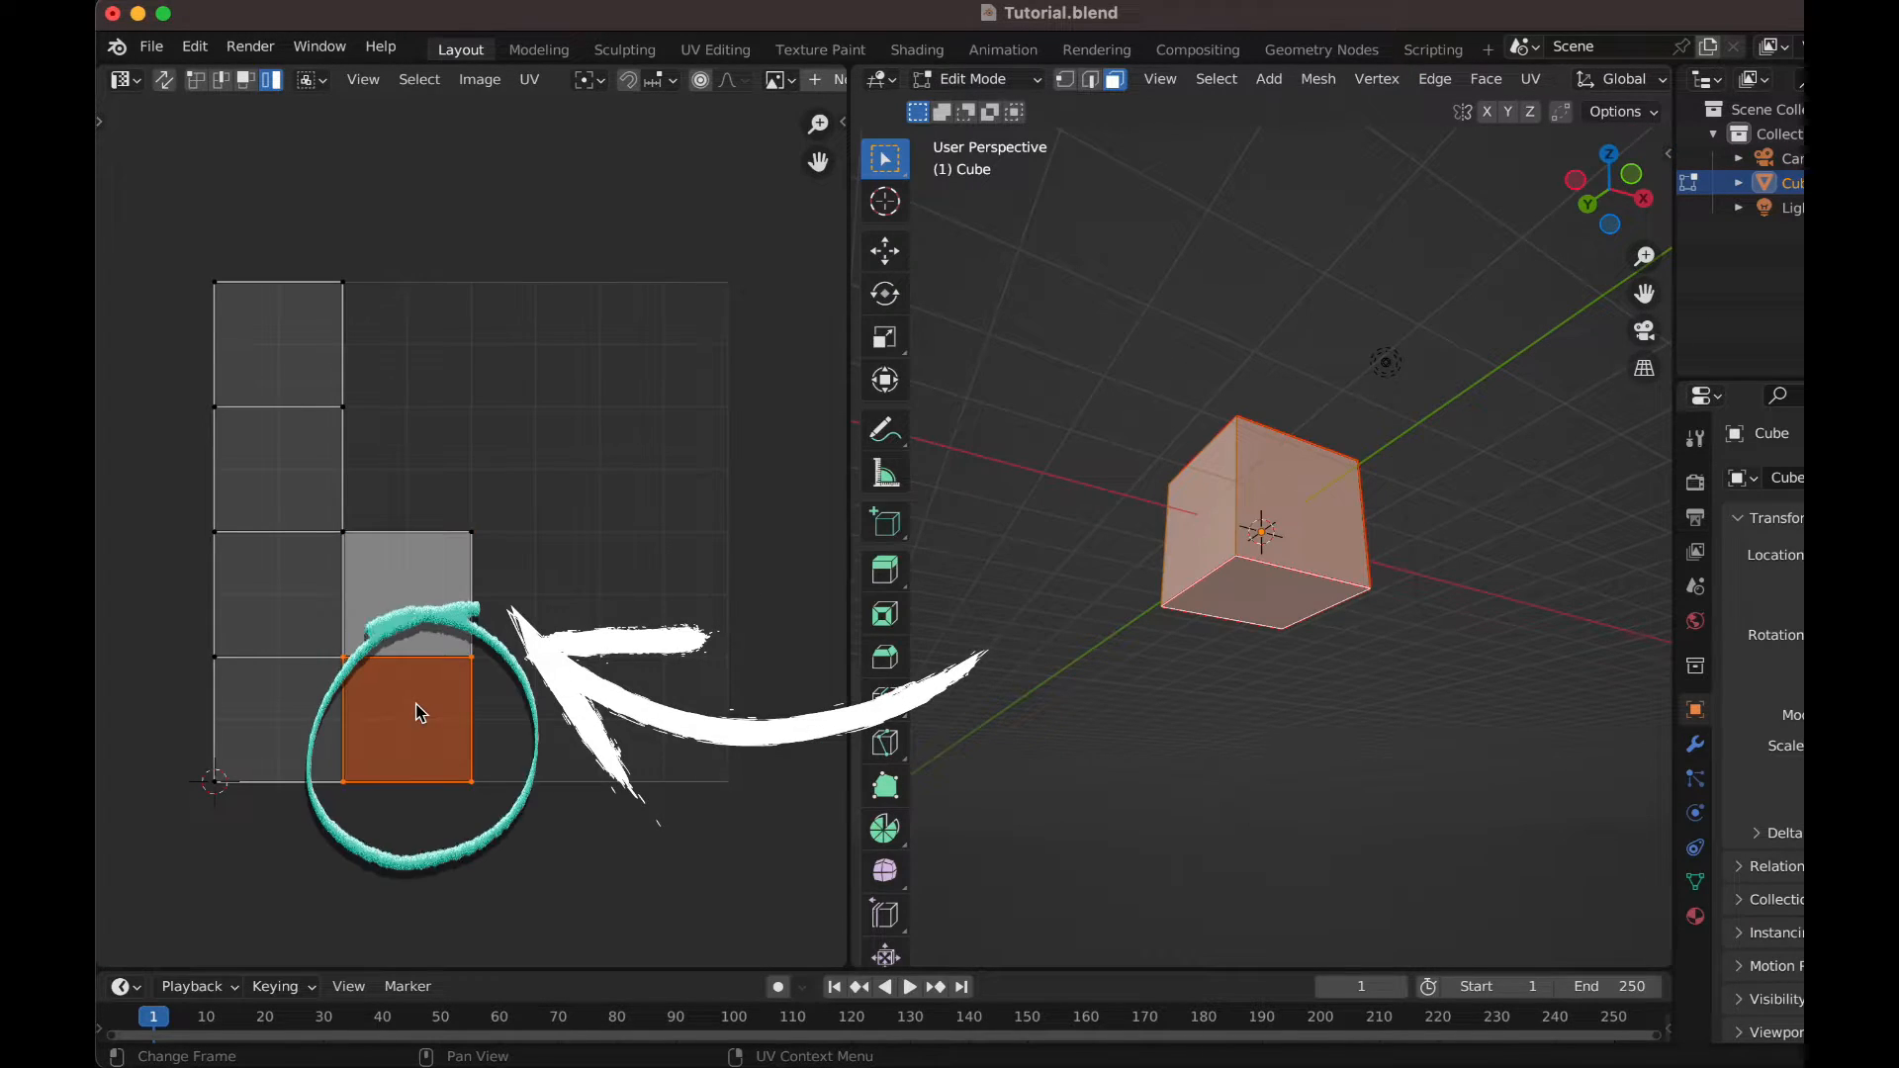
pyautogui.click(288, 382)
pyautogui.click(402, 596)
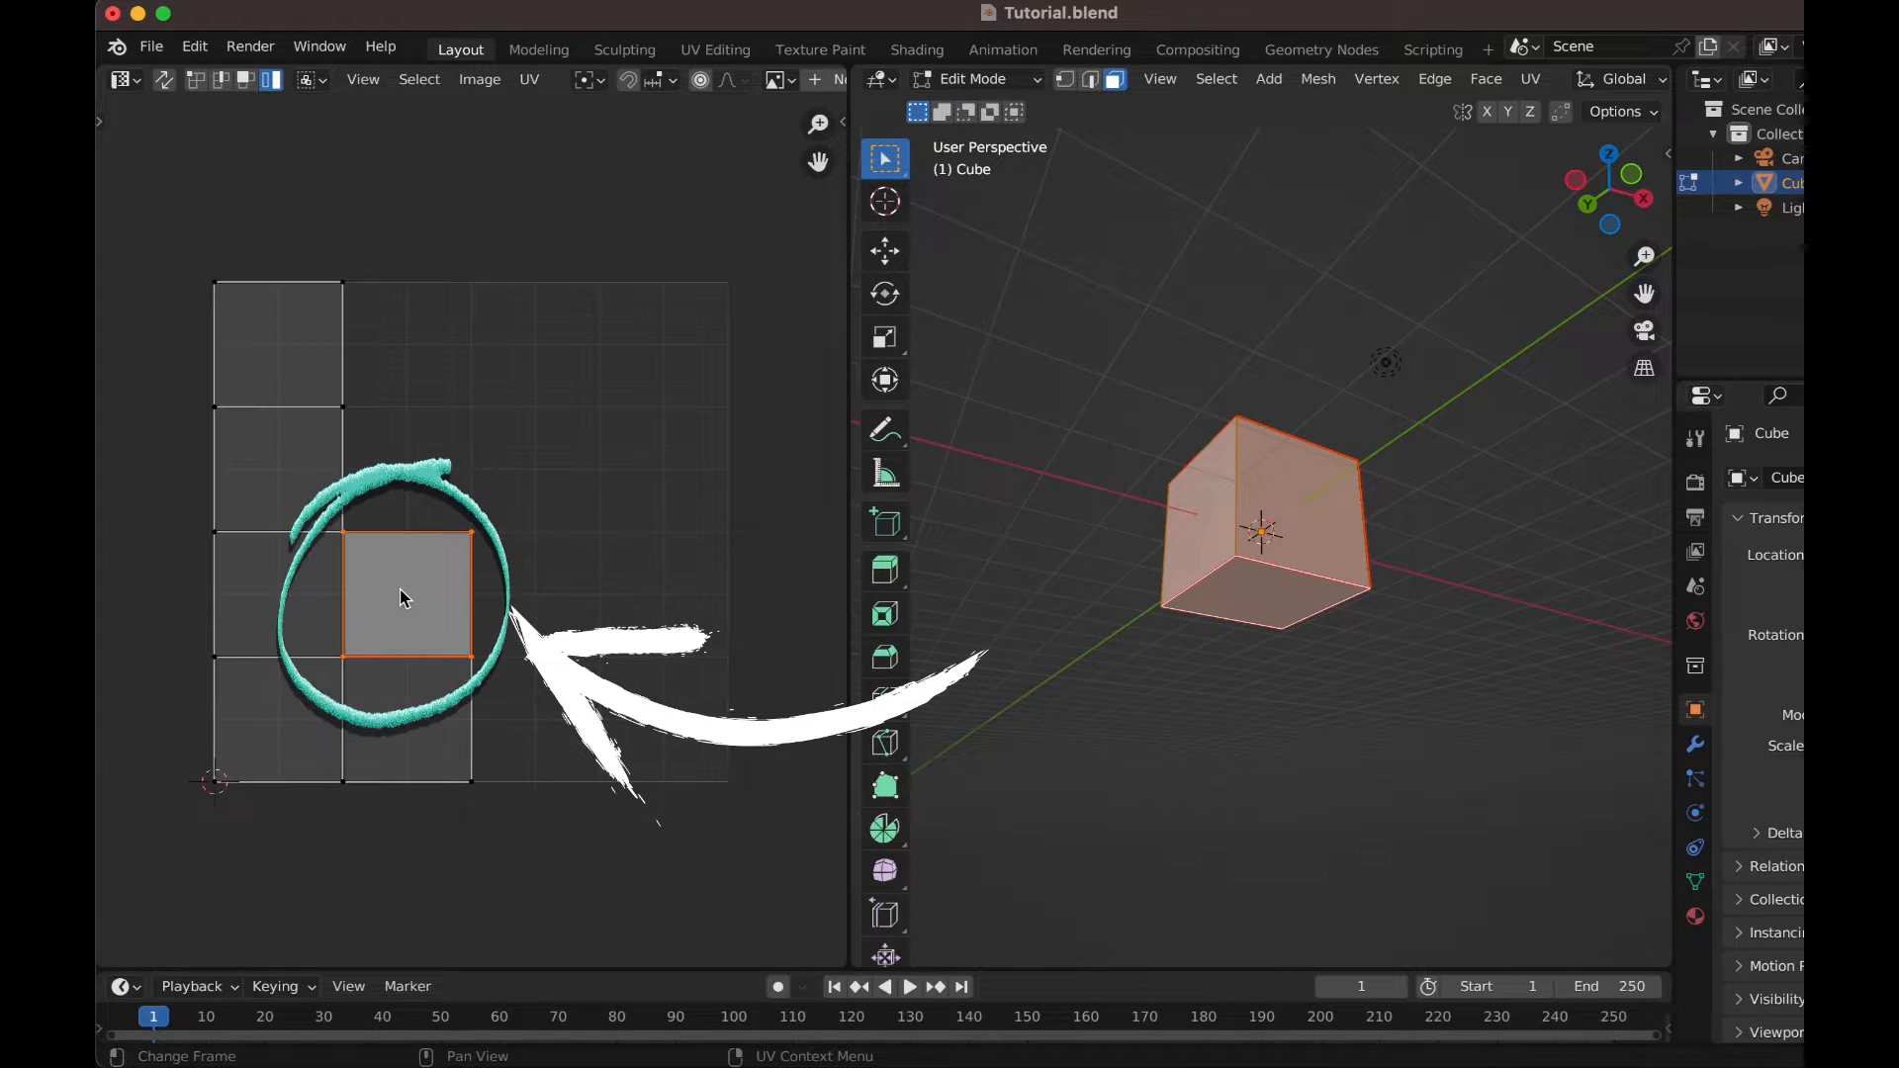
# - Move the two single-face UV islands away from the four-face strip into the empty part of the UV space
pyautogui.click(422, 704)
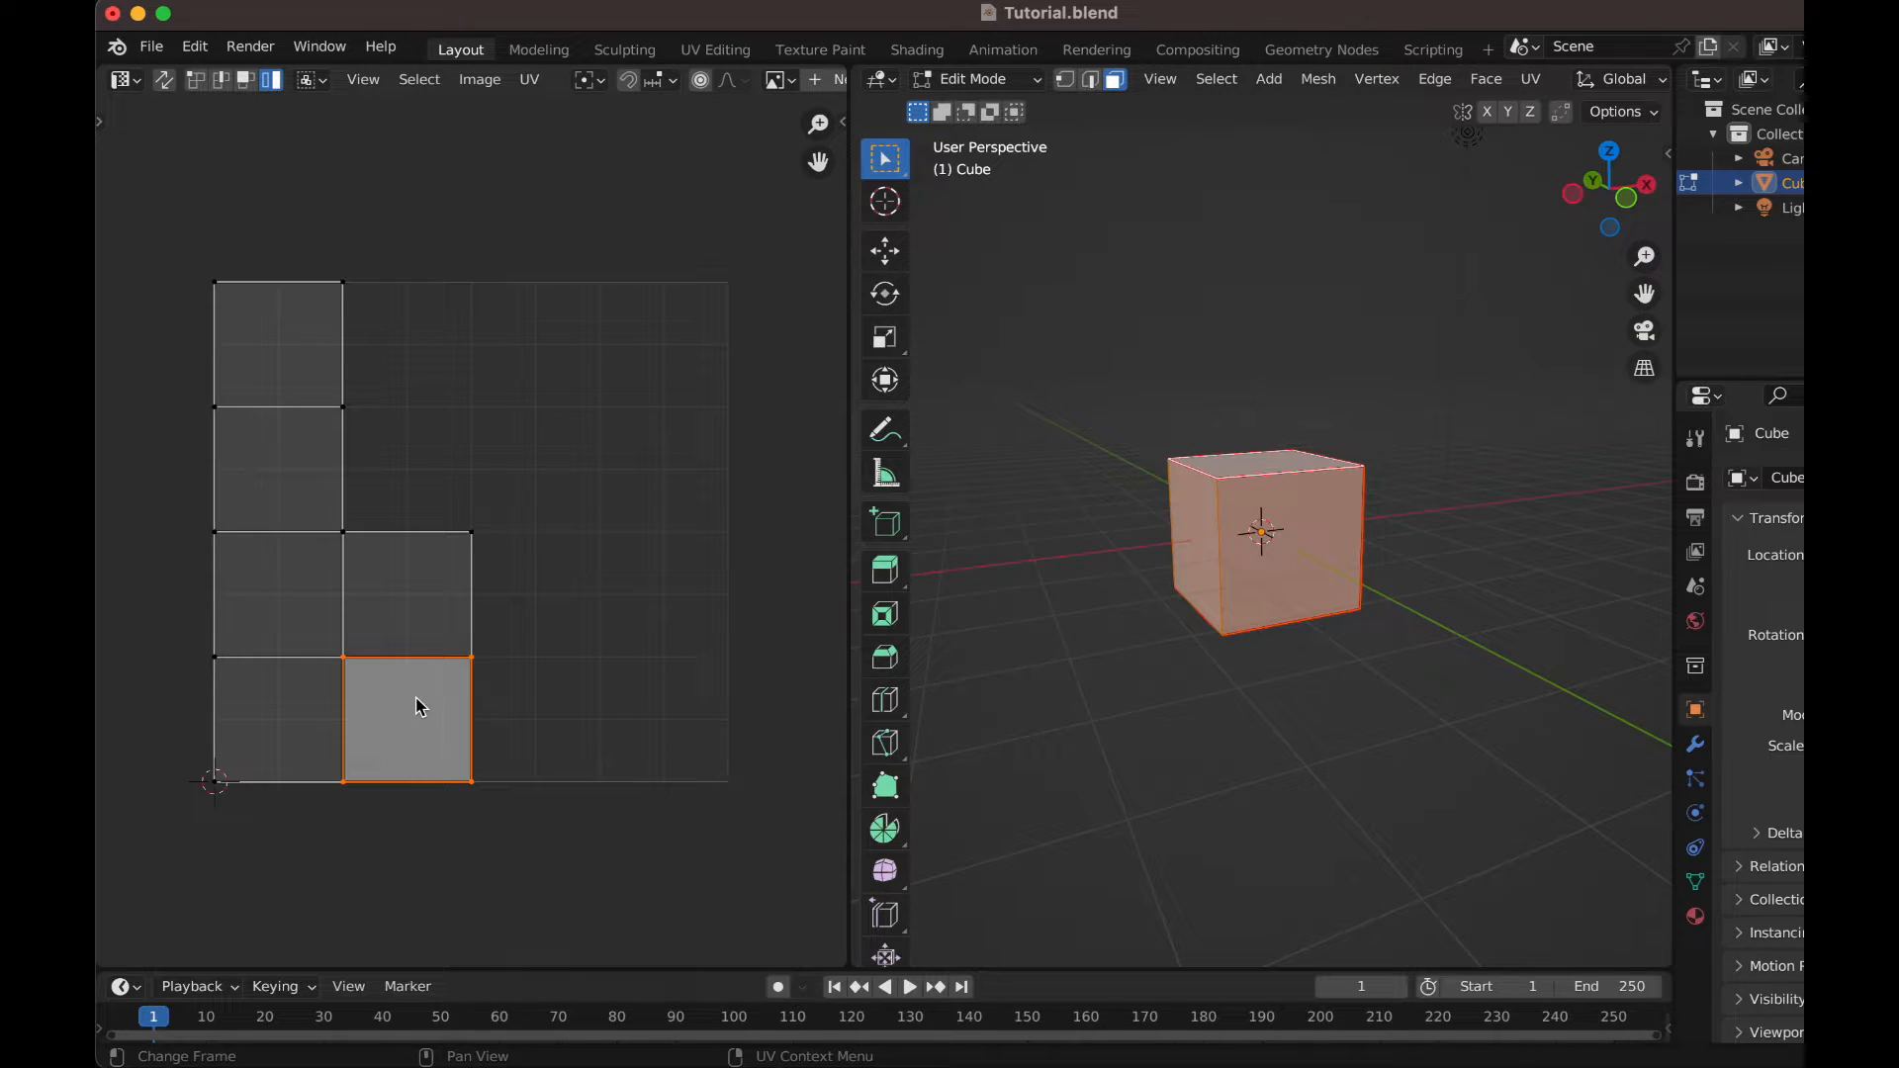
pyautogui.press('g')
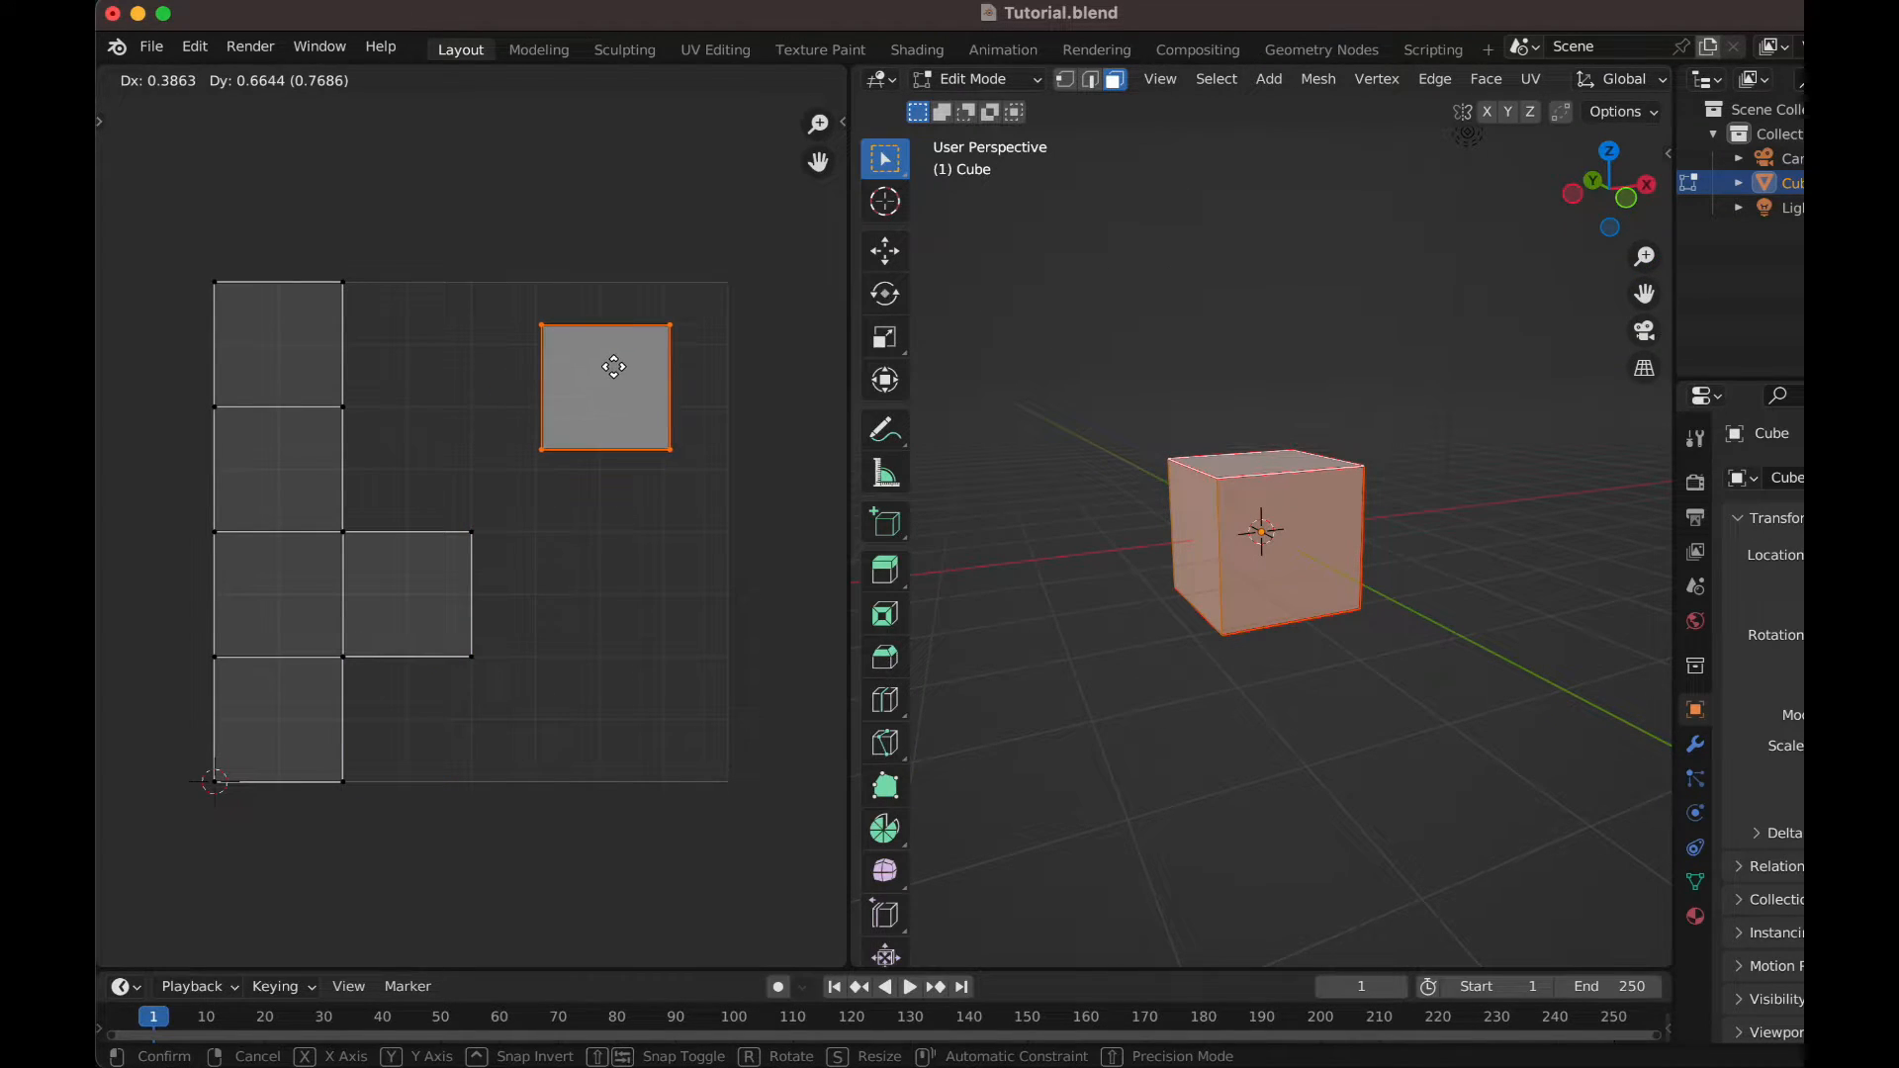
pyautogui.click(613, 367)
pyautogui.click(431, 576)
pyautogui.press('g')
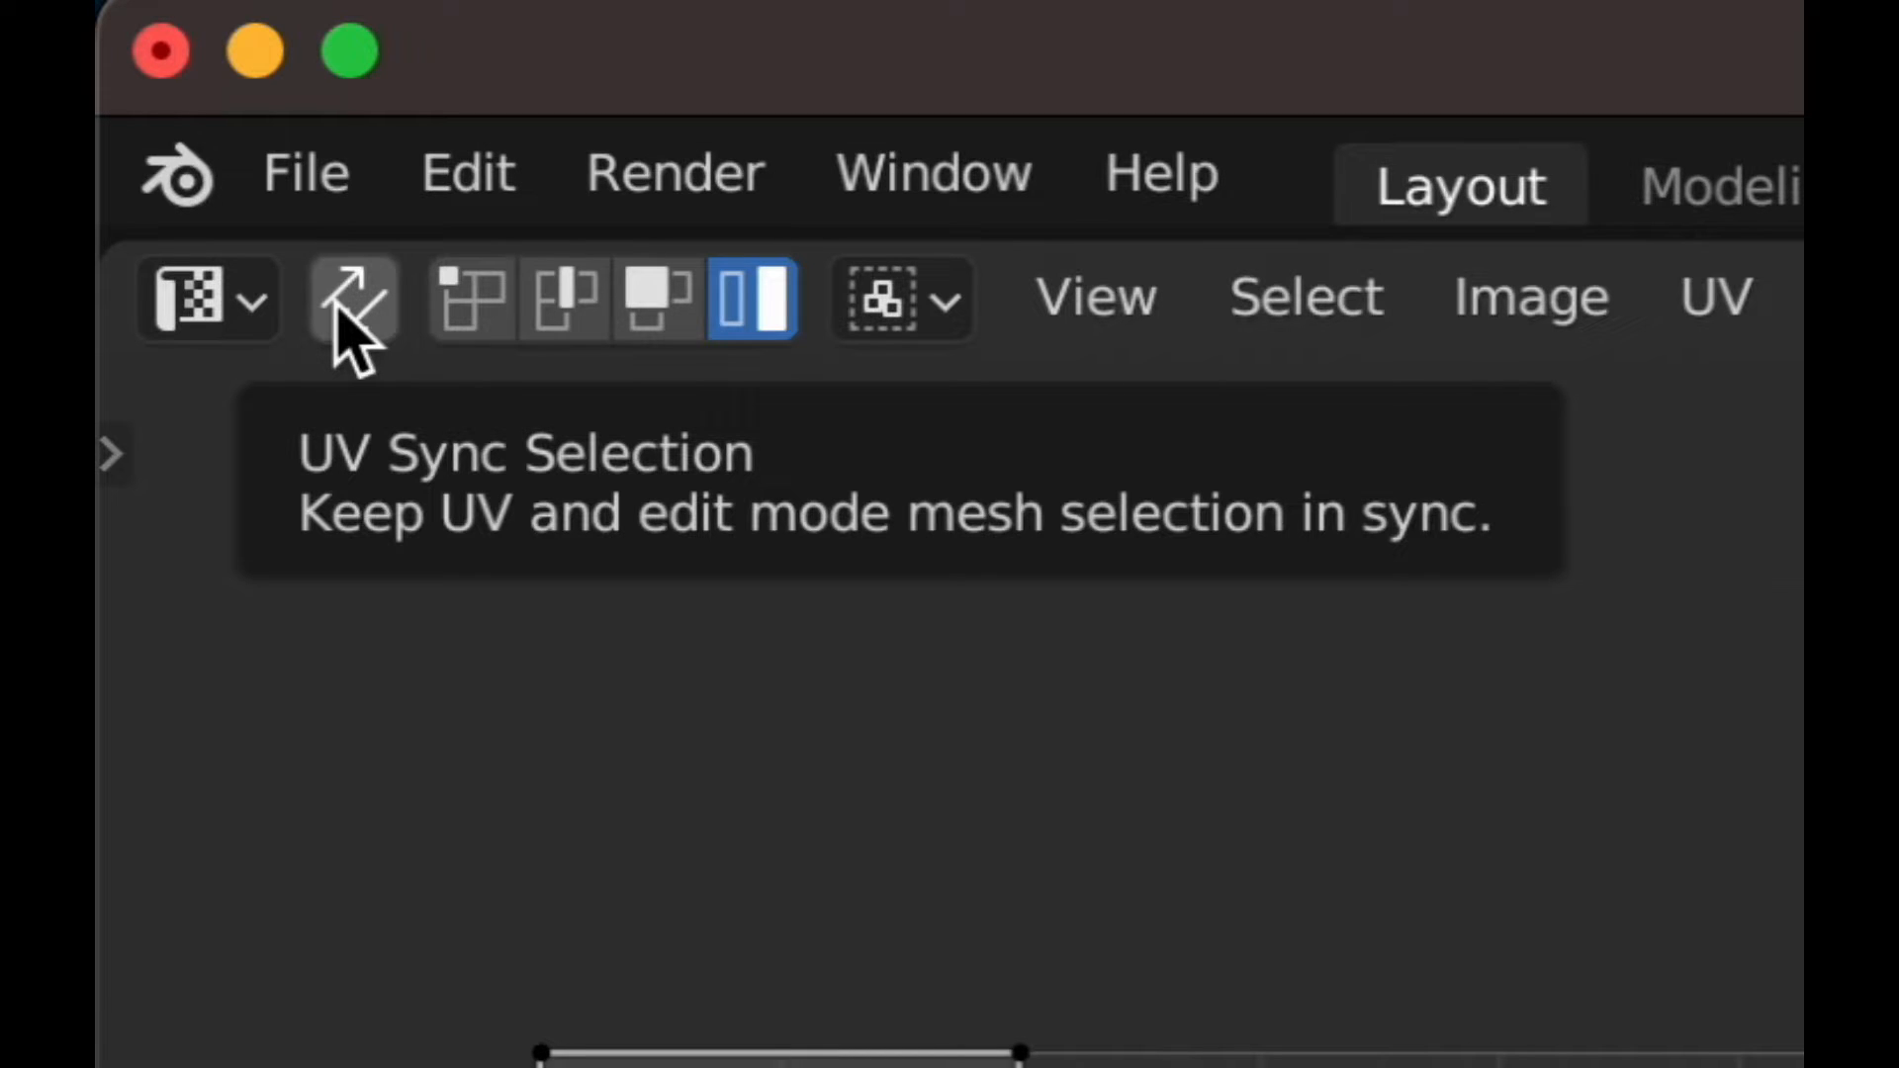
# - Turn on UV Sync Selection and select the top, side-strip and bottom islands in turn to match them with the cube's faces
pyautogui.click(348, 301)
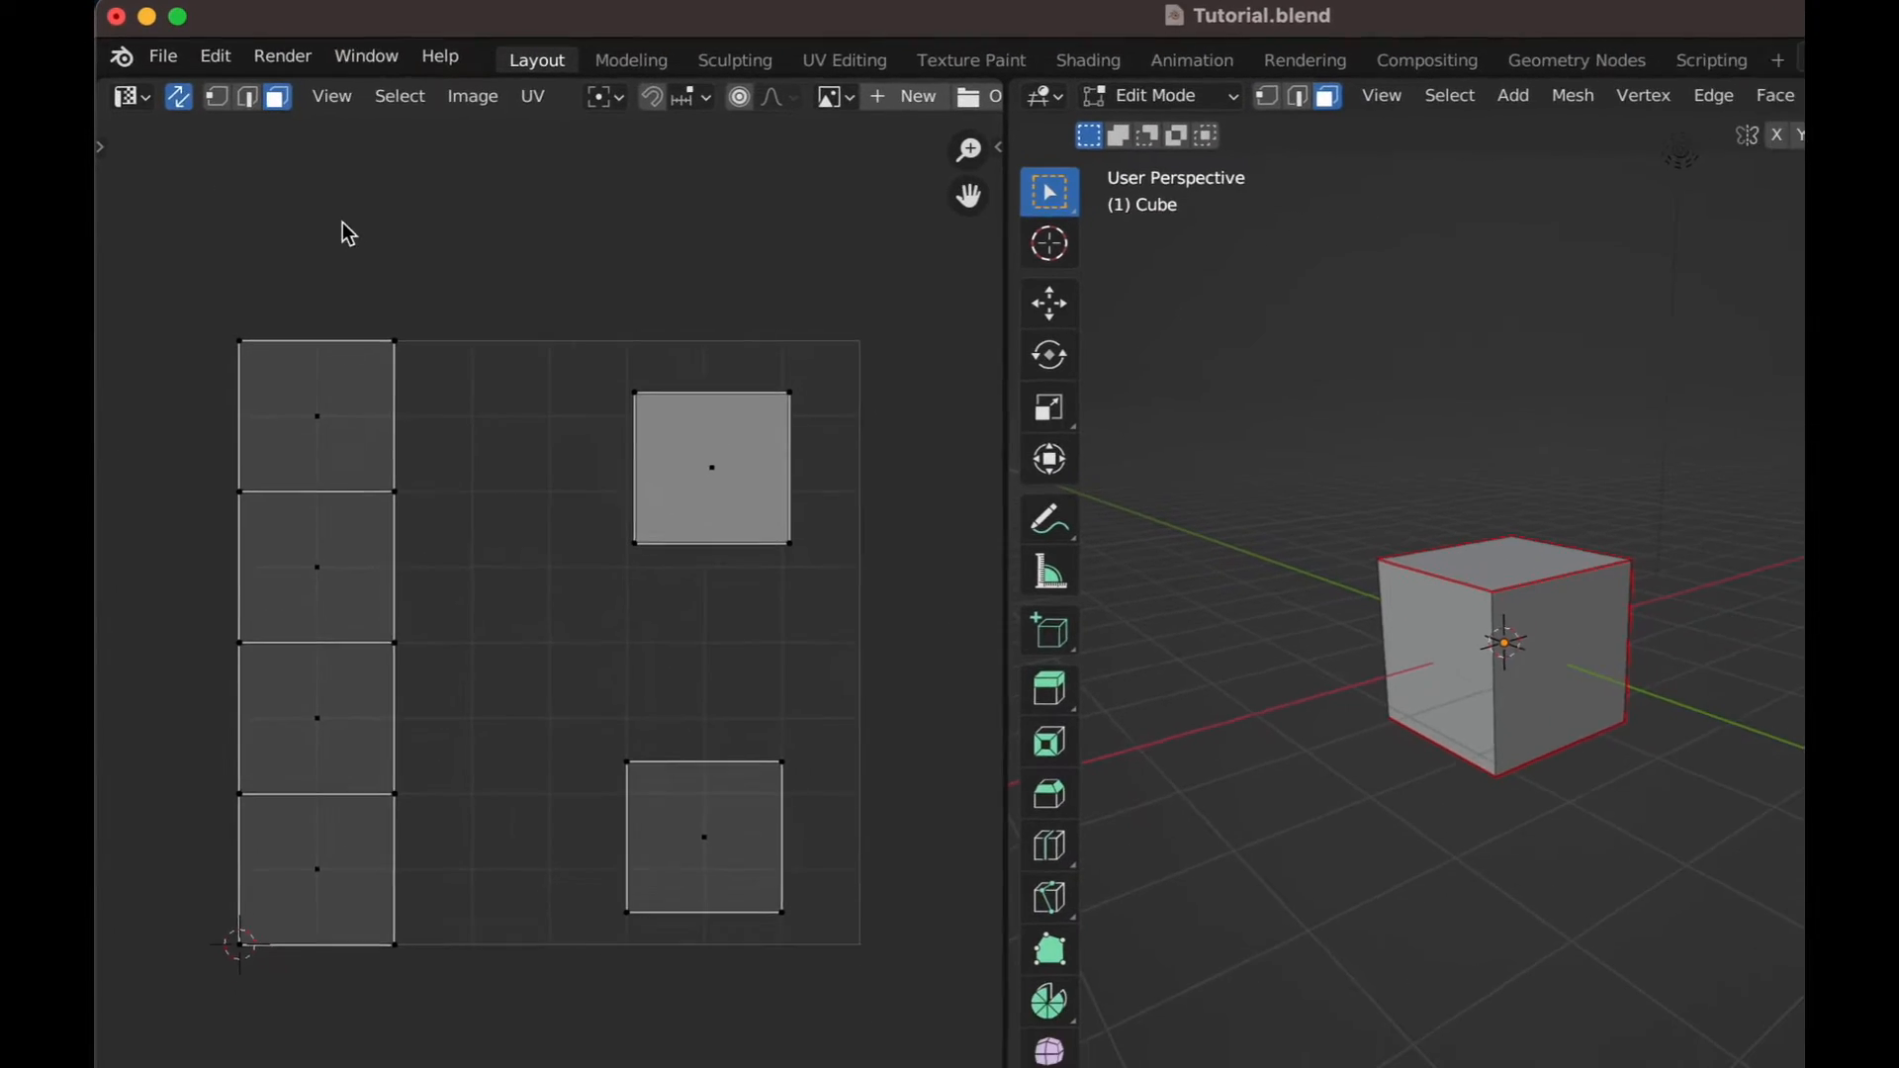
pyautogui.click(659, 421)
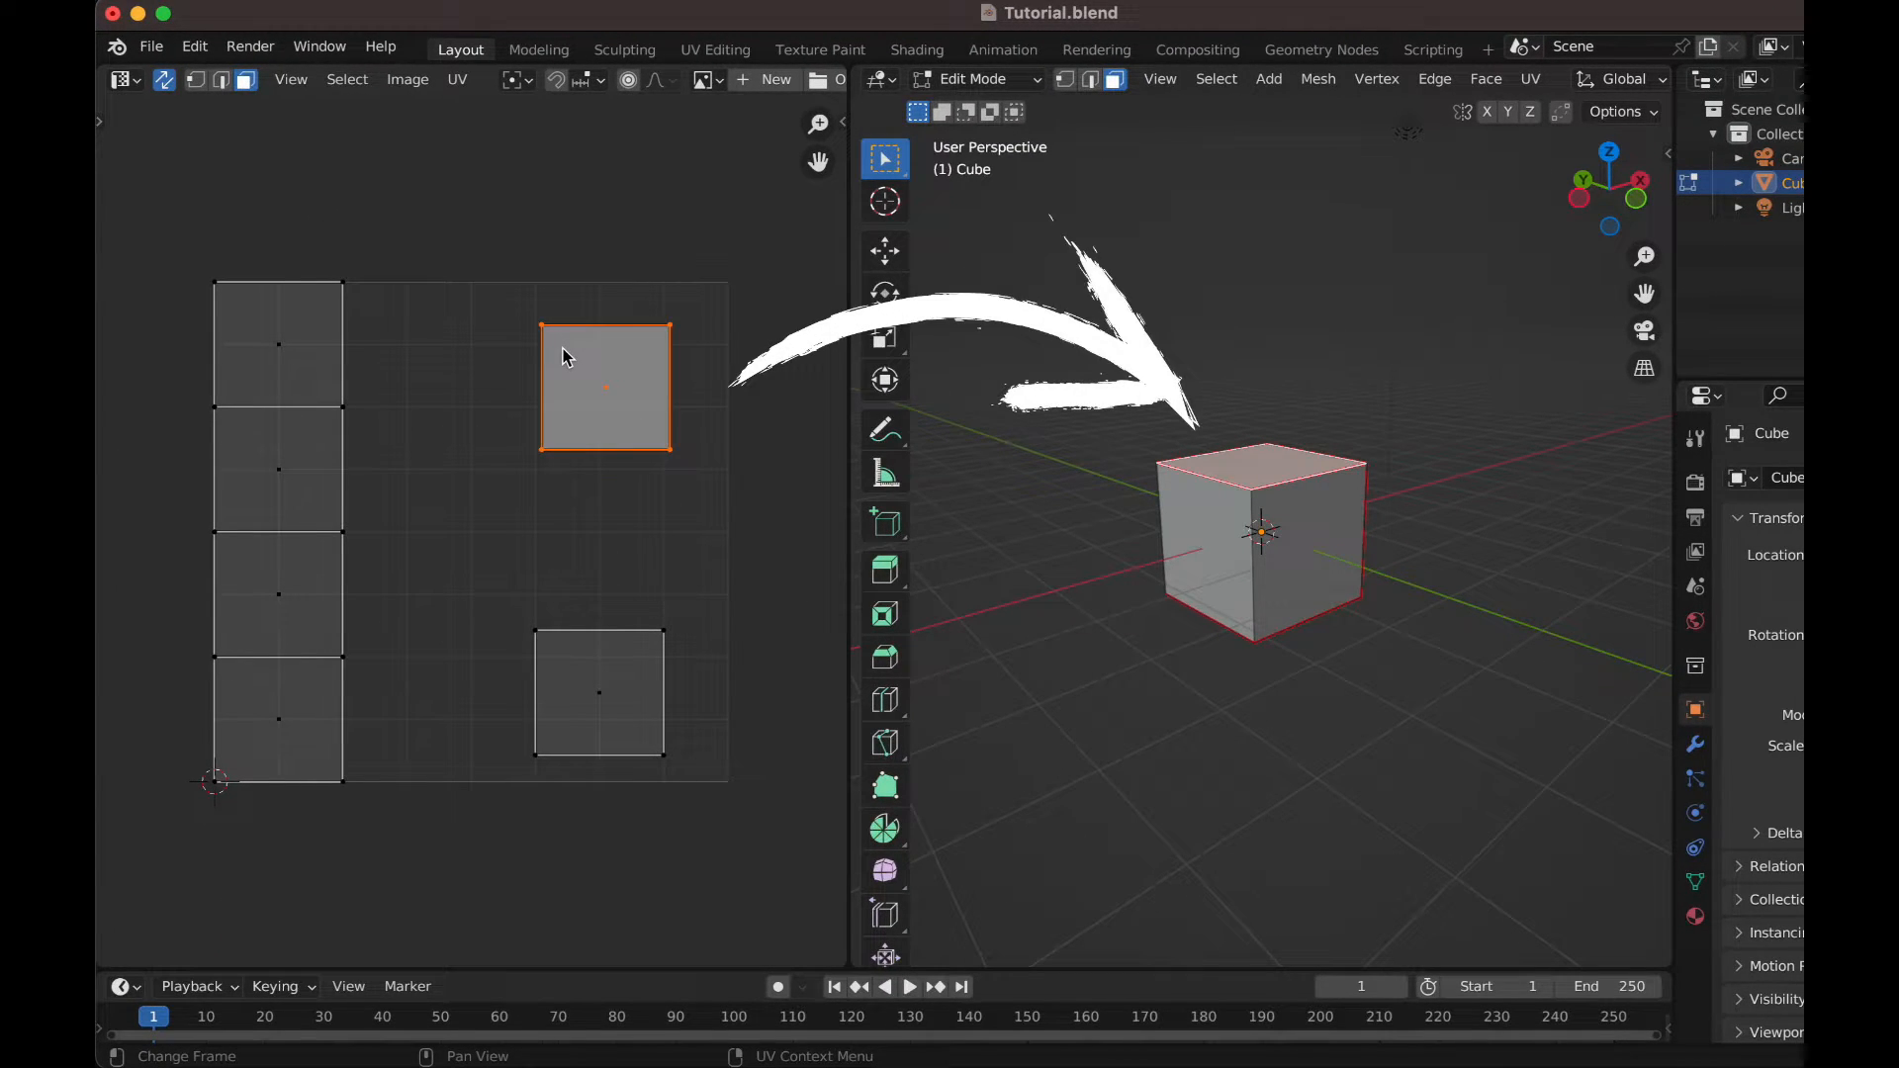
pyautogui.moveTo(195, 276); pyautogui.dragTo(370, 805)
pyautogui.click(370, 805)
pyautogui.moveTo(1310, 767); pyautogui.dragTo(1256, 584, button='middle')
pyautogui.click(625, 665)
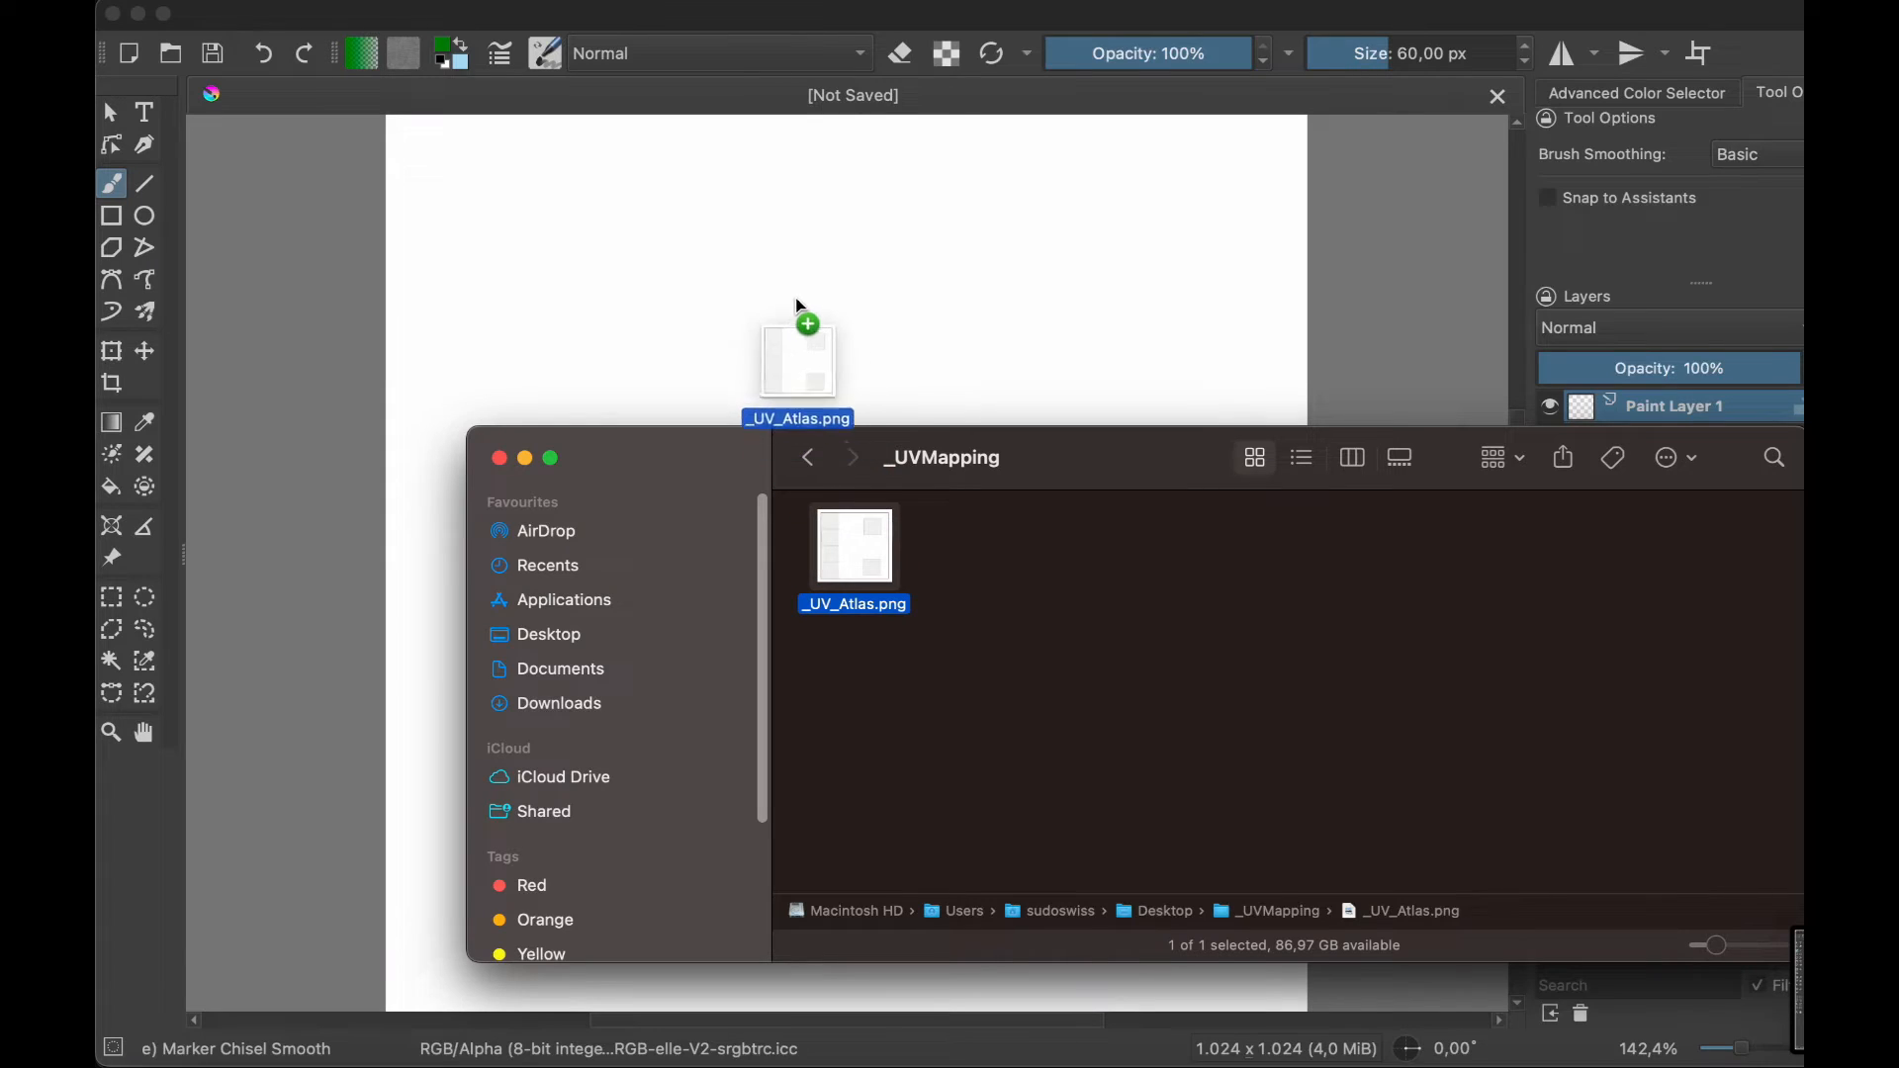
# - Switch to Krita and insert _UV_Atlas.png into the unsaved document as a new layer
pyautogui.moveTo(794, 314); pyautogui.dragTo(806, 287)
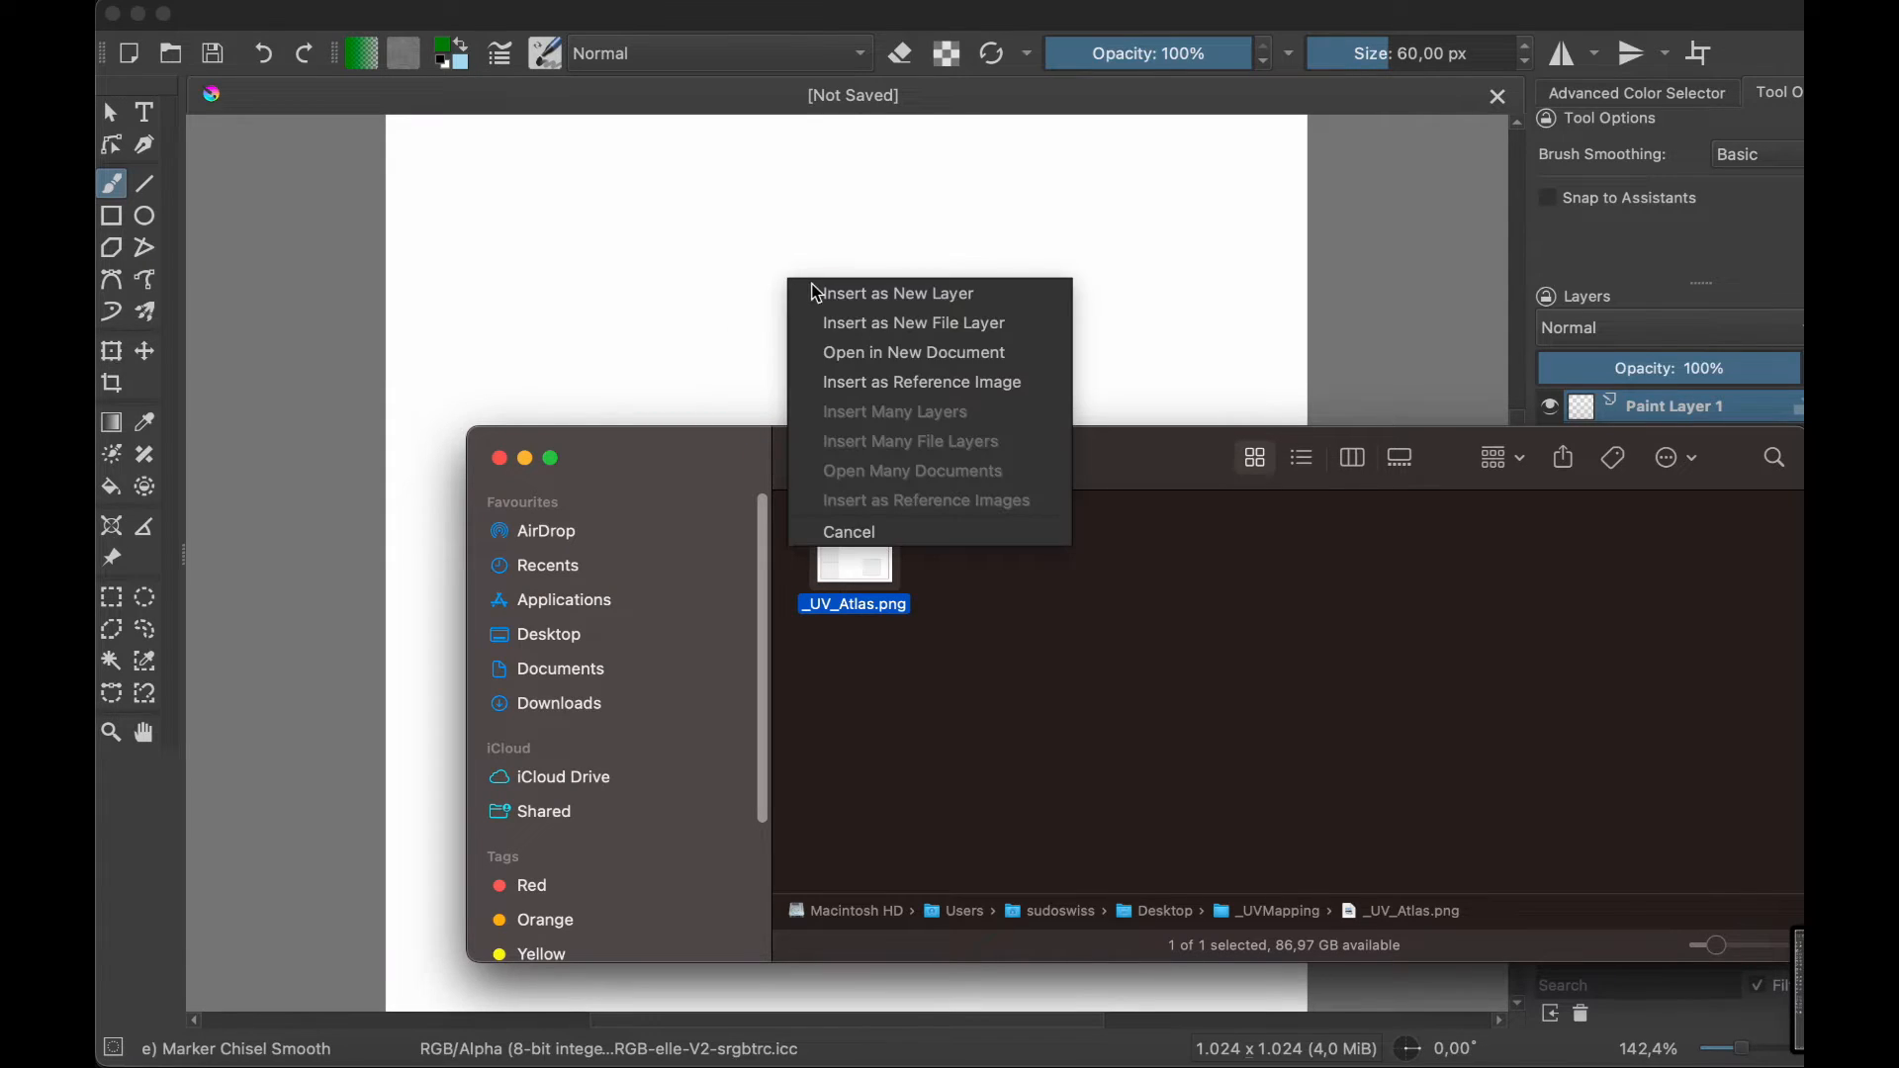
pyautogui.click(838, 294)
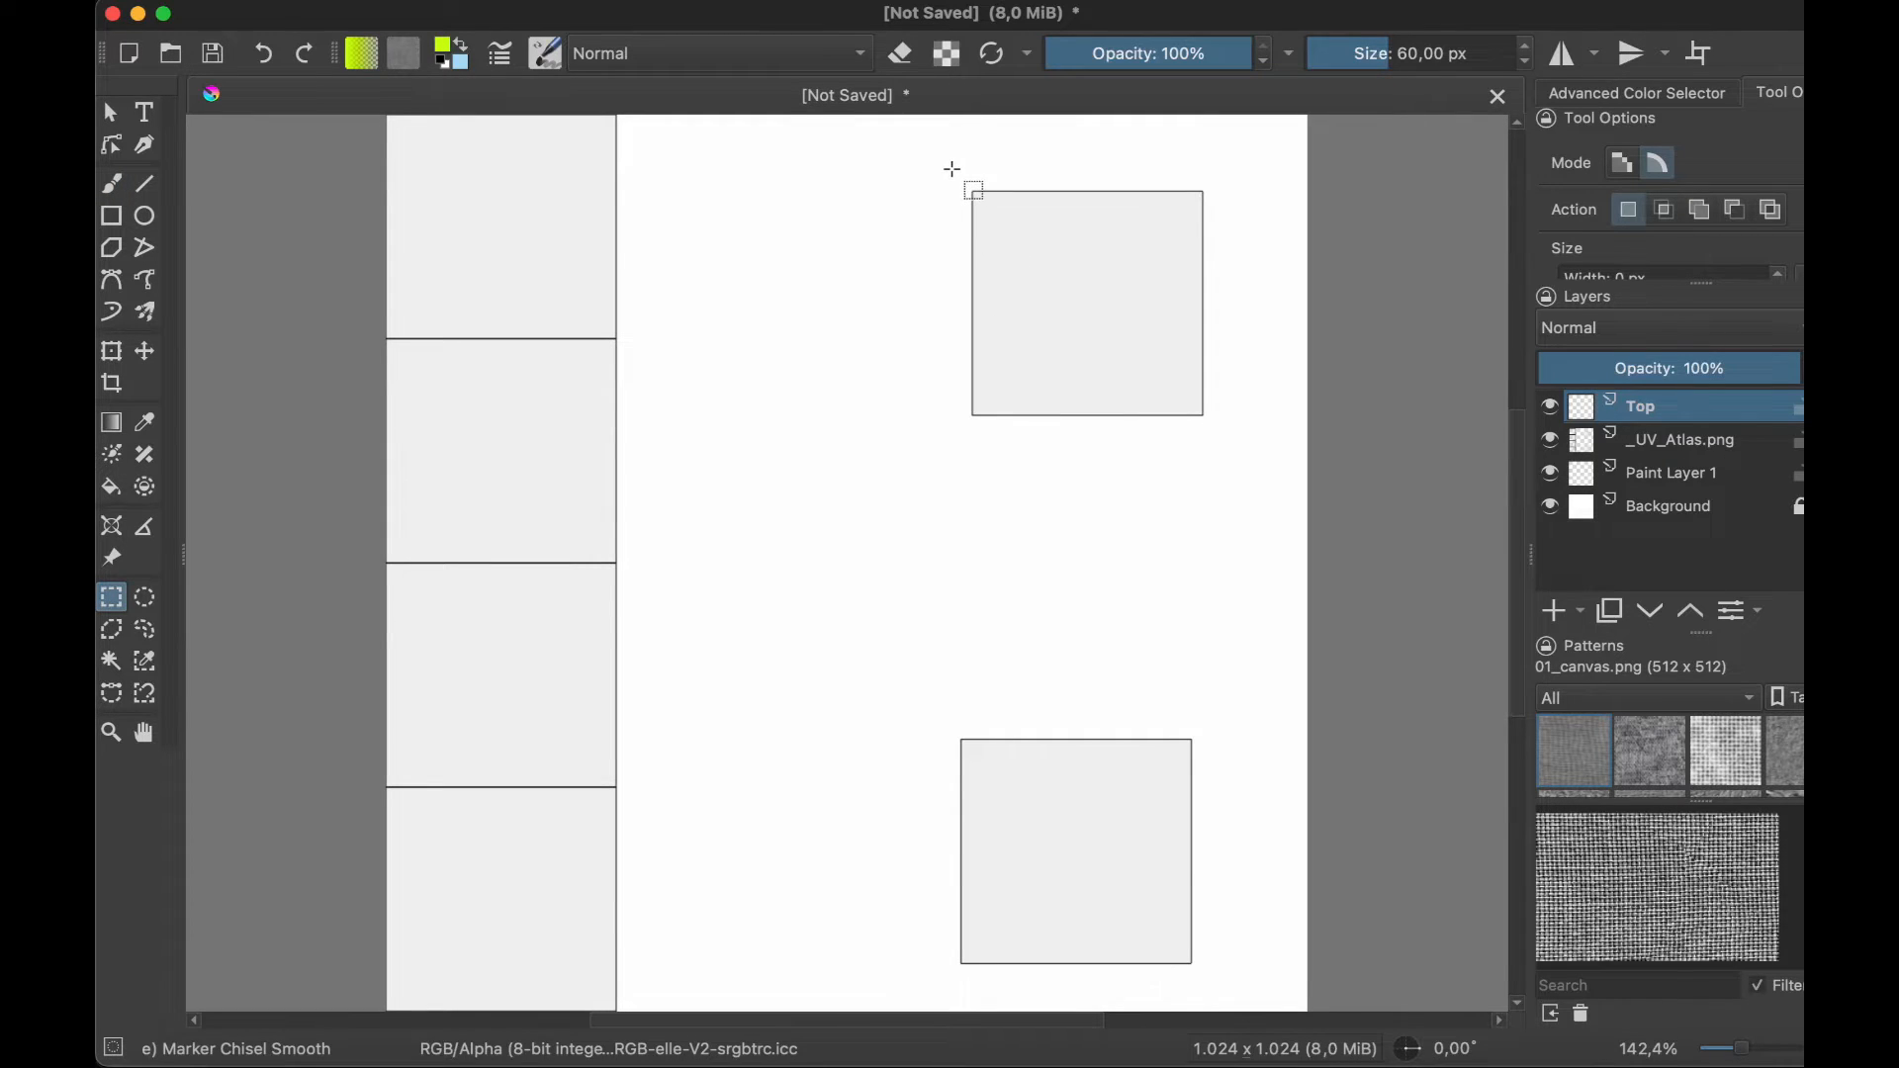
# - Fill rectangles covering the top, side-strip and bottom islands with lime green, blue and red on the Top, Middle and Bottom layers
pyautogui.moveTo(952, 169); pyautogui.dragTo(1229, 442)
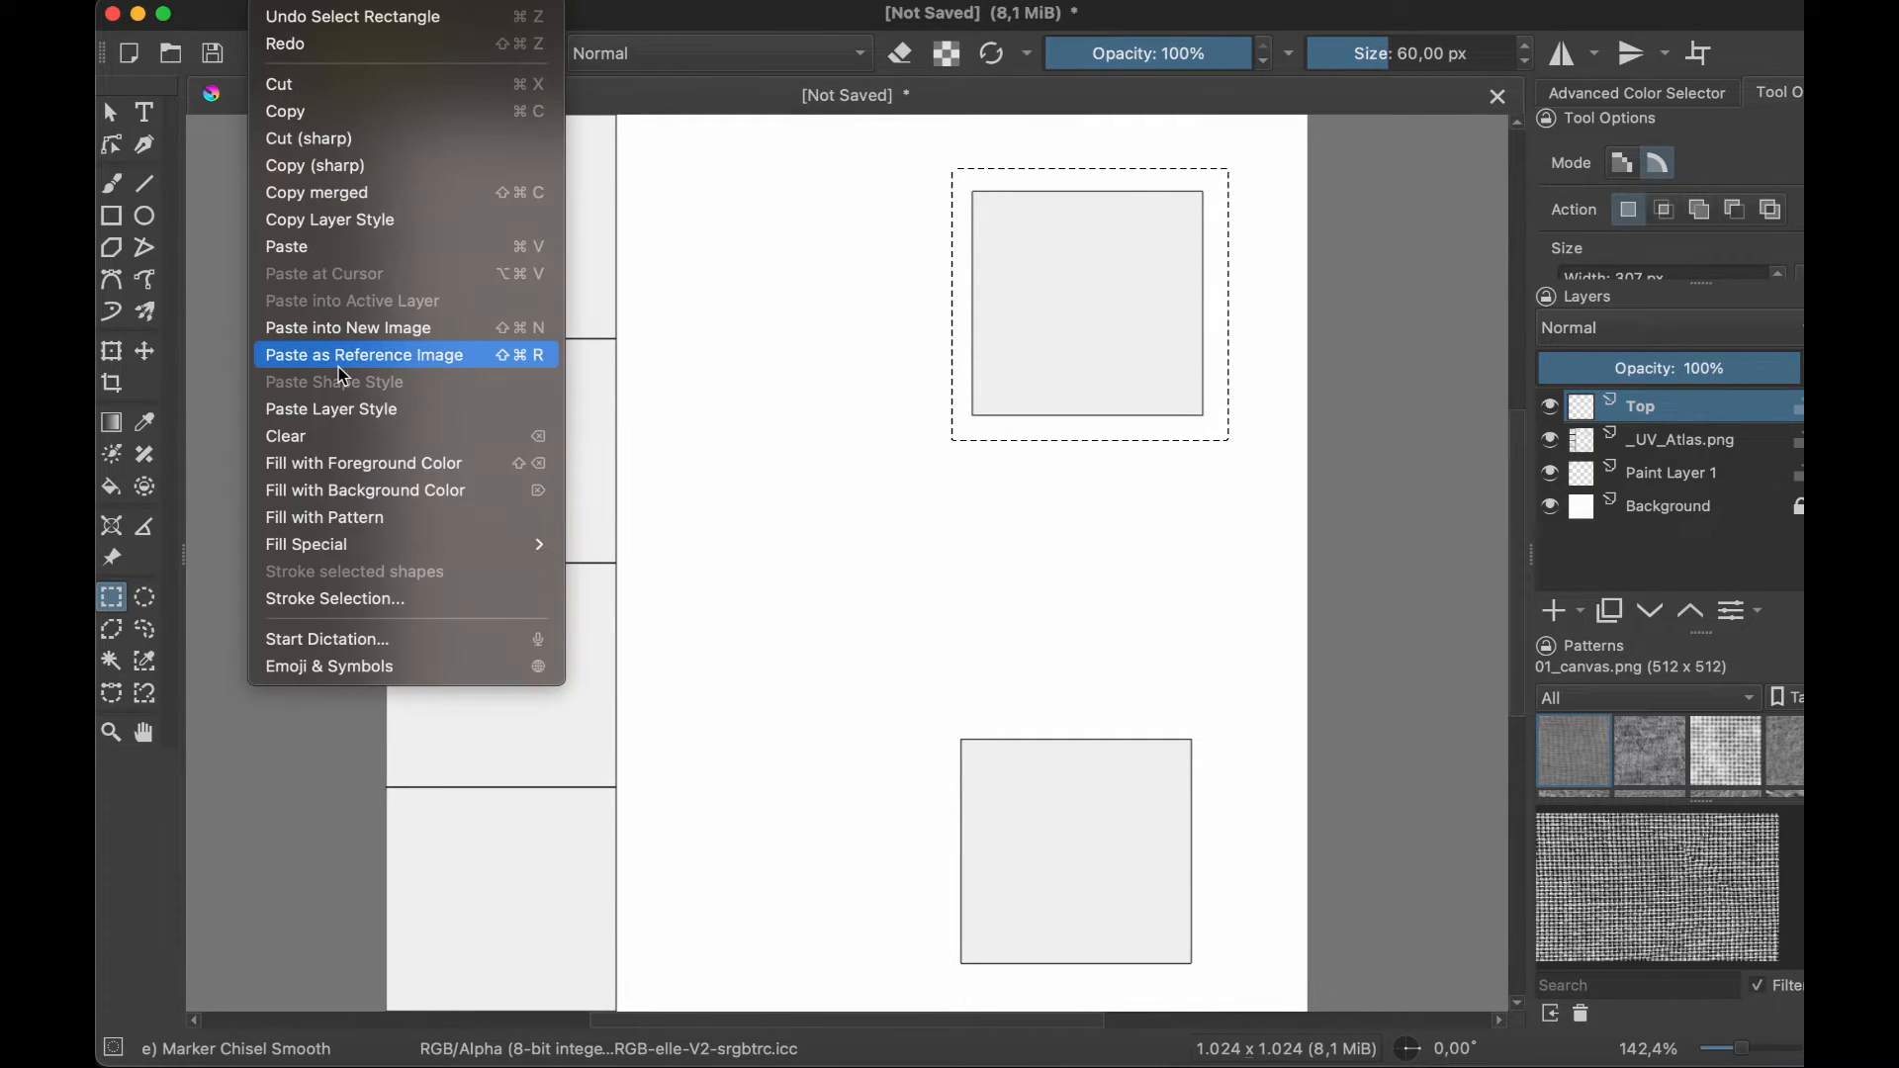
pyautogui.click(340, 469)
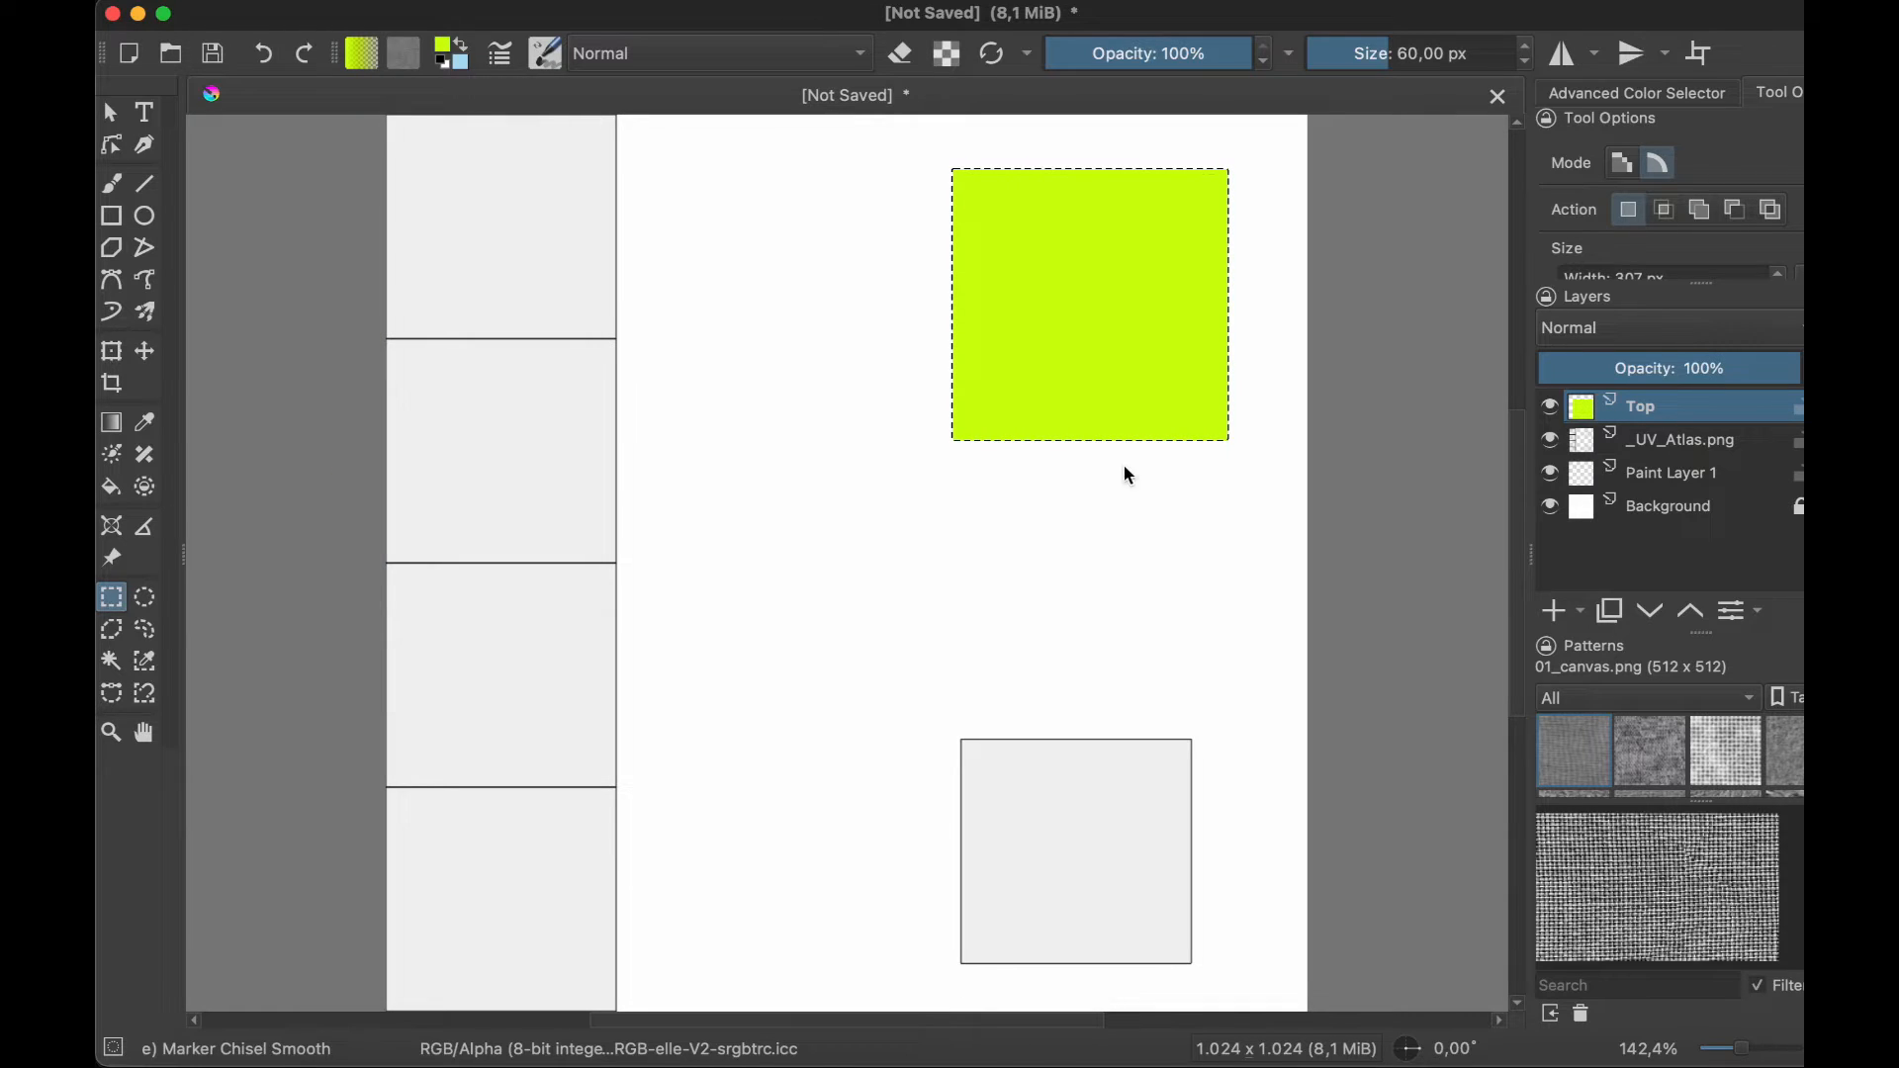
pyautogui.moveTo(445, 118)
pyautogui.mouseDown()
pyautogui.moveTo(793, 263)
pyautogui.moveTo(827, 873)
pyautogui.moveTo(780, 998)
pyautogui.mouseUp()
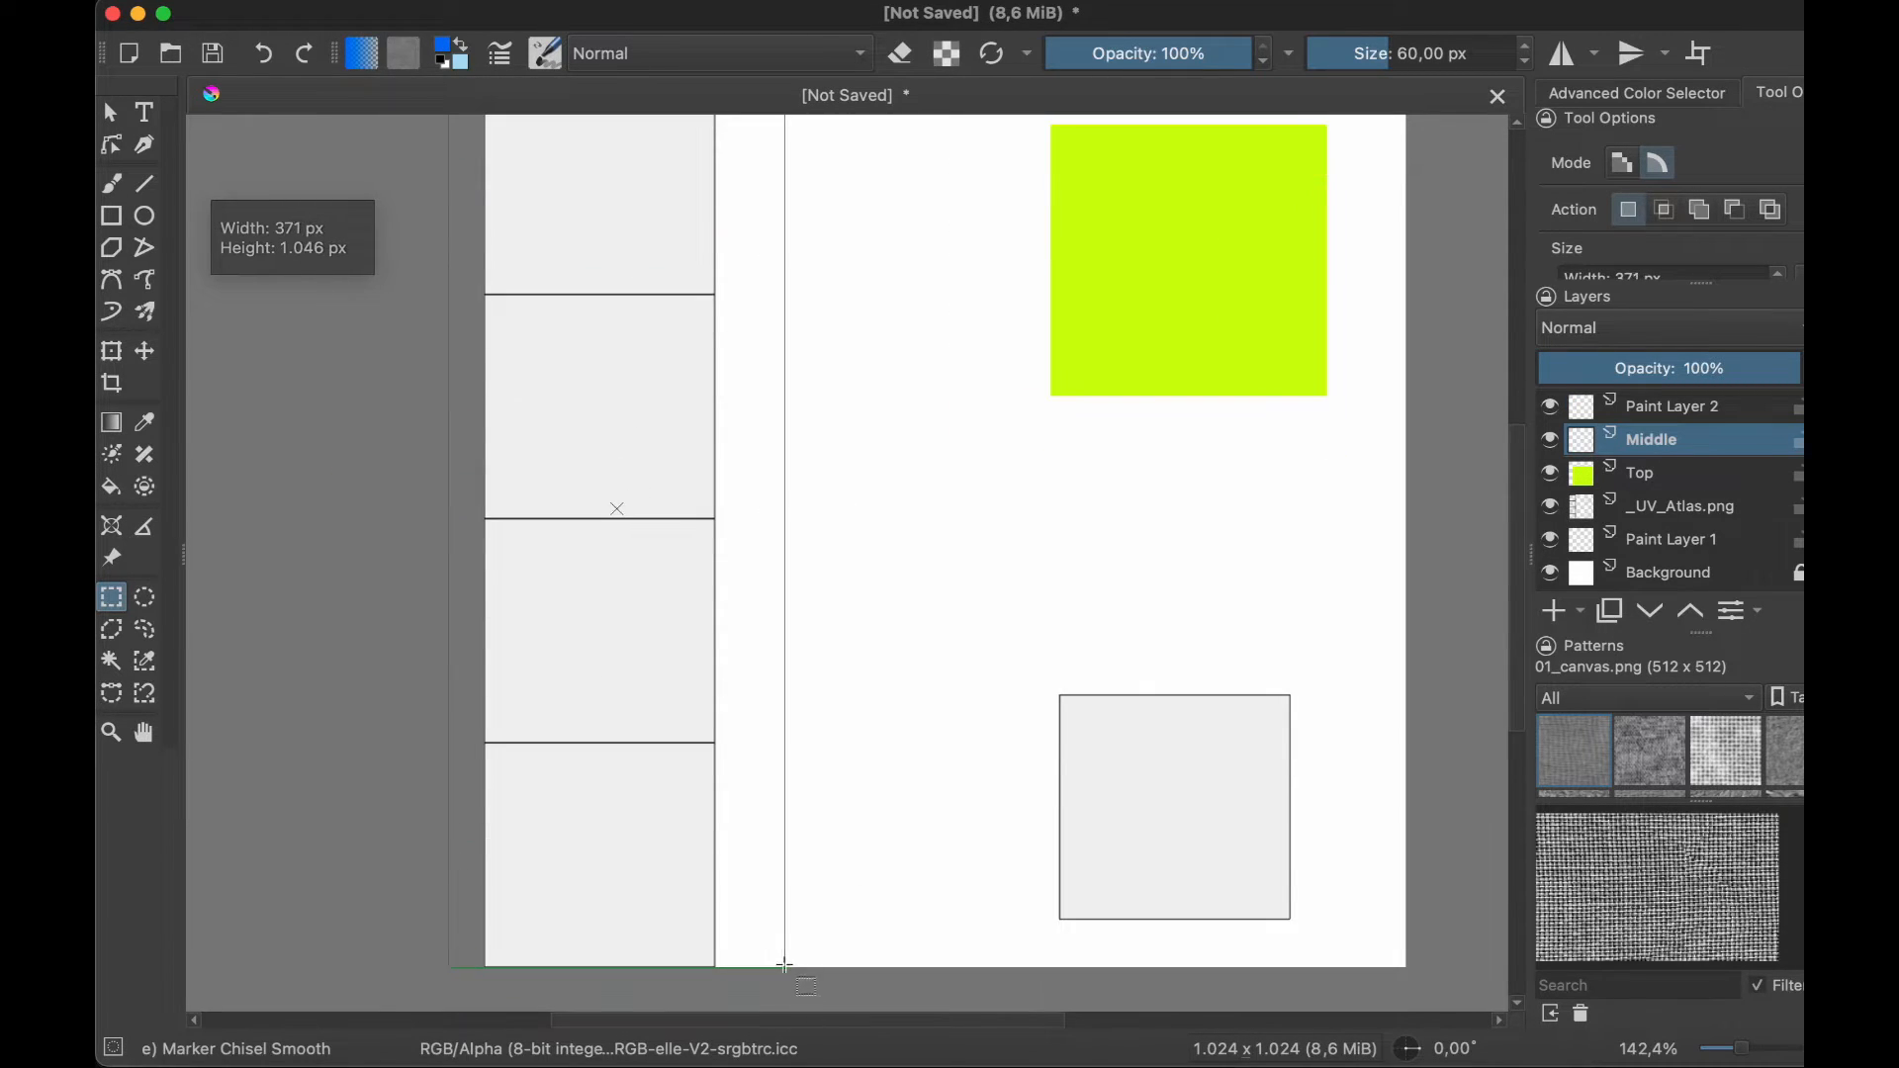
pyautogui.click(339, 469)
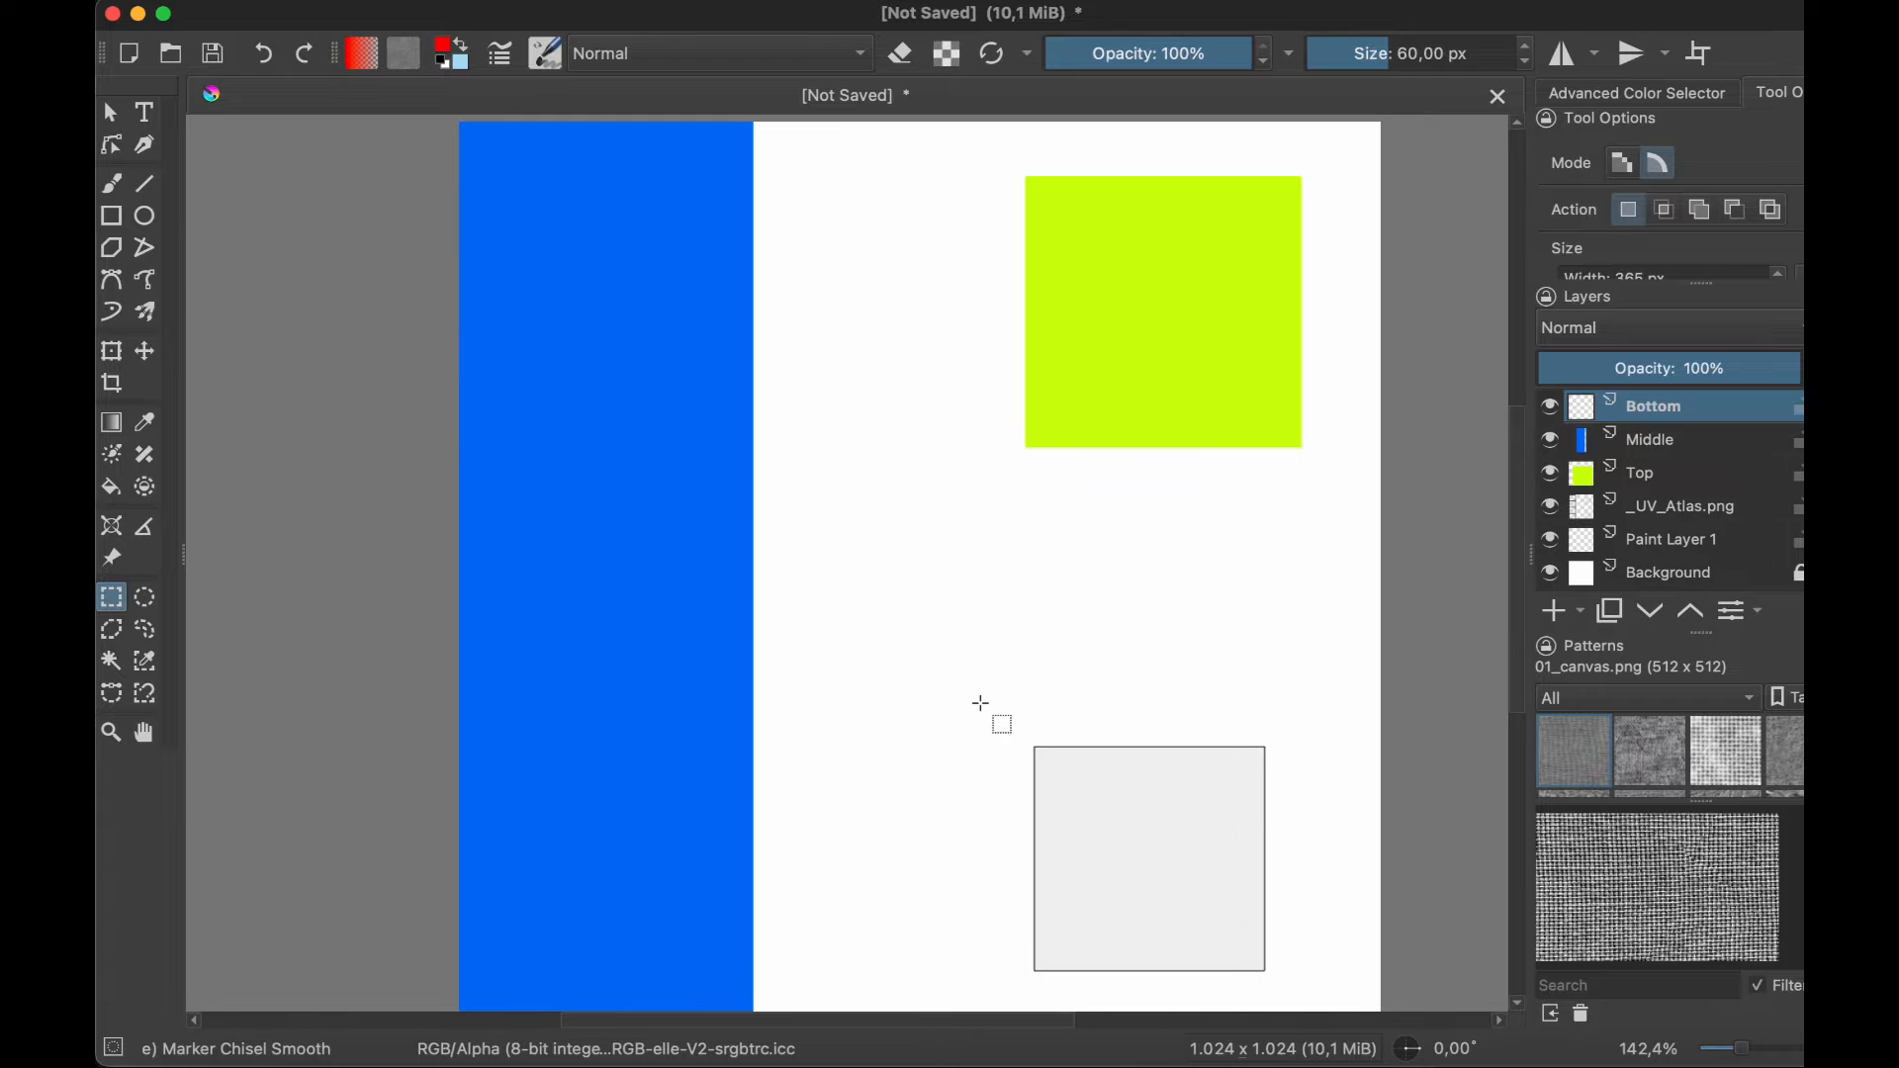
pyautogui.moveTo(980, 704); pyautogui.dragTo(1286, 986)
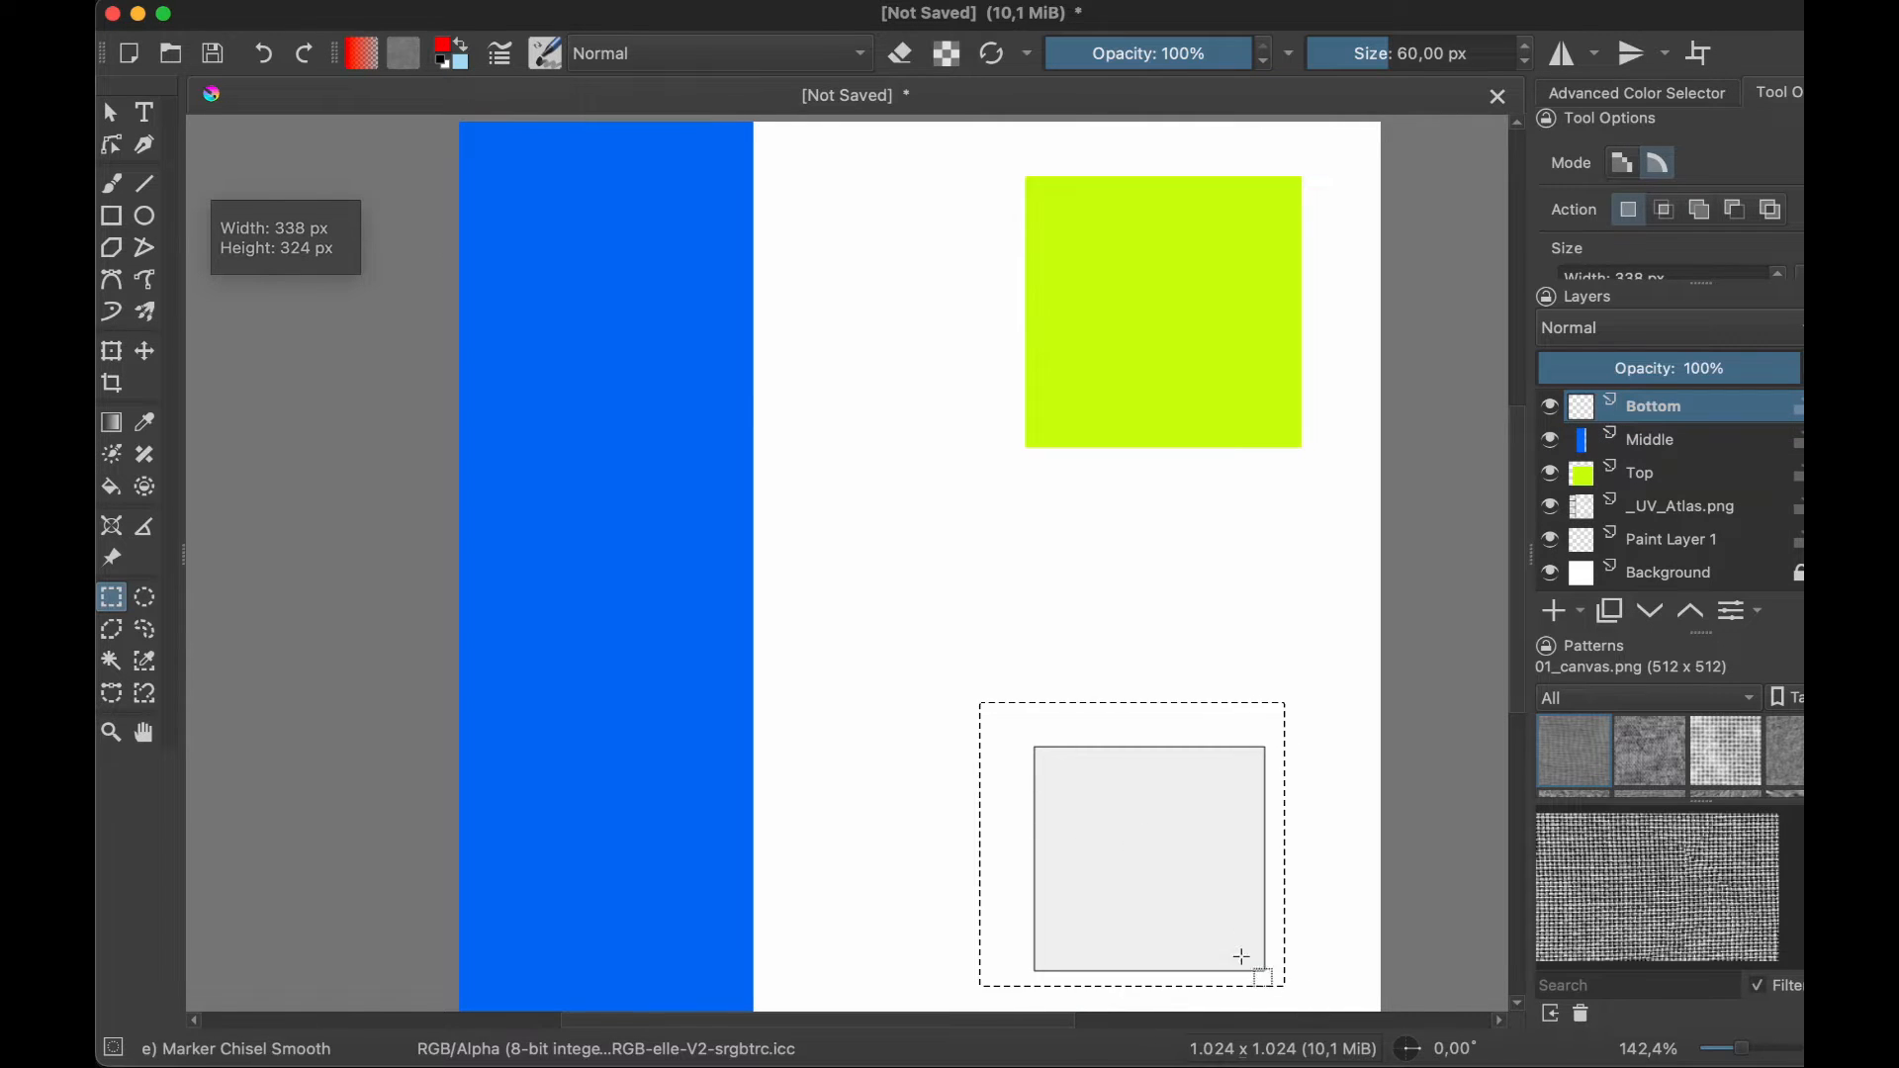
pyautogui.click(347, 462)
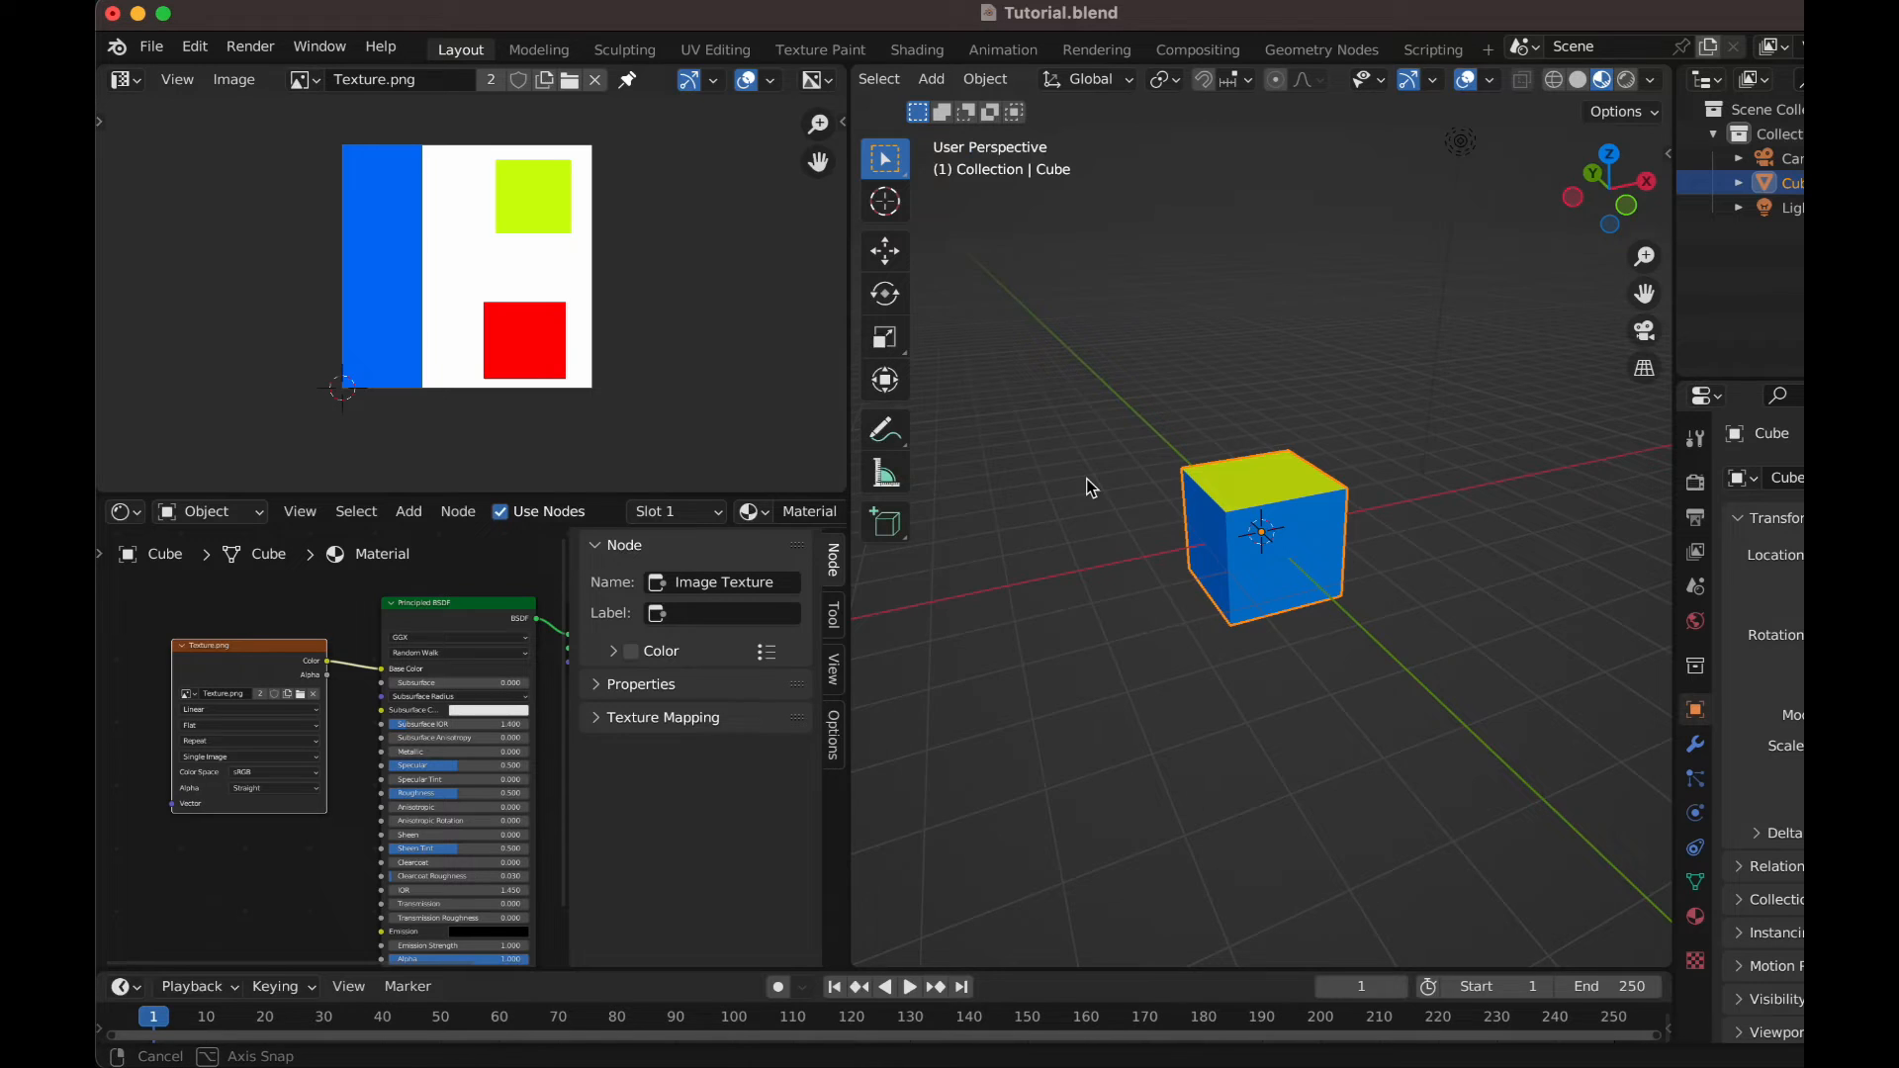
# - Switch to Blender and inspect the textured cube from different angles, tilting it about the global X axis
pyautogui.moveTo(1089, 488)
pyautogui.mouseDown(button='middle')
pyautogui.moveTo(1088, 629)
pyautogui.moveTo(1098, 449)
pyautogui.mouseUp(button='middle')
pyautogui.press('r')
pyautogui.press('x')
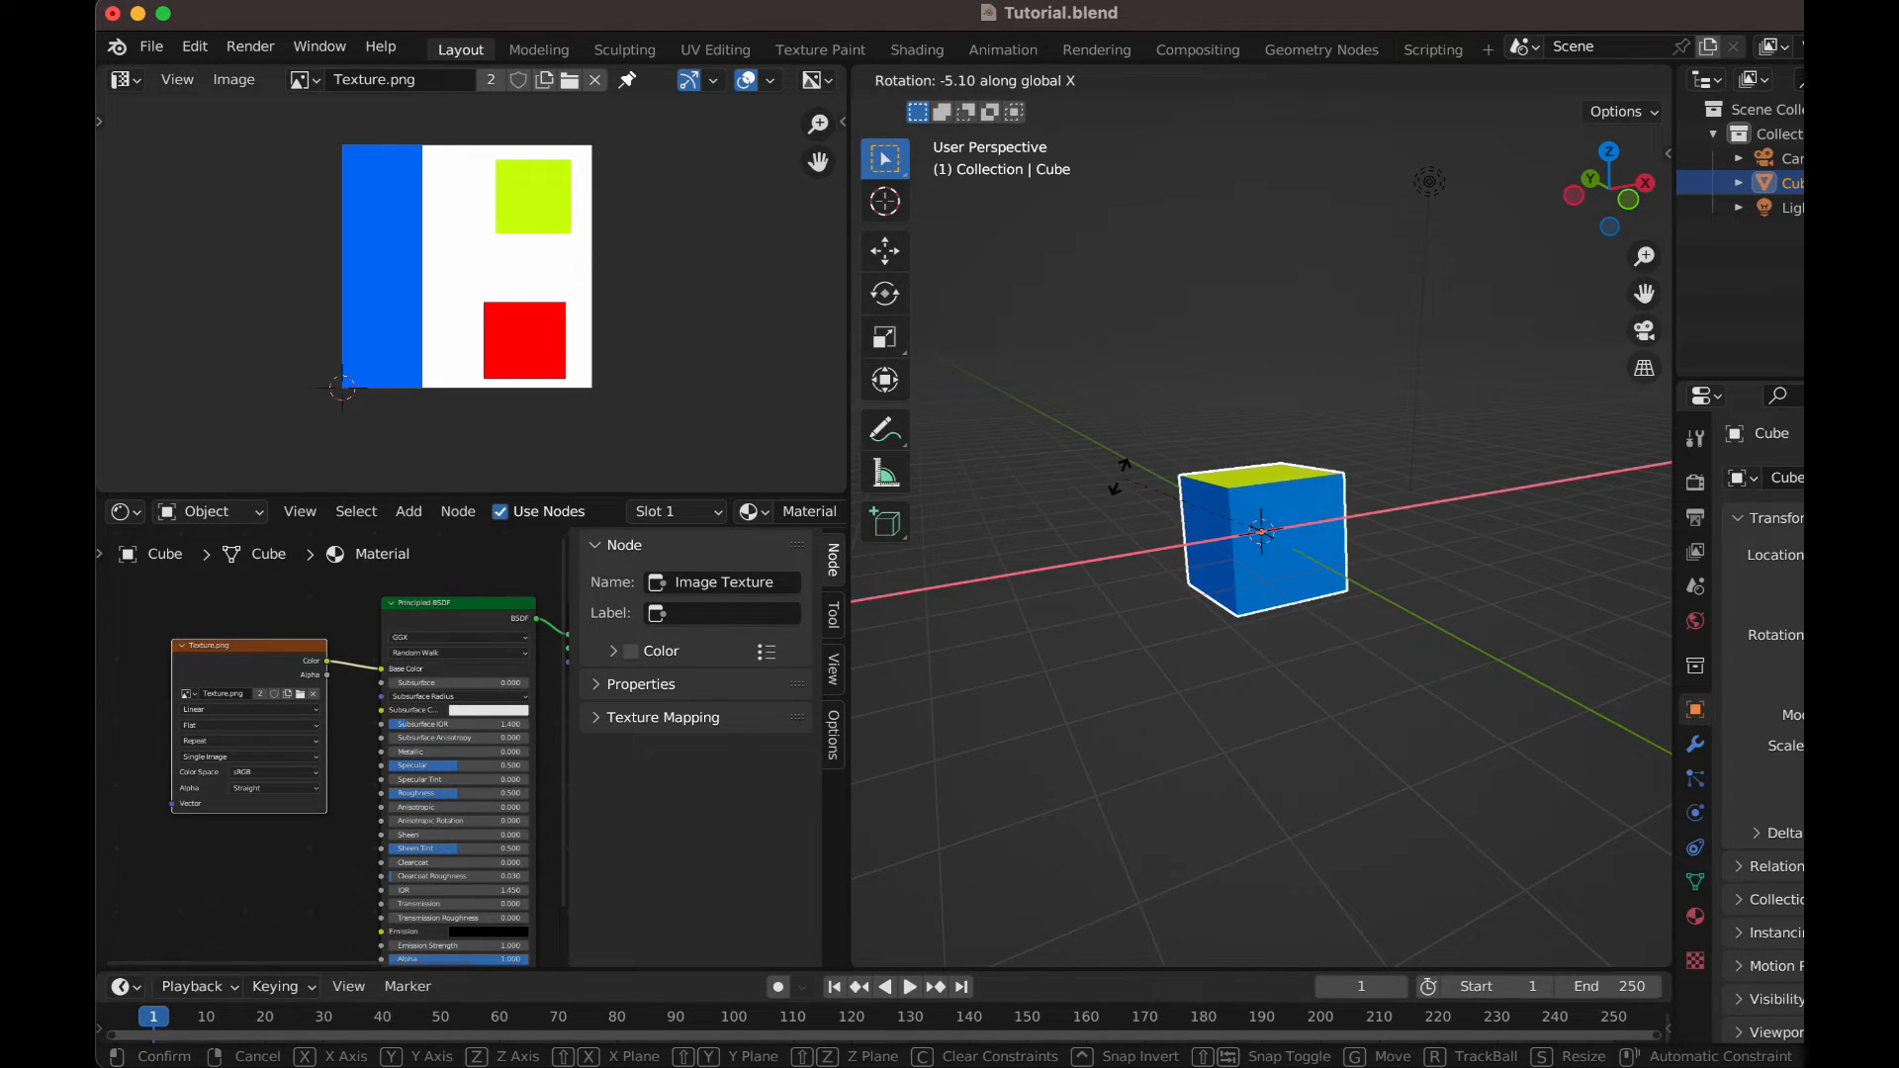
pyautogui.press('Escape')
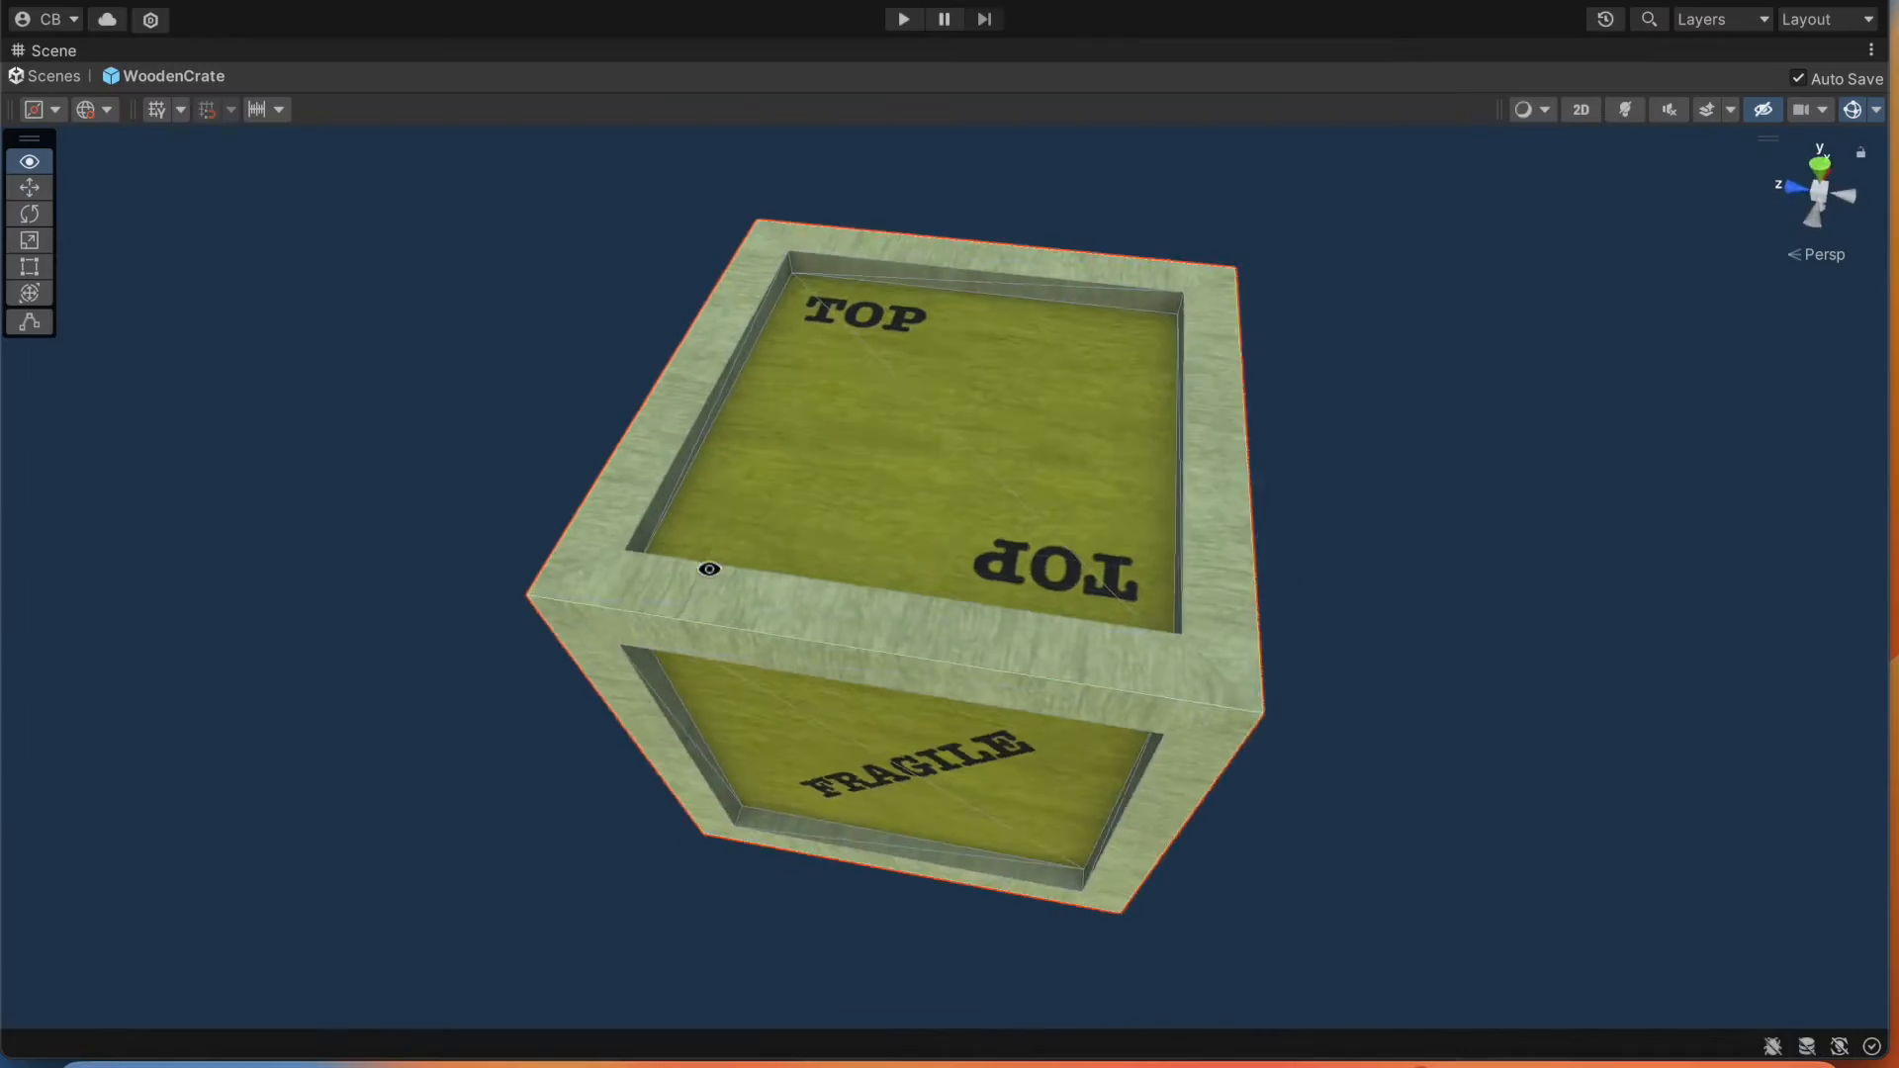
# - Switch to Unity and examine the textured WoodenCrate model from several sides
pyautogui.keyDown('alt'); pyautogui.moveTo(590, 554); pyautogui.dragTo(591, 686); pyautogui.keyUp('alt')
pyautogui.keyDown('alt'); pyautogui.moveTo(853, 421); pyautogui.dragTo(627, 775); pyautogui.keyUp('alt')
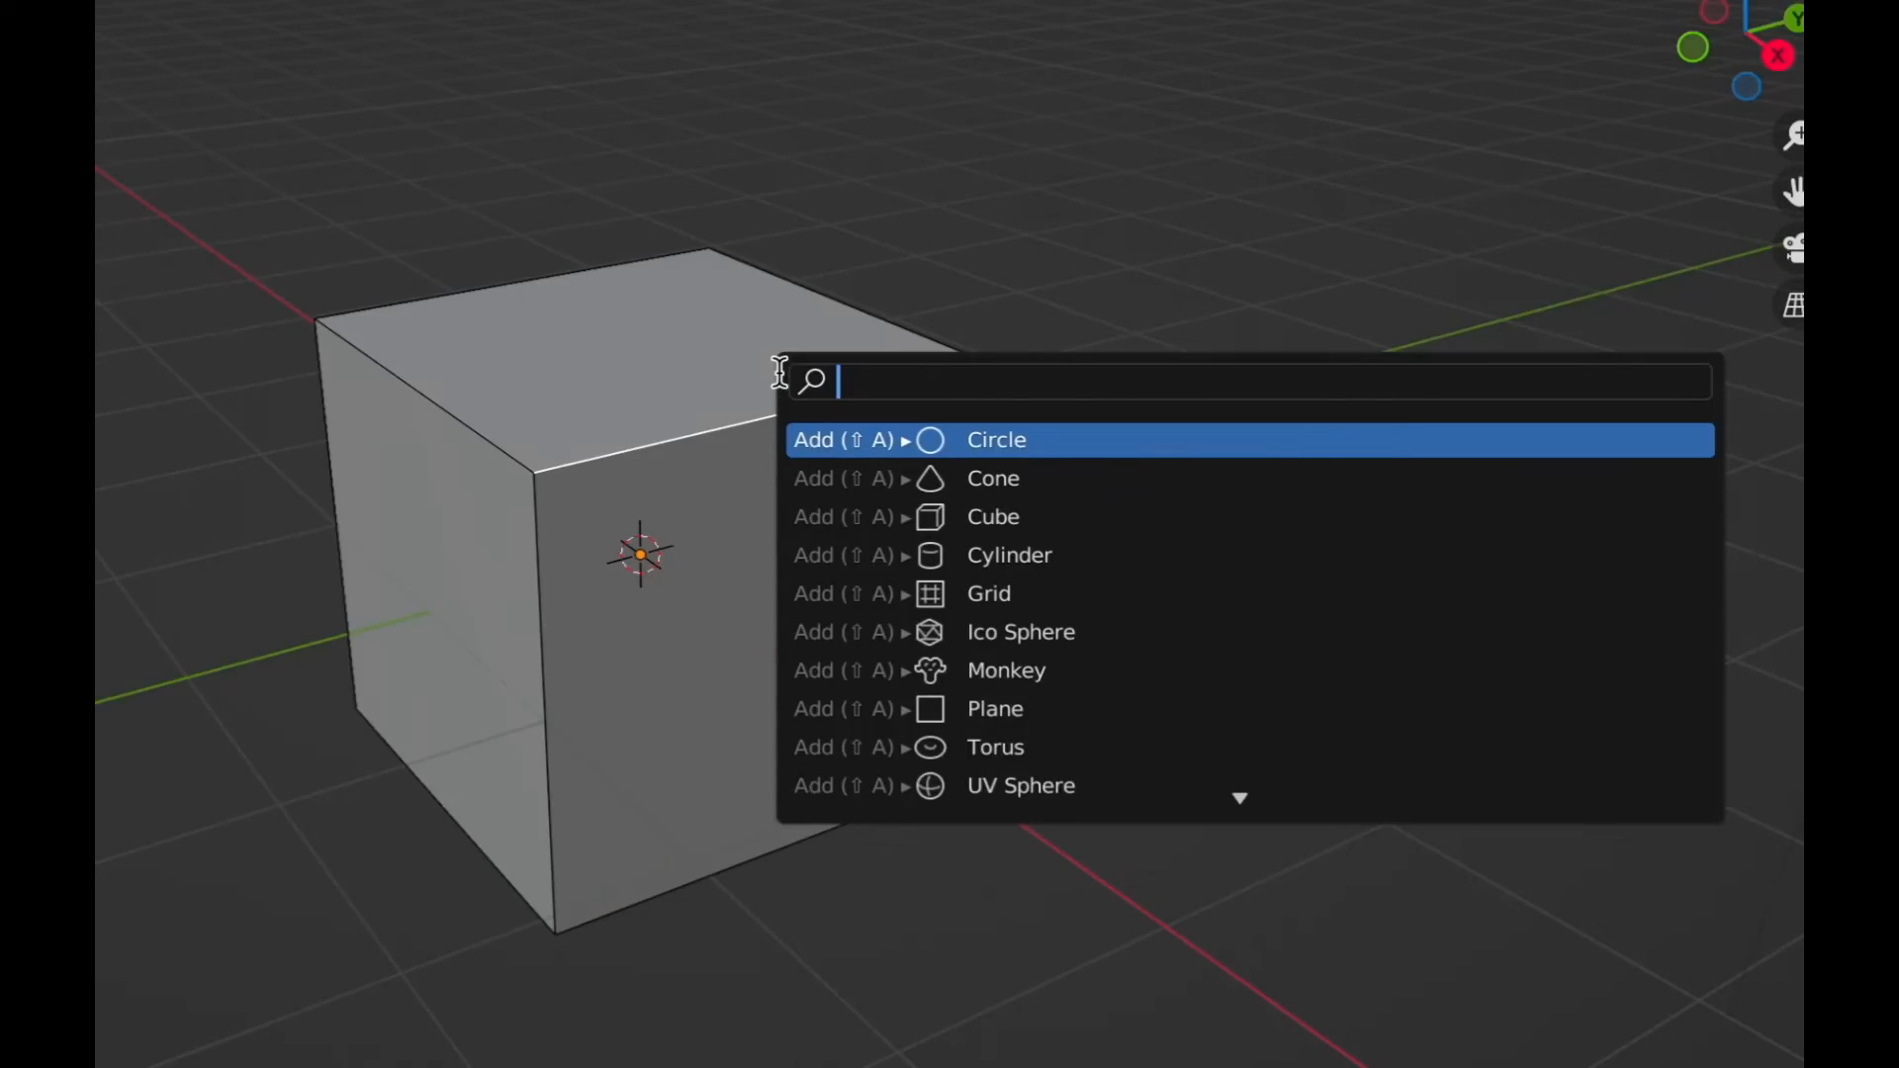
# - Switch to Blender and search the commands for "mark seam" with the cube's top edge selected
pyautogui.write('mark seam')
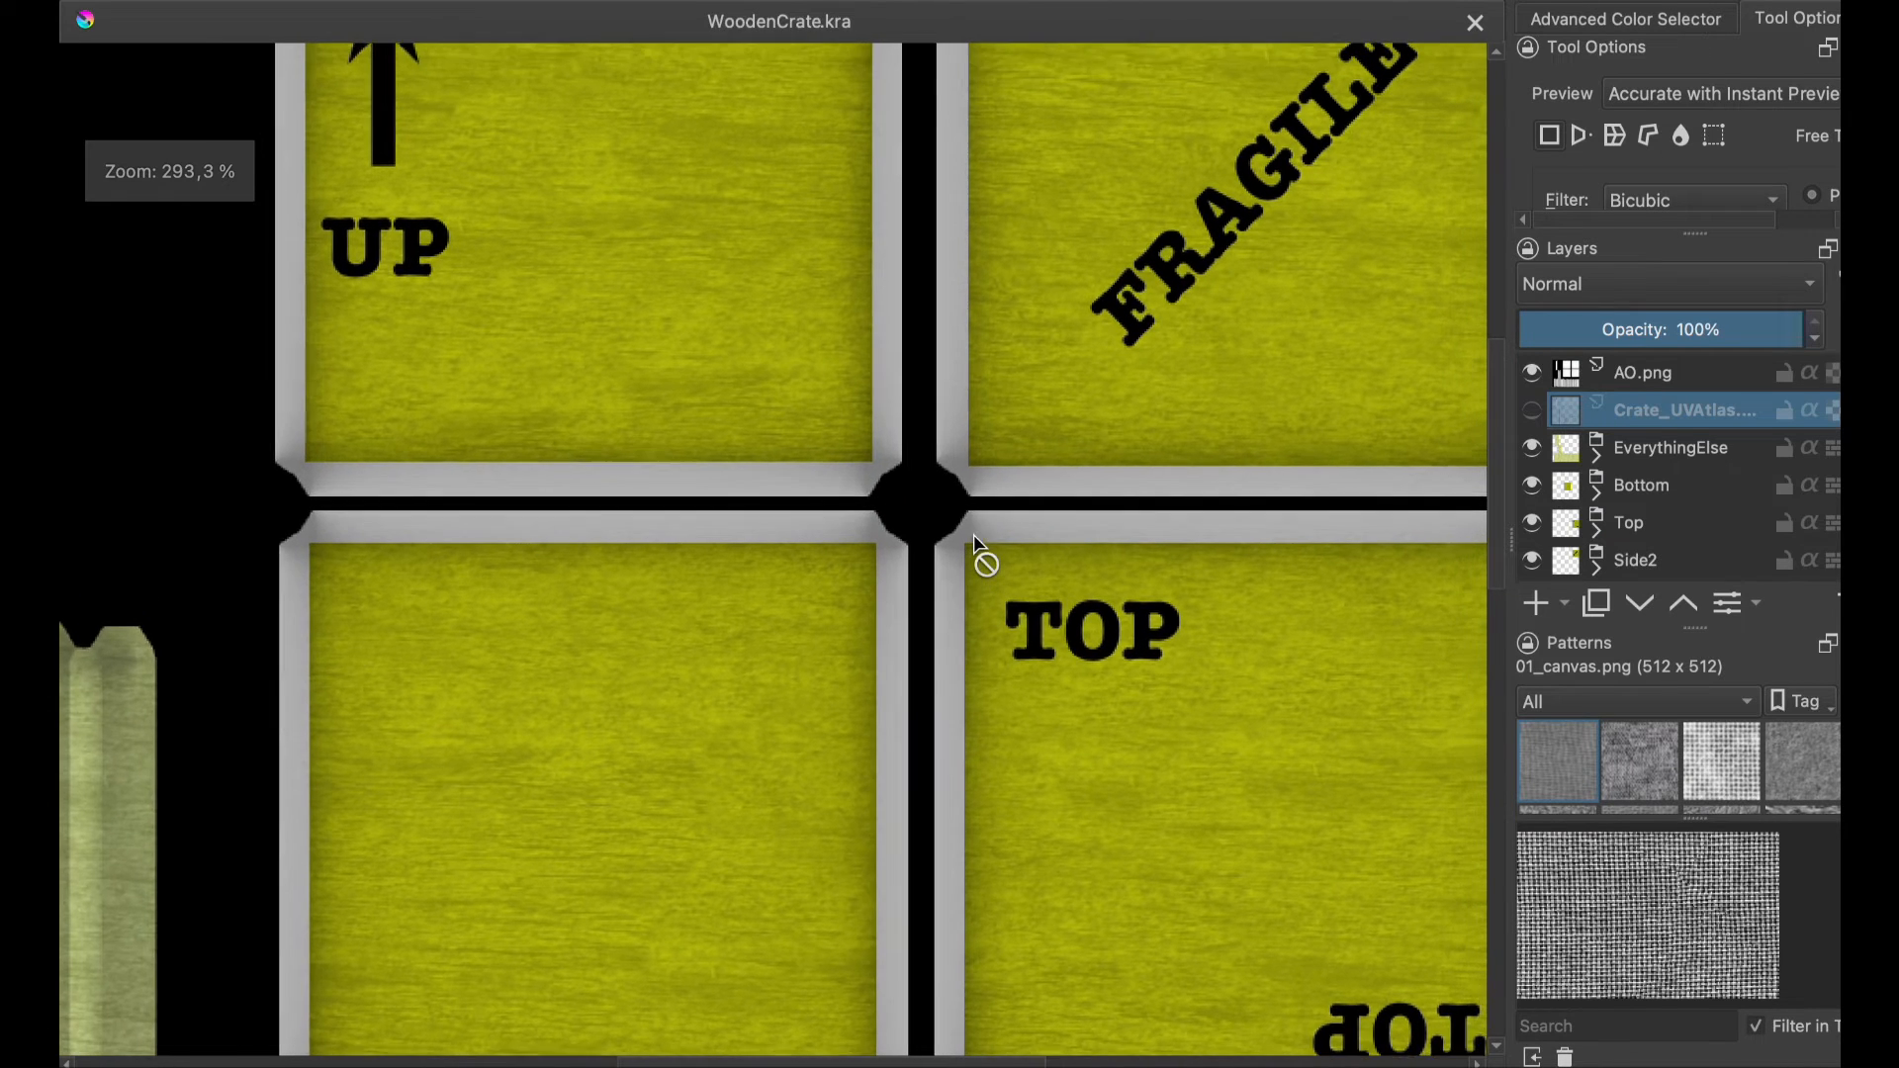
# - Switch to Krita and look over the panels and lettering of the WoodenCrate.kra texture
pyautogui.scroll(3, 973, 534)
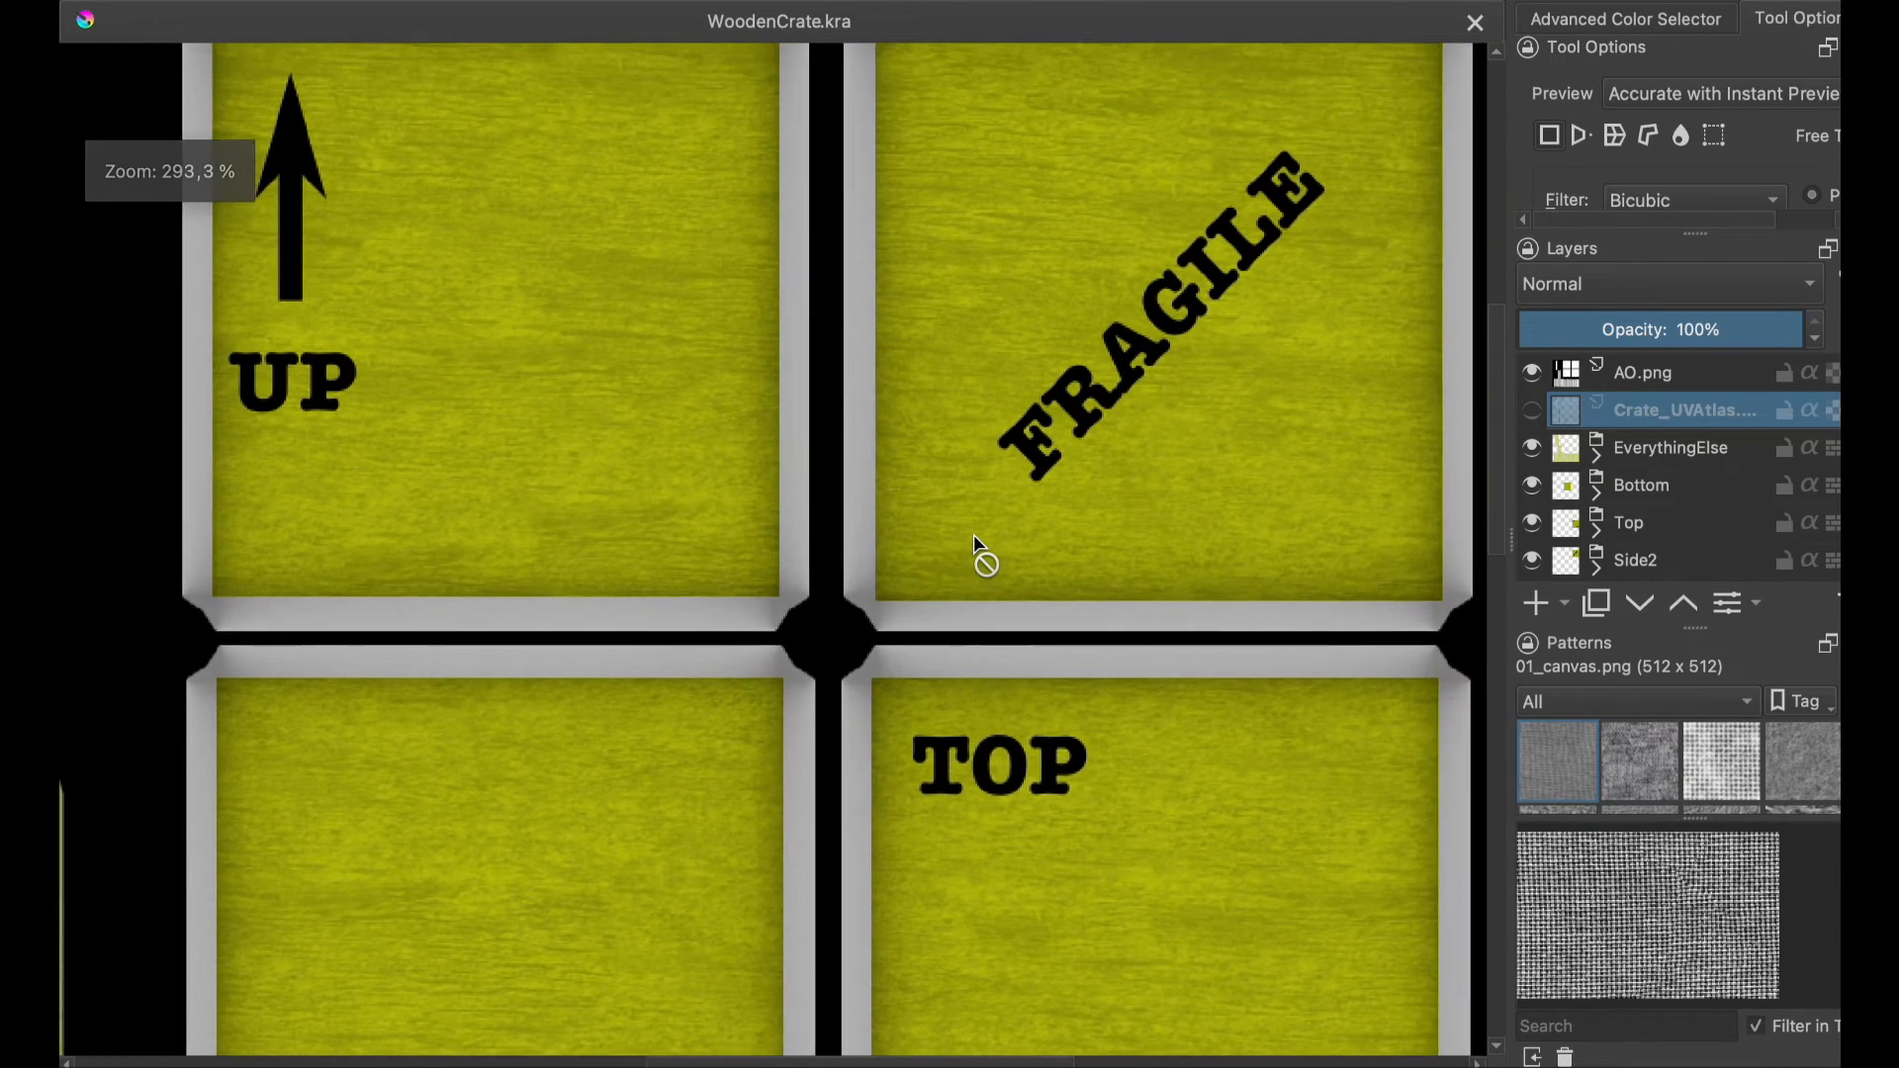
pyautogui.scroll(3, 973, 534)
pyautogui.hscroll(2, 973, 534)
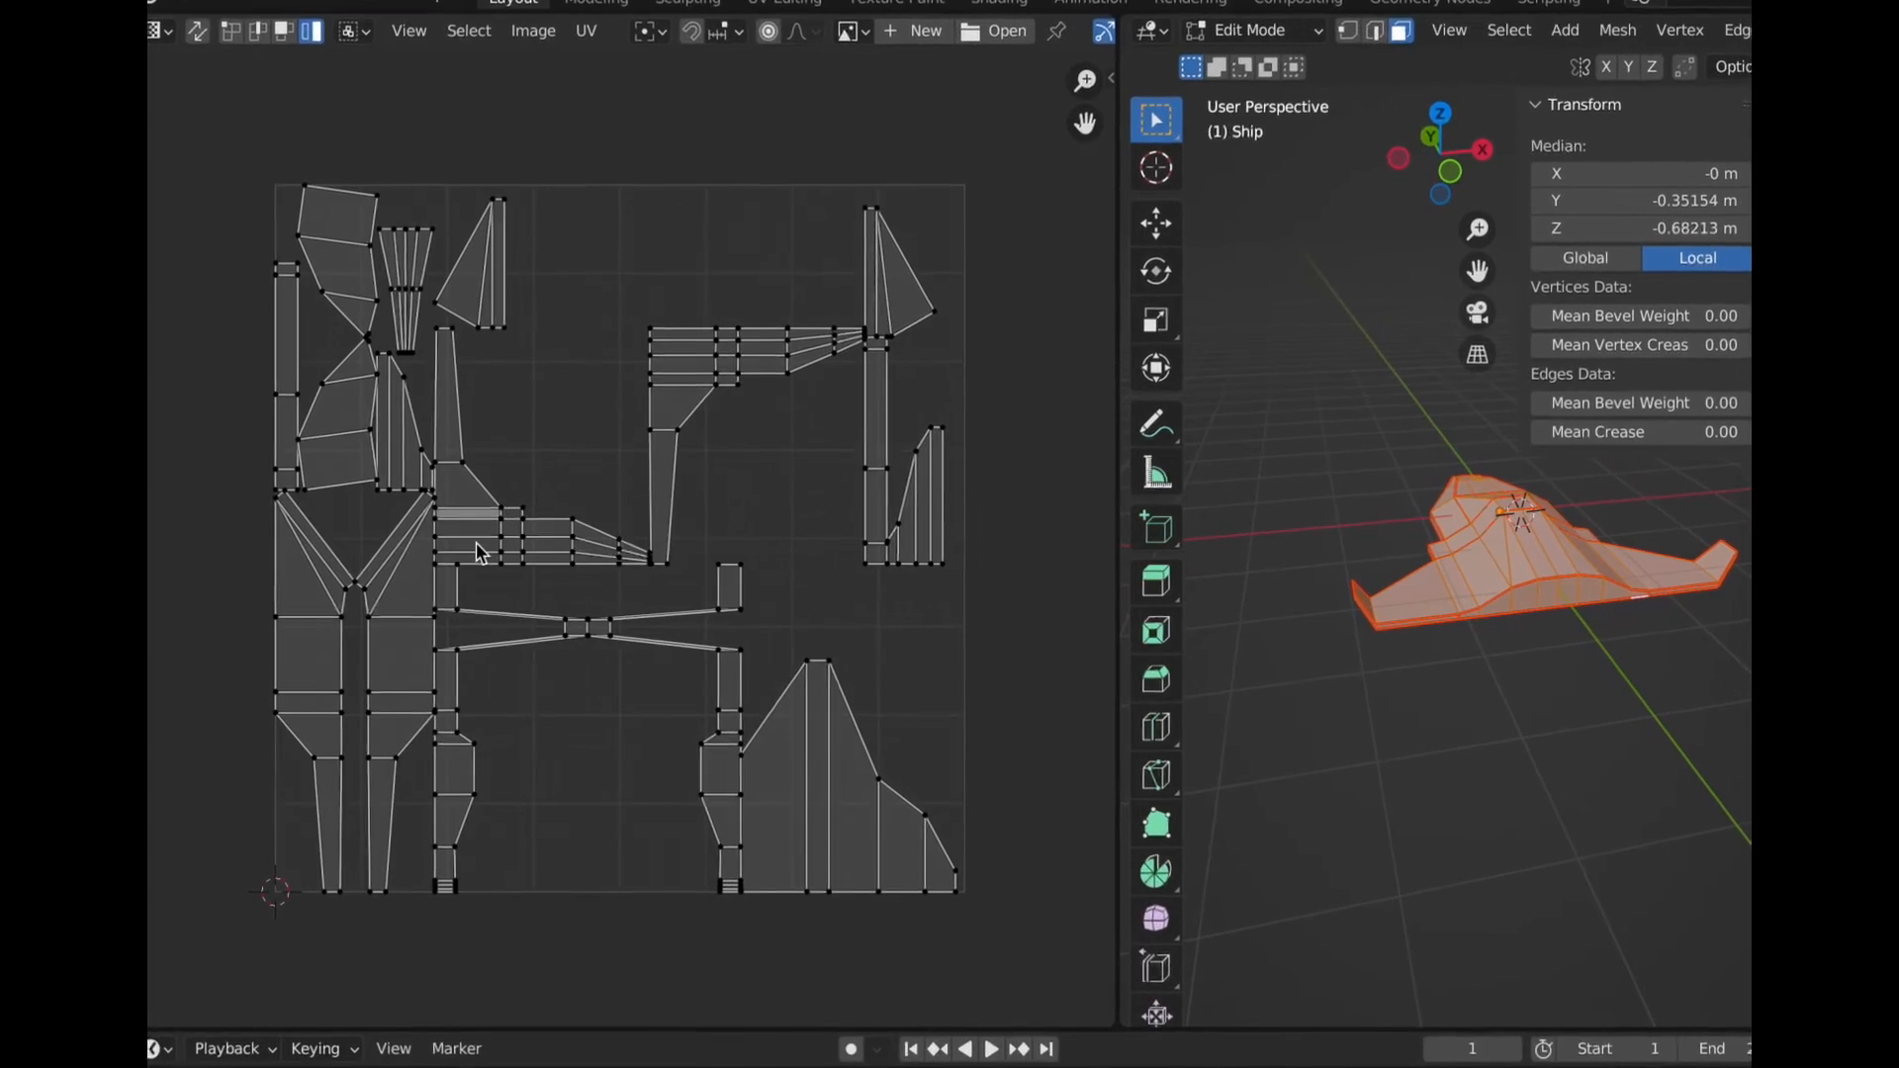
# - Switch to Blender and select the L-shaped wing island in the Ship model's UV layout
pyautogui.click(480, 543)
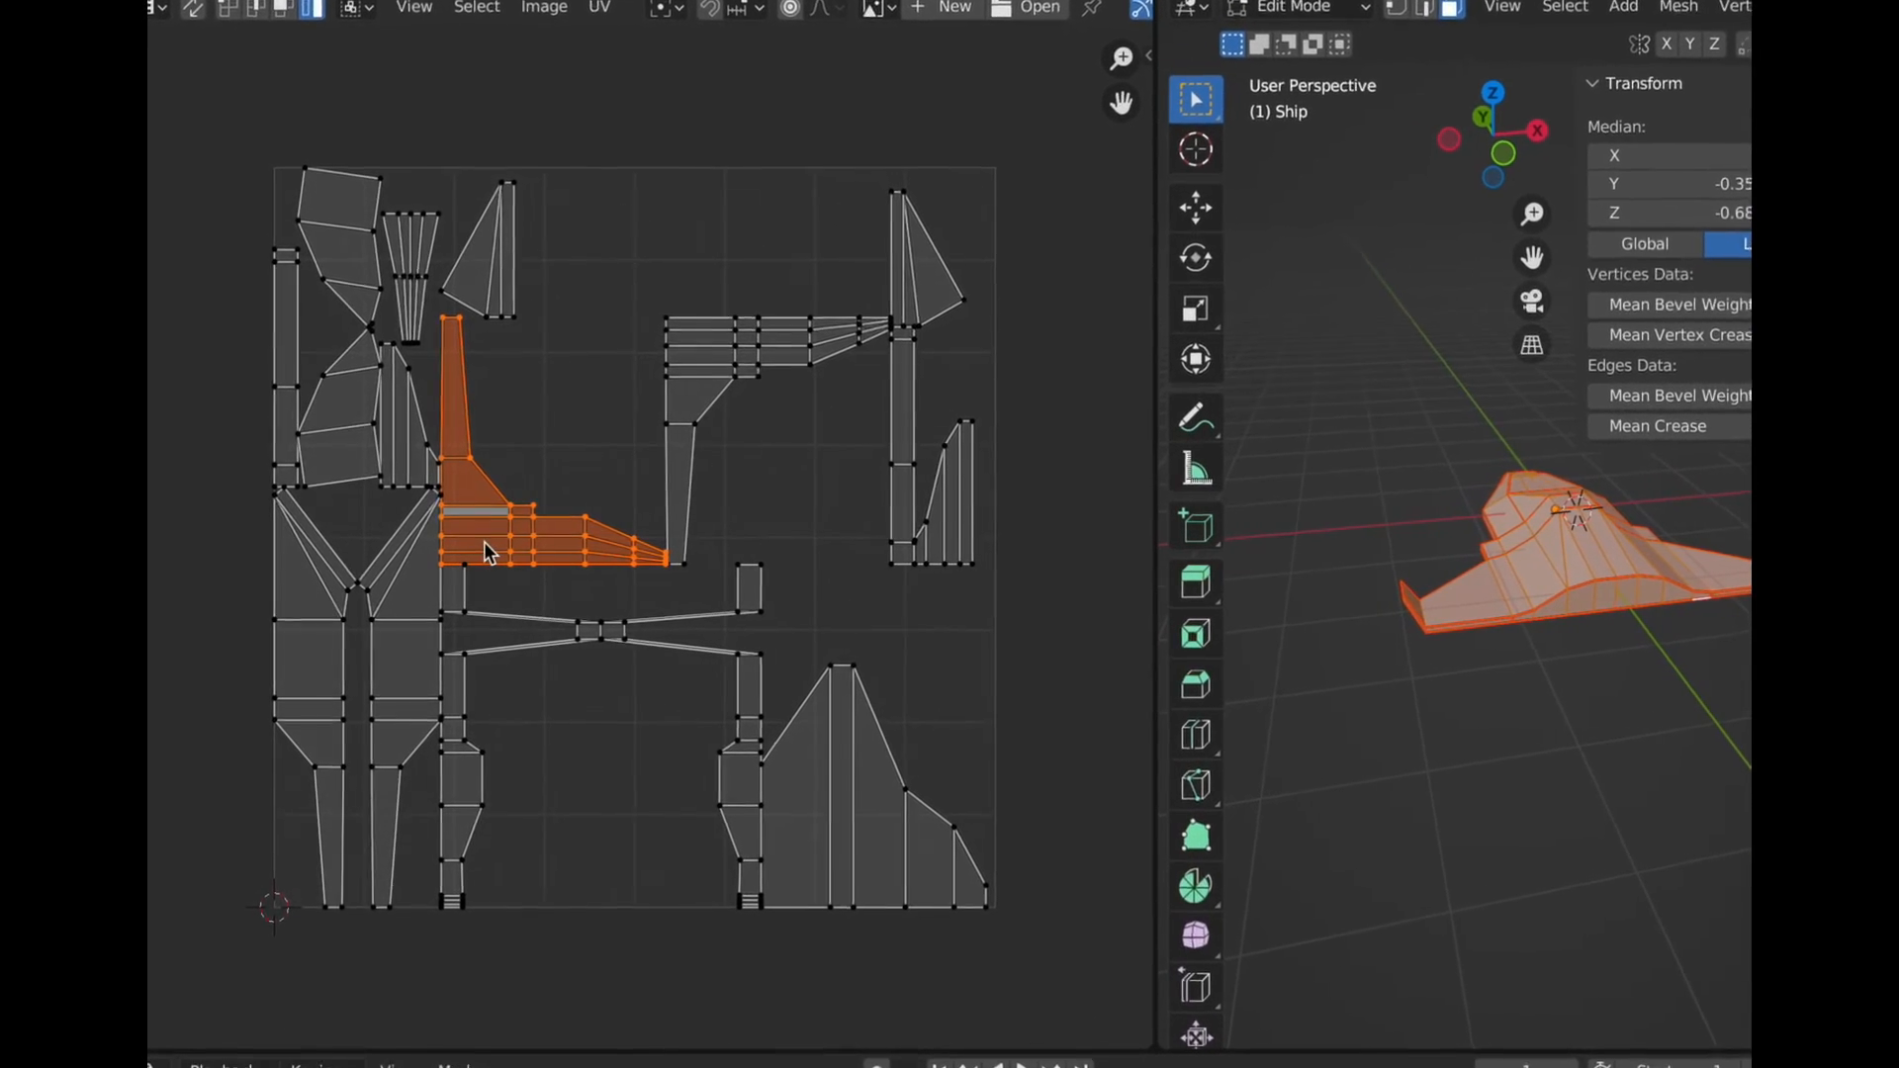